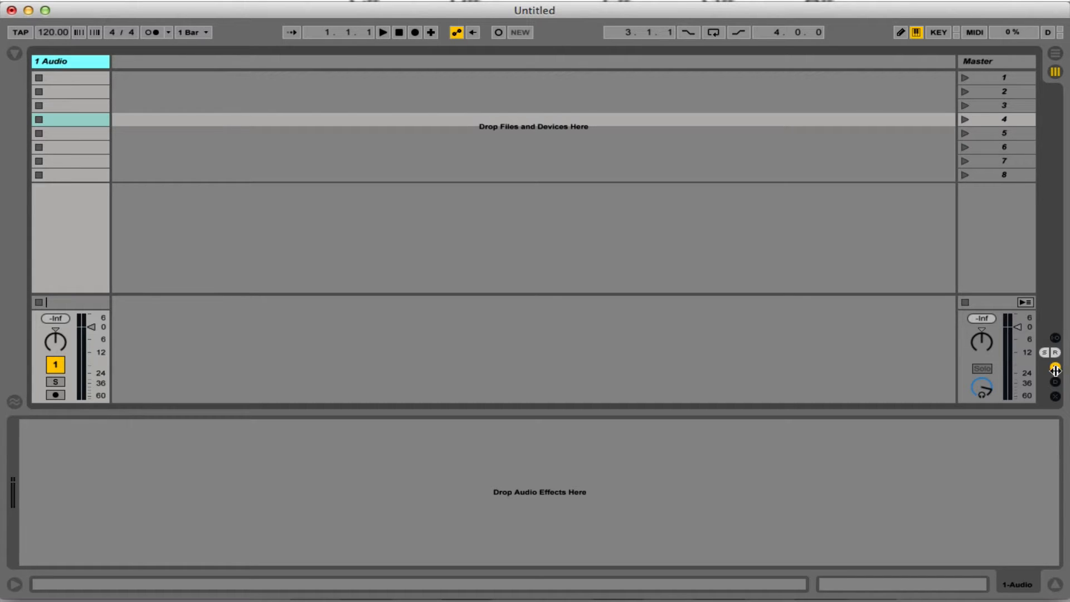
# Increase the height of the session mixer section to enlarge the volume faders.
pyautogui.moveTo(1023, 300); pyautogui.dragTo(1022, 239)
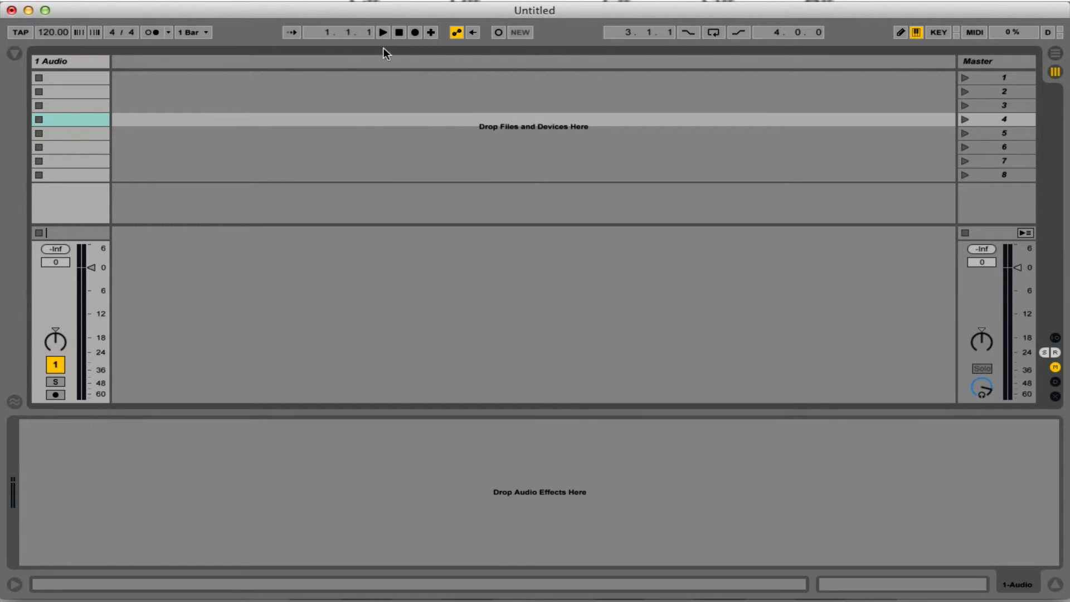
pyautogui.click(52, 56)
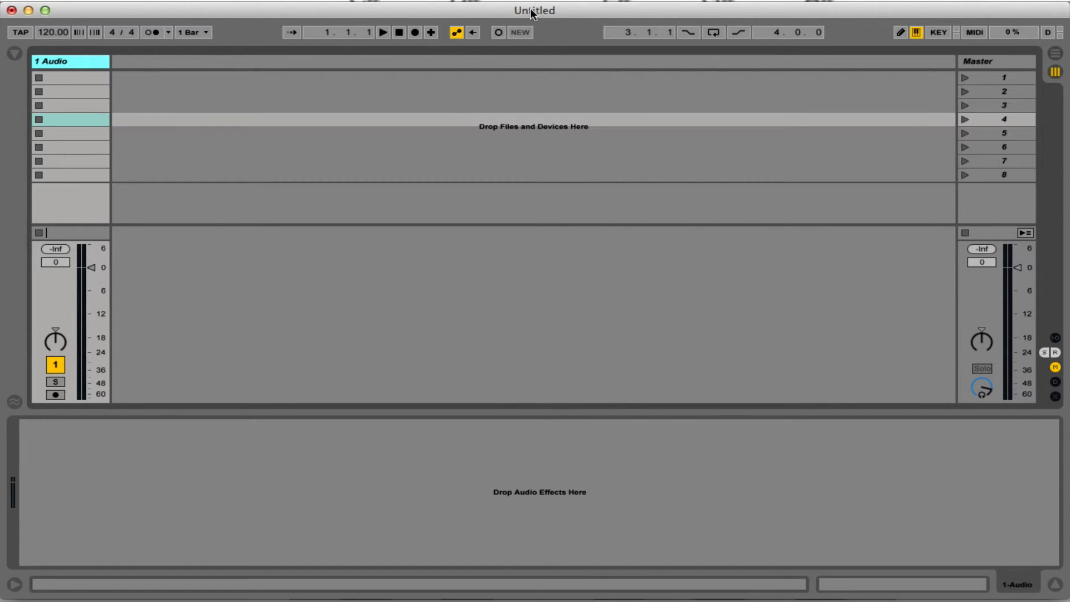
pyautogui.click(92, 73)
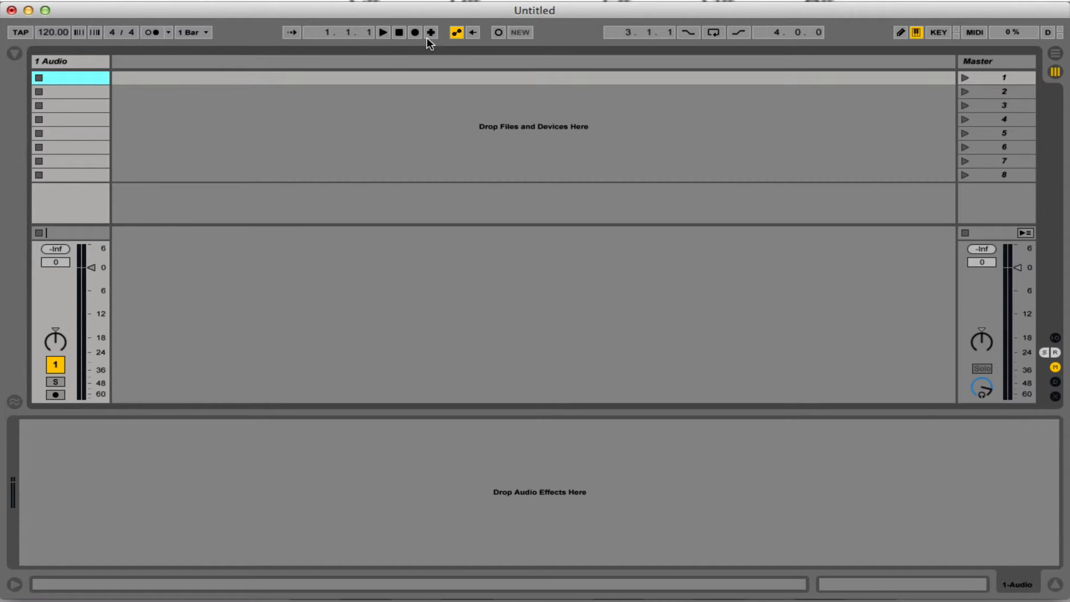
# Add four more audio tracks after the first audio track.
pyautogui.click(63, 65)
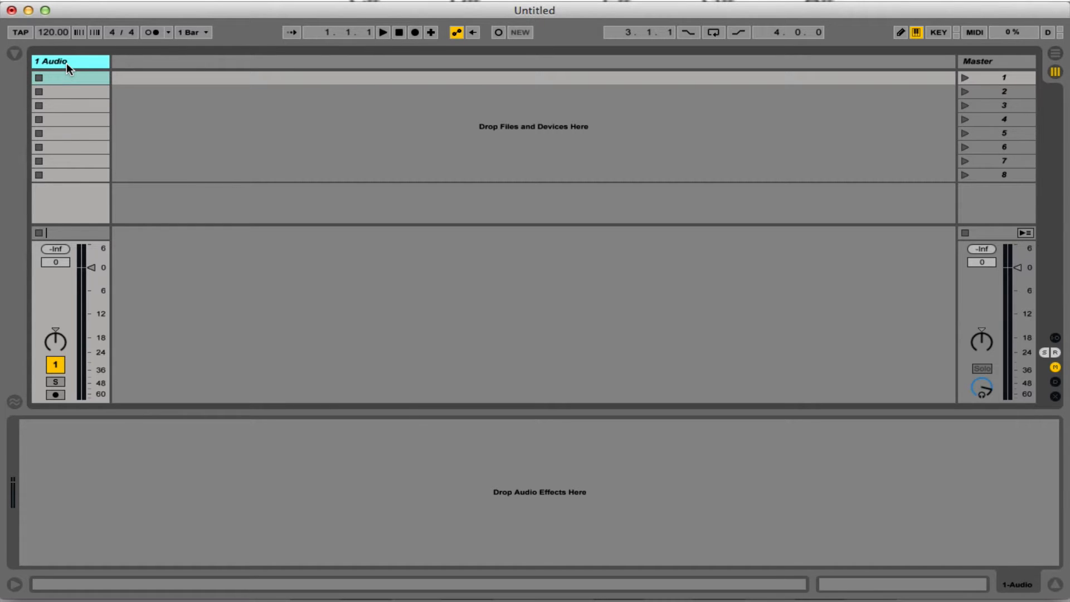
pyautogui.press('super+t')
pyautogui.press('super+t')
pyautogui.press('super+t')
pyautogui.press('super+t')
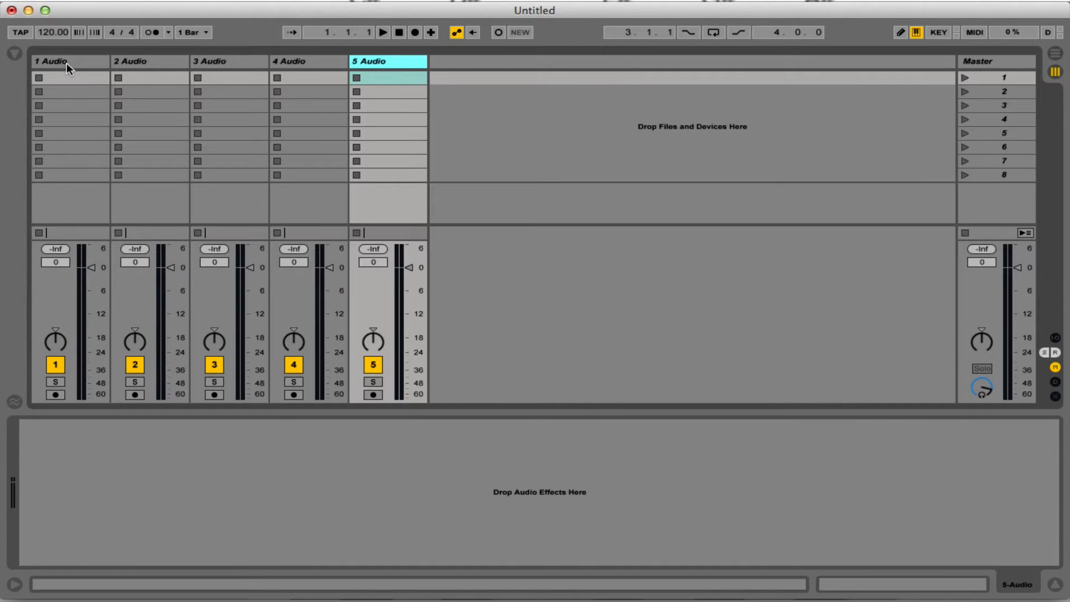
# Rename the first audio track Top Kick and the second one Sub Kick.
pyautogui.click(66, 62)
pyautogui.press('super+r')
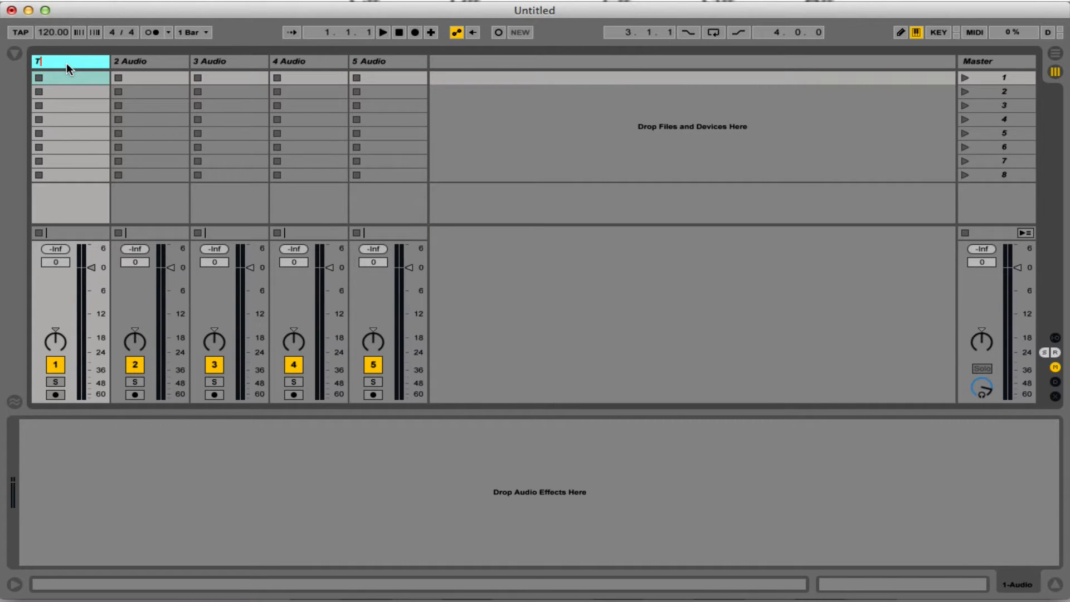
pyautogui.write('Top Kick')
pyautogui.click(146, 58)
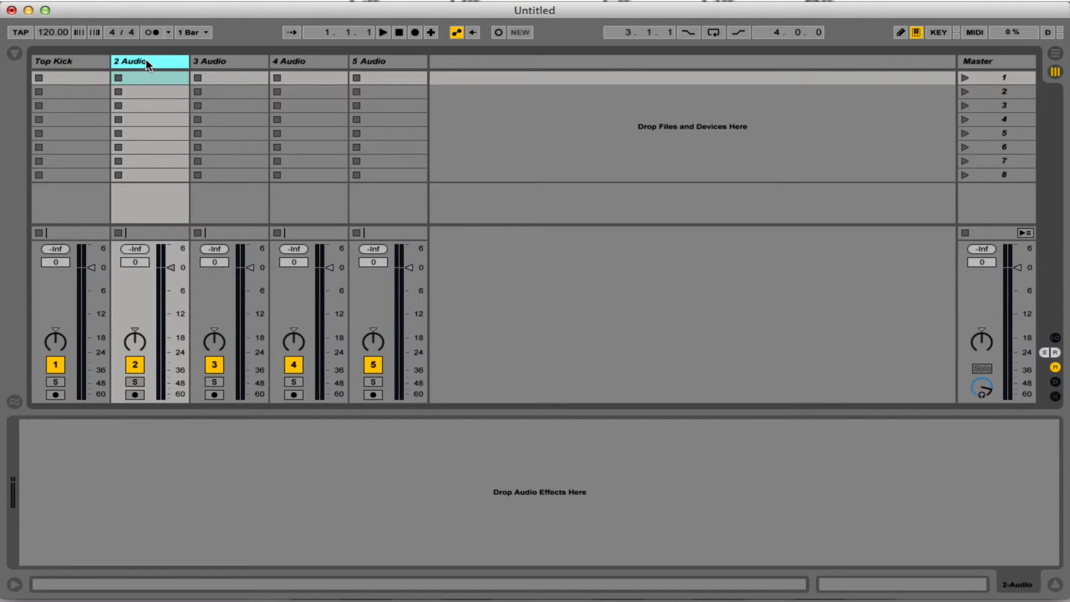
pyautogui.press('super+r')
pyautogui.write('Sub Kick')
pyautogui.press('Return')
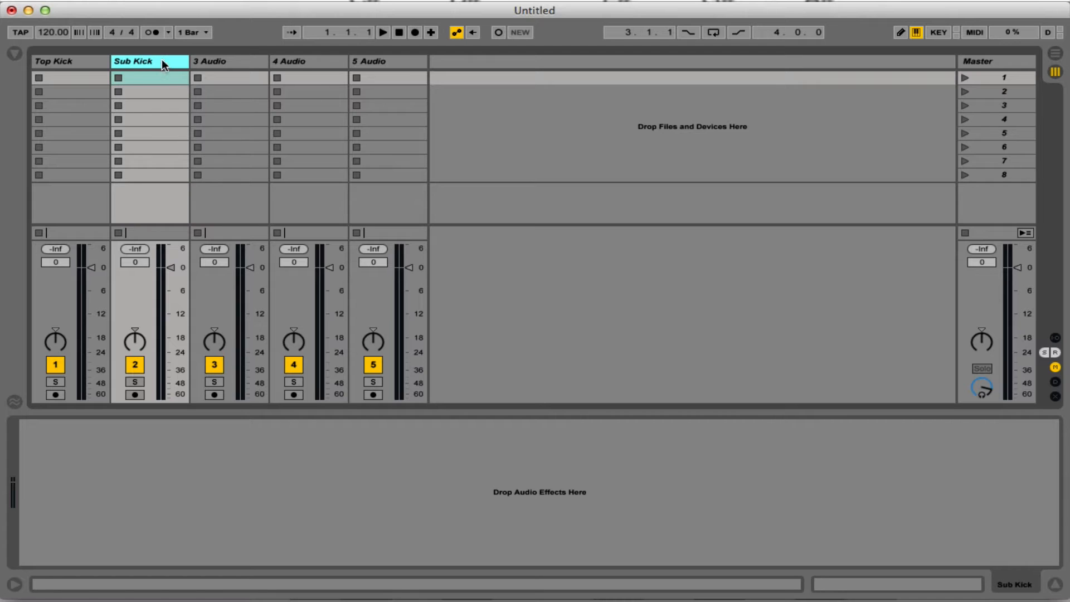
# Rename the third audio track Snare and the fourth one Snare 2.
pyautogui.click(202, 63)
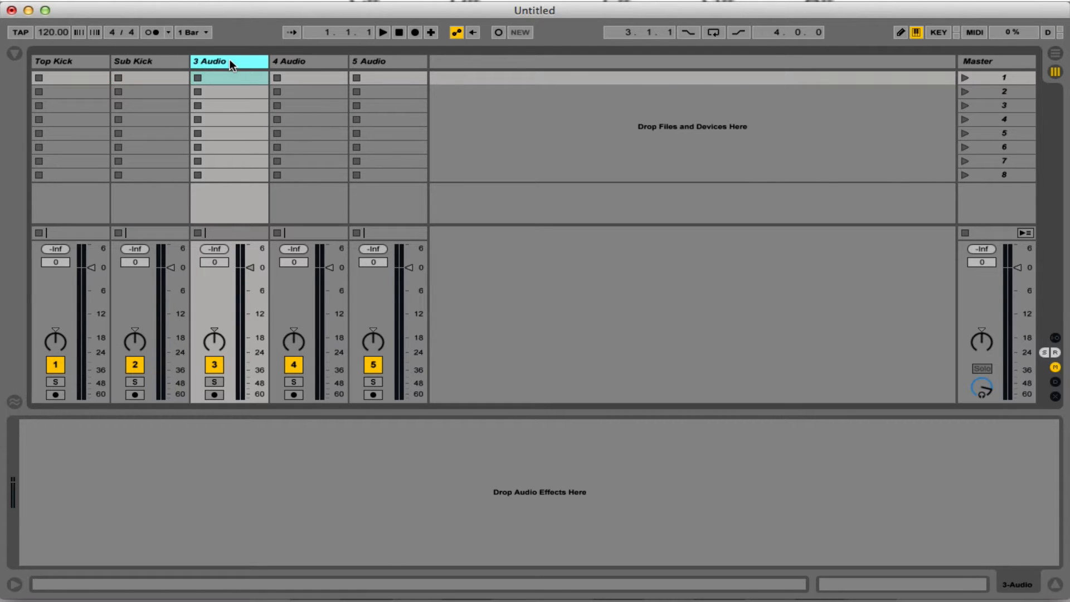
pyautogui.press('super+r')
pyautogui.write('Snare')
pyautogui.press('Return')
pyautogui.click(326, 62)
pyautogui.press('super+r')
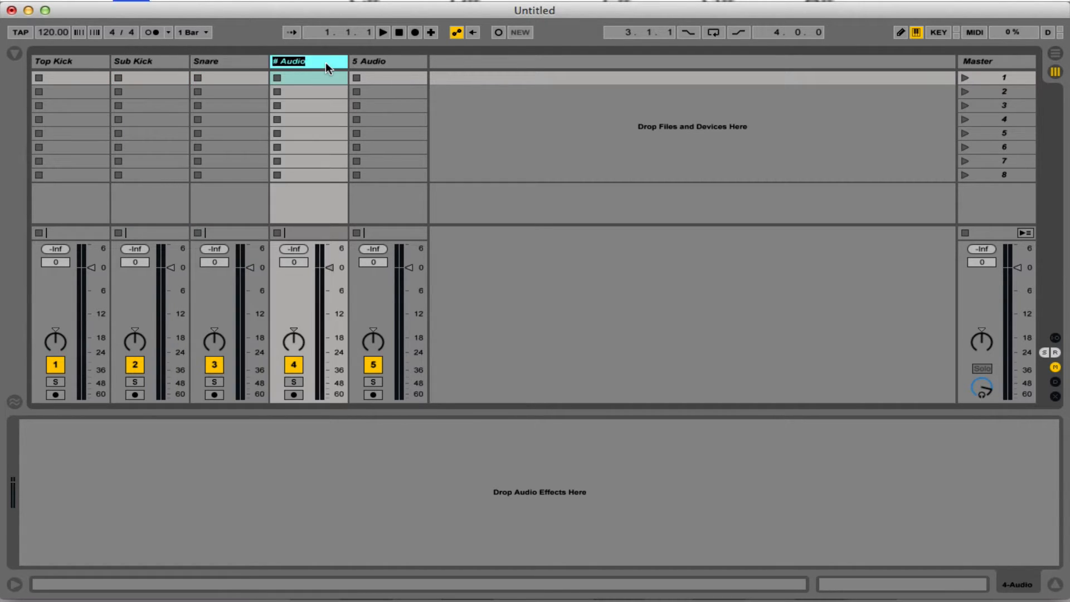
pyautogui.write('Snare 2')
pyautogui.press('Return')
# Rename the fifth track Percussion, then duplicate it and name the copy Percussion 2.
pyautogui.click(373, 59)
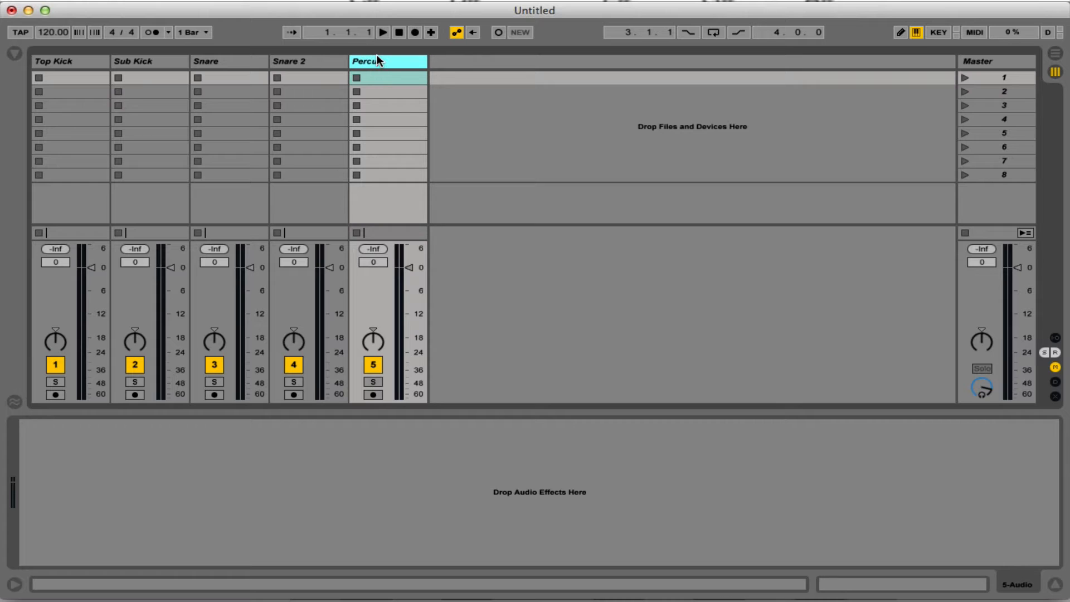
pyautogui.press('Return')
pyautogui.press('super+d')
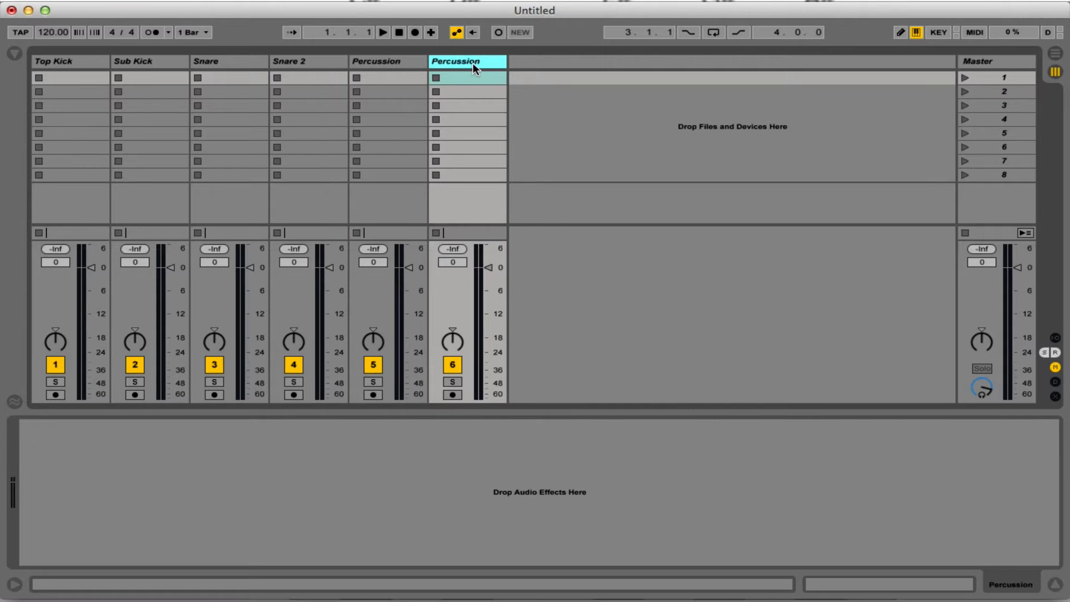
pyautogui.press('super+r')
pyautogui.press('Right')
pyautogui.write('2')
pyautogui.press('Return')
# Duplicate the Percussion 2 track and name the copy White Noise.
pyautogui.press('super+d')
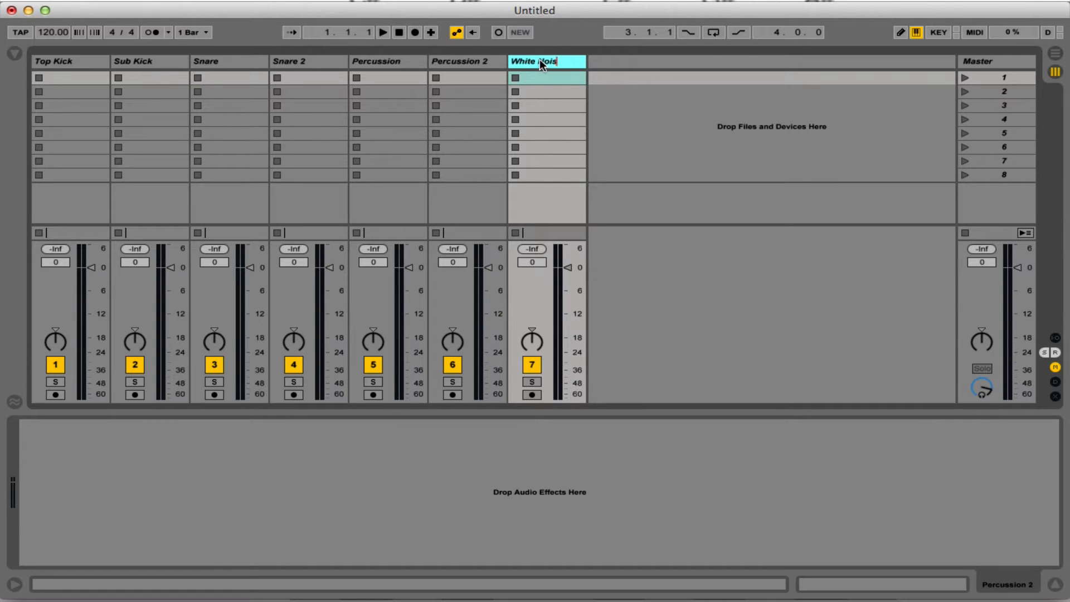
pyautogui.write('e')
pyautogui.click(315, 61)
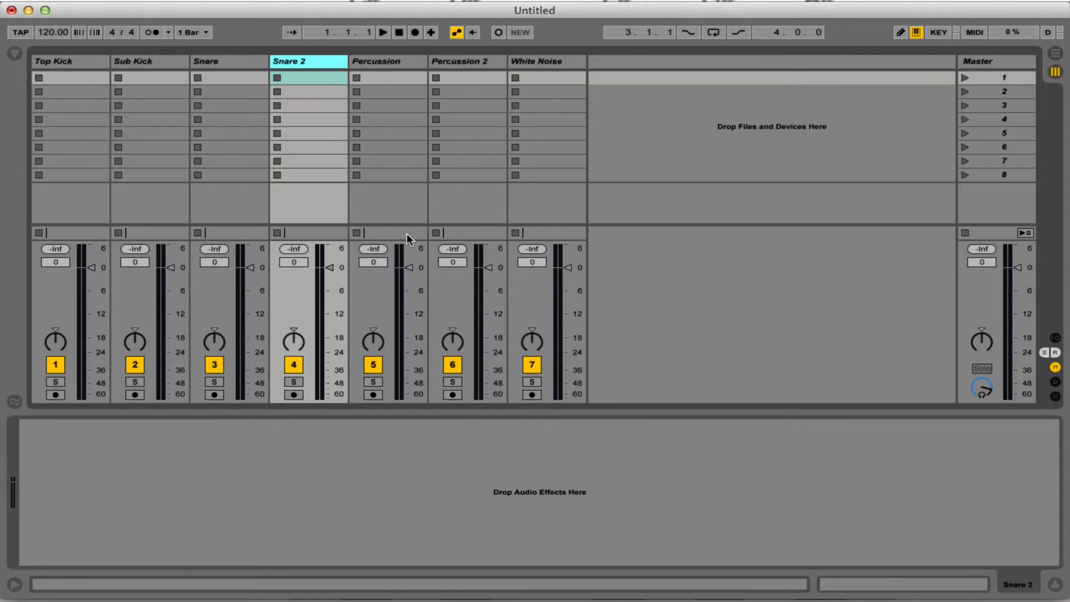
# Hide the device view beneath the session tracks and select the White Noise track.
pyautogui.click(562, 411)
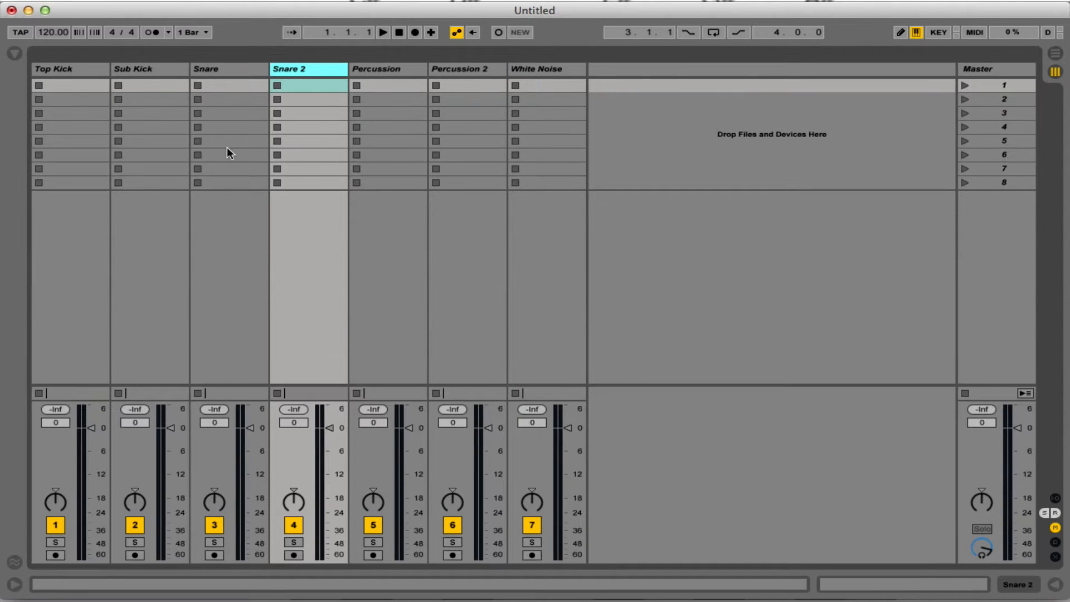
pyautogui.click(74, 68)
pyautogui.click(541, 66)
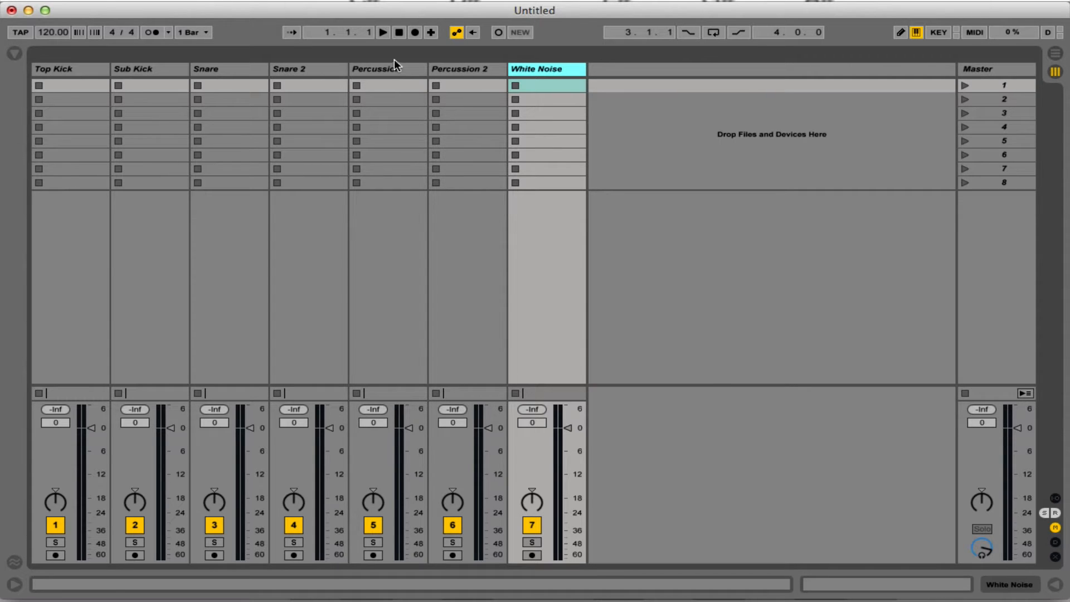
# In the Arrangement View, loop the first four bars and collapse all tracks.
pyautogui.press('Tab')
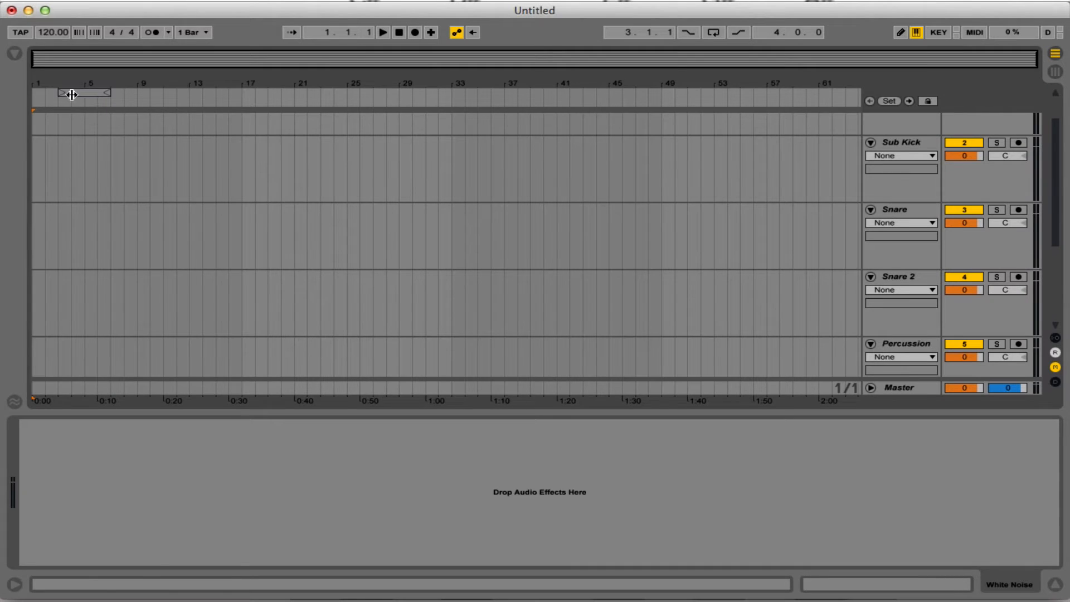
pyautogui.moveTo(71, 92); pyautogui.dragTo(45, 93)
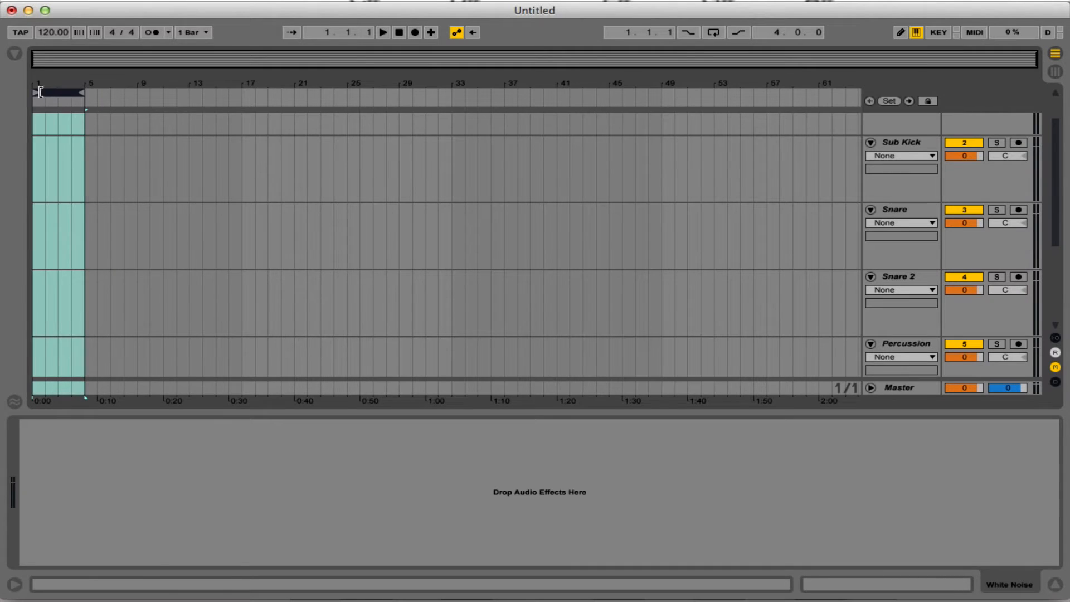
pyautogui.keyDown('alt'); pyautogui.click(870, 210); pyautogui.keyUp('alt')
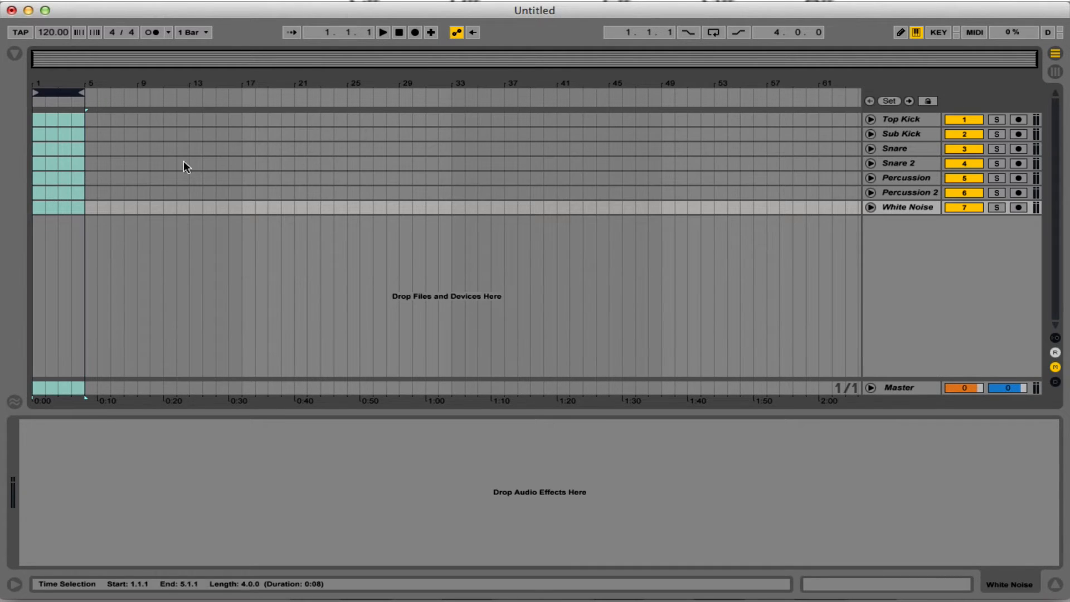
pyautogui.click(716, 33)
pyautogui.moveTo(39, 83); pyautogui.dragTo(39, 158)
# Show the browser at full height without the device view and look through the SamplePacks and Vengeance folders.
pyautogui.click(14, 48)
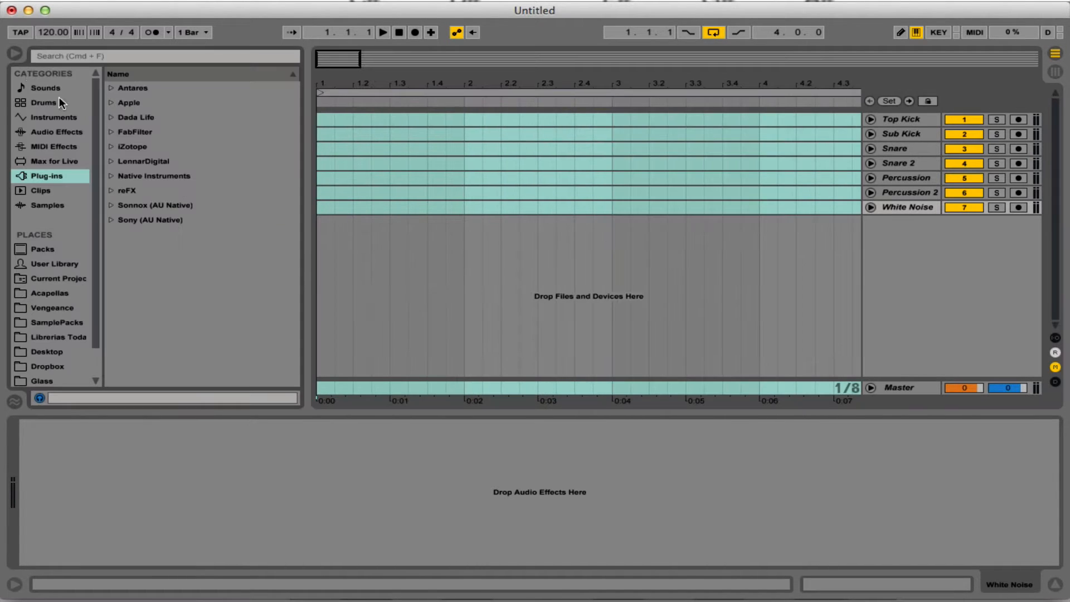
pyautogui.click(73, 322)
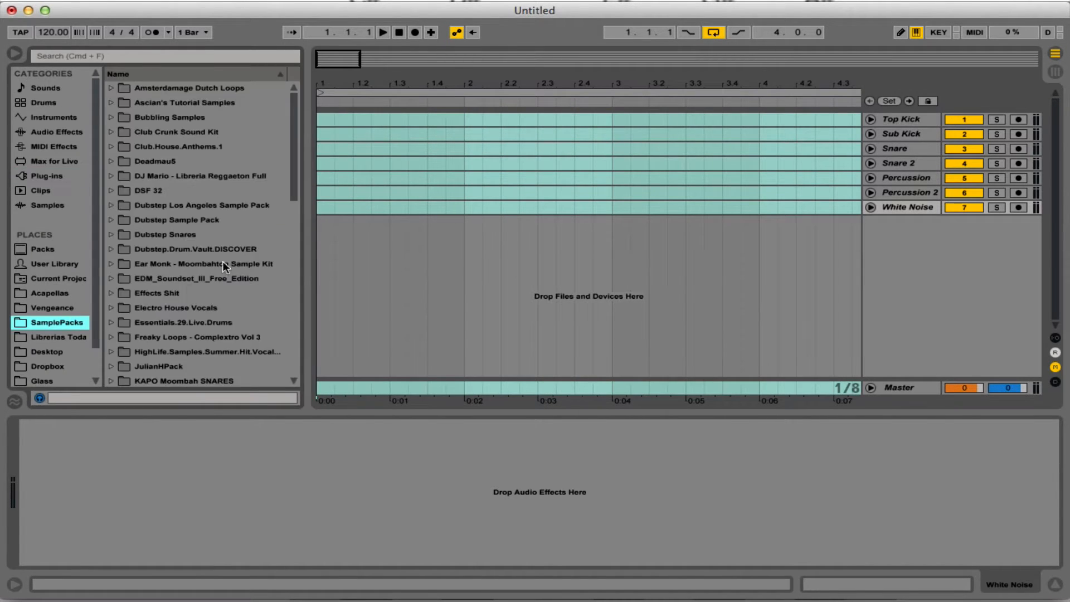
pyautogui.scroll(-6, 229, 295)
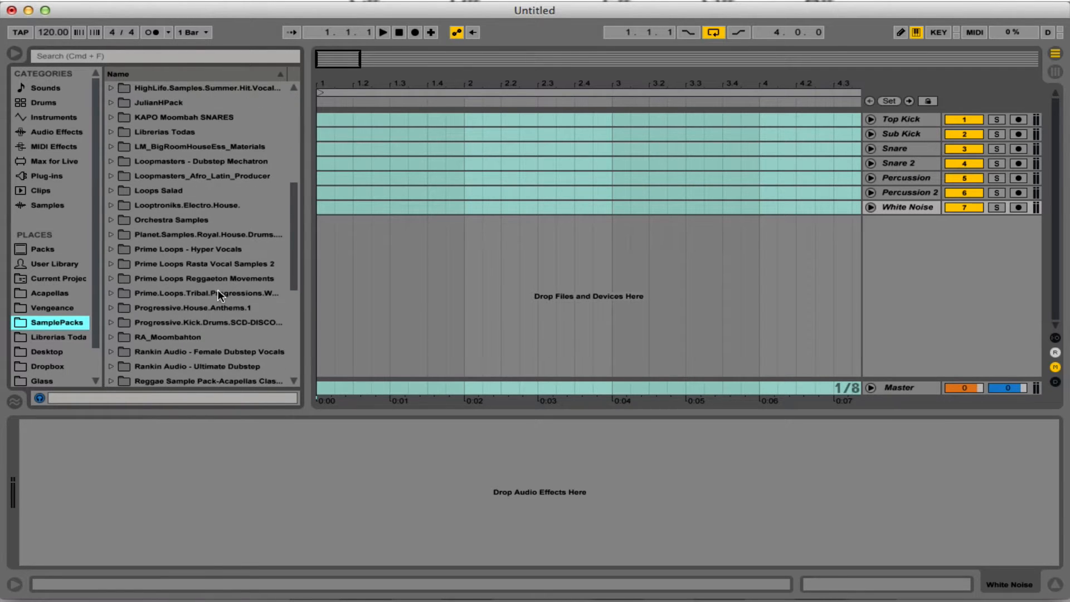
pyautogui.click(49, 310)
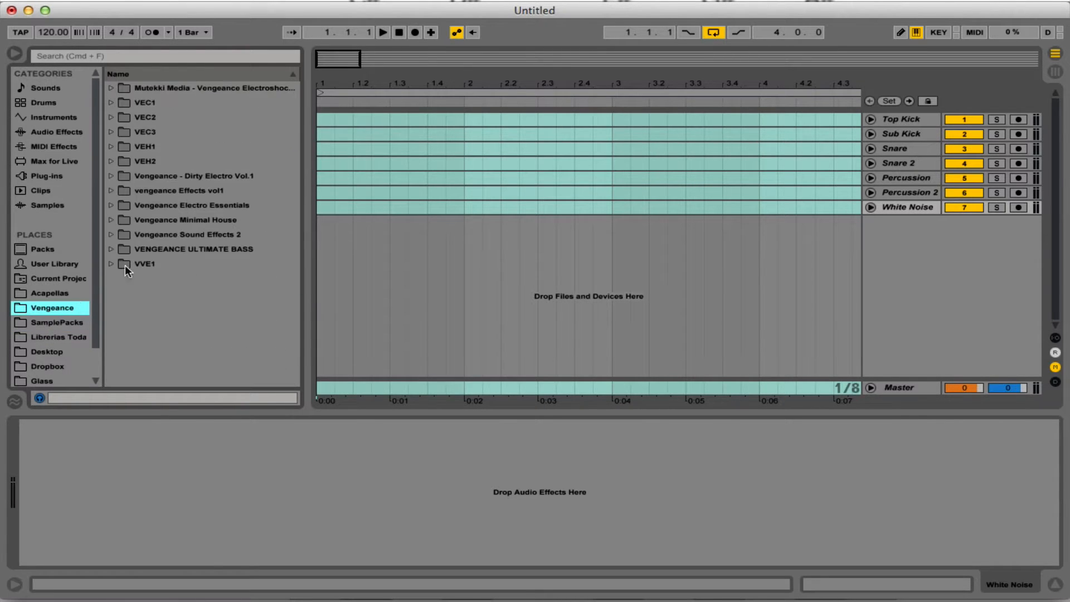
pyautogui.click(71, 323)
pyautogui.scroll(6, 238, 223)
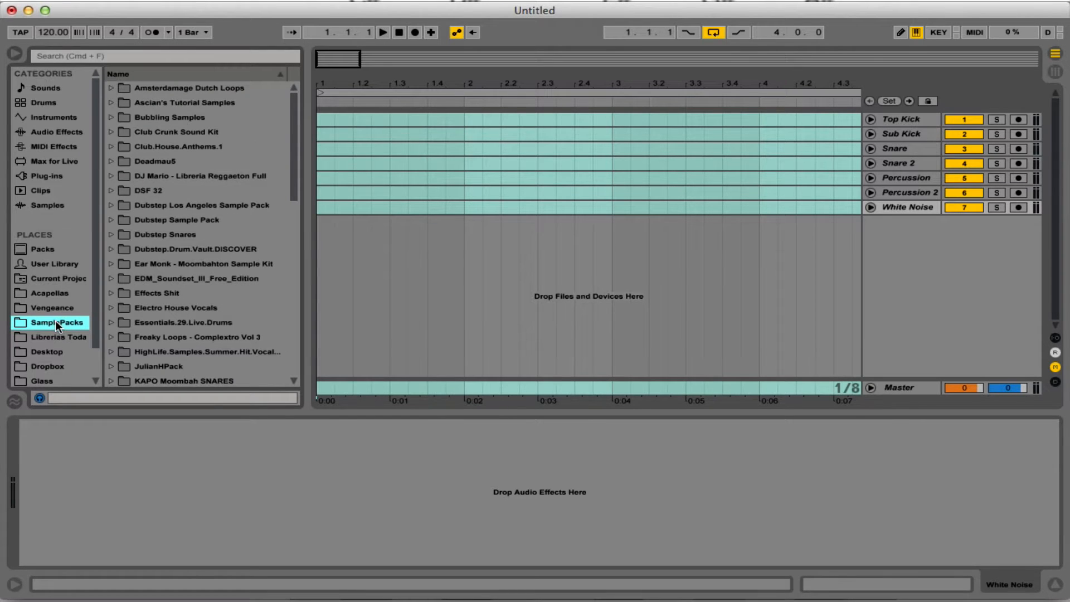
pyautogui.click(275, 411)
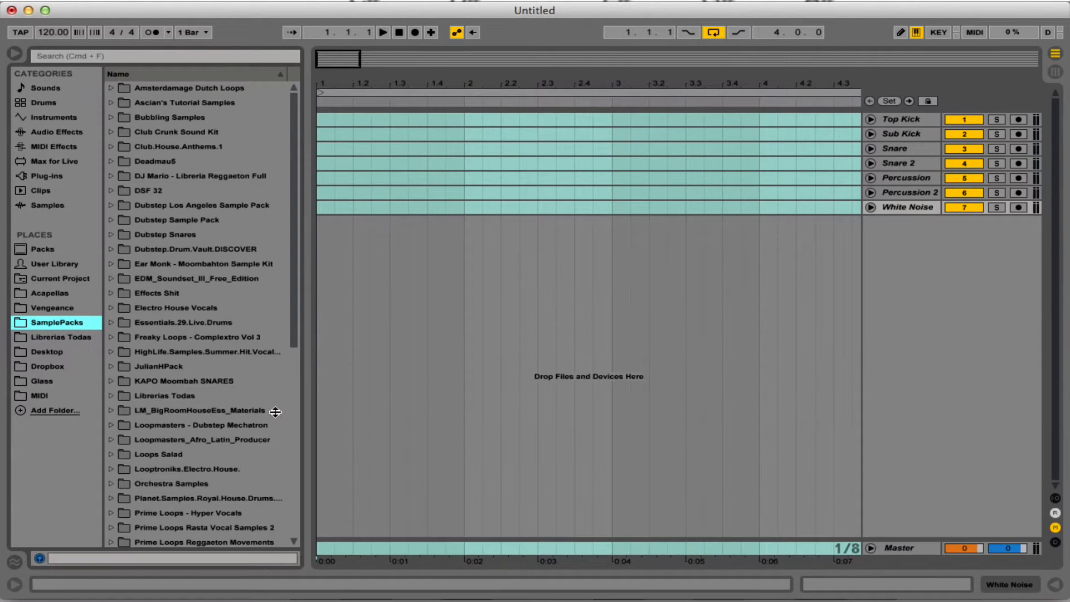
# Look through the full SamplePacks list and the Librerias Todas folder in the browser.
pyautogui.scroll(-8, 236, 307)
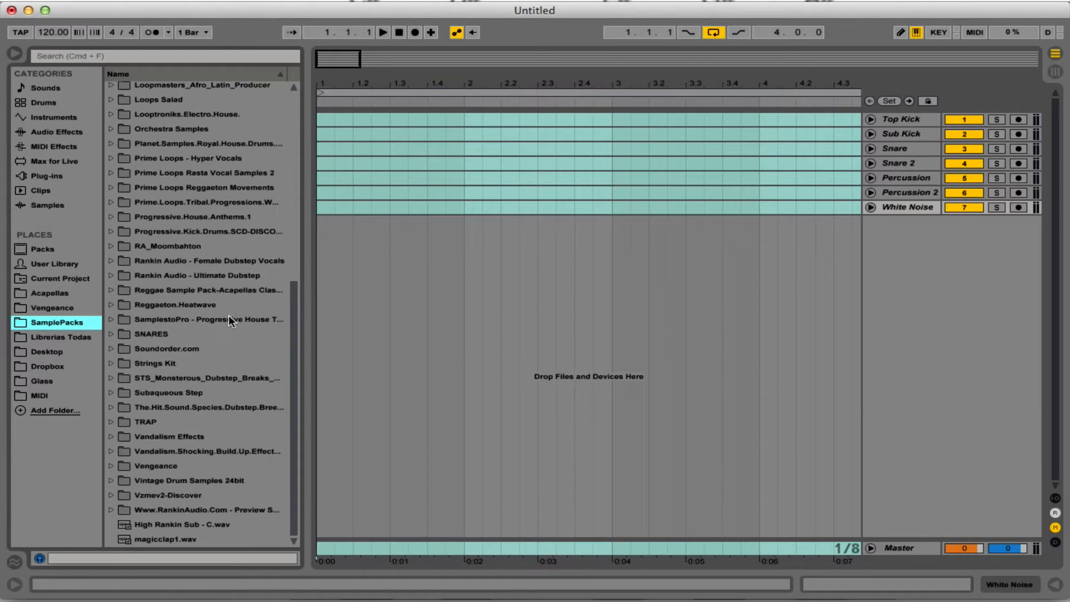
pyautogui.scroll(8, 223, 293)
pyautogui.scroll(-8, 200, 234)
pyautogui.click(70, 338)
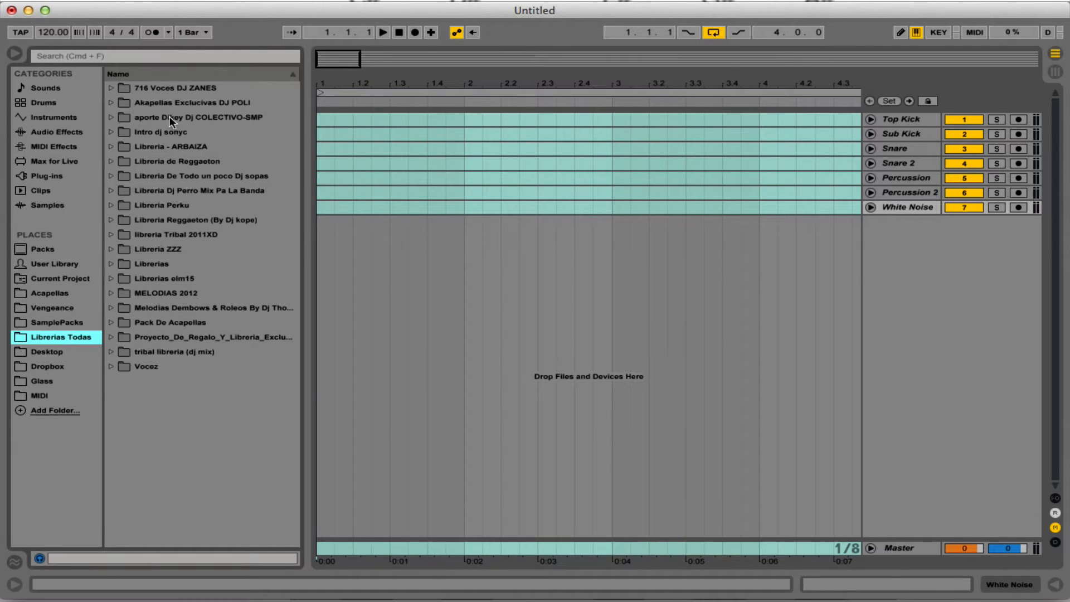
pyautogui.click(55, 322)
pyautogui.scroll(5, 181, 209)
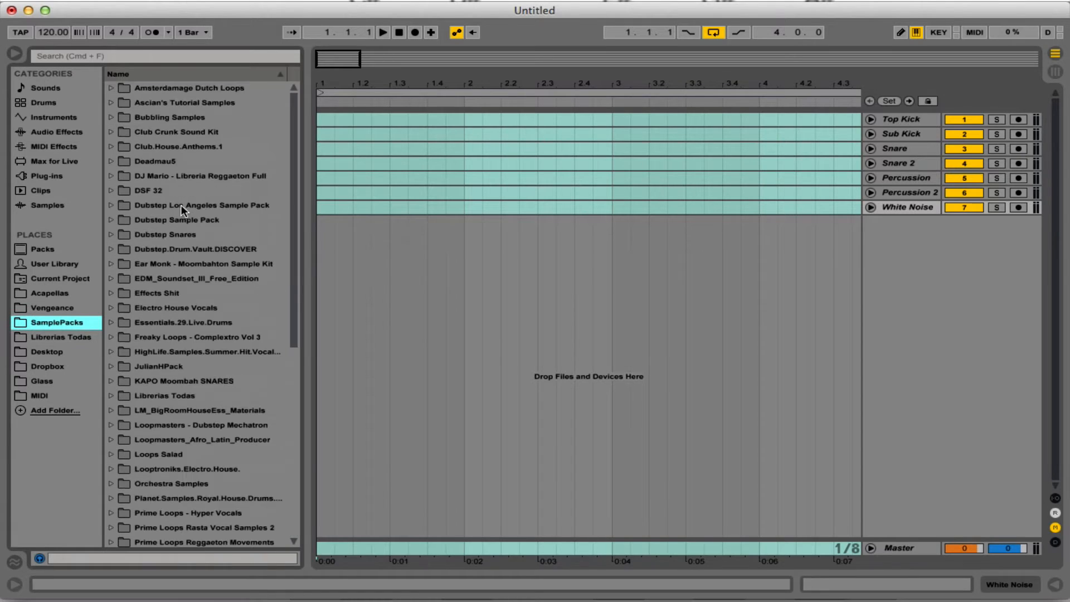
pyautogui.scroll(-5, 182, 212)
# Check the contents of the Vengeance, Acapellas, MIDI, Glass and Dropbox folders.
pyautogui.click(61, 308)
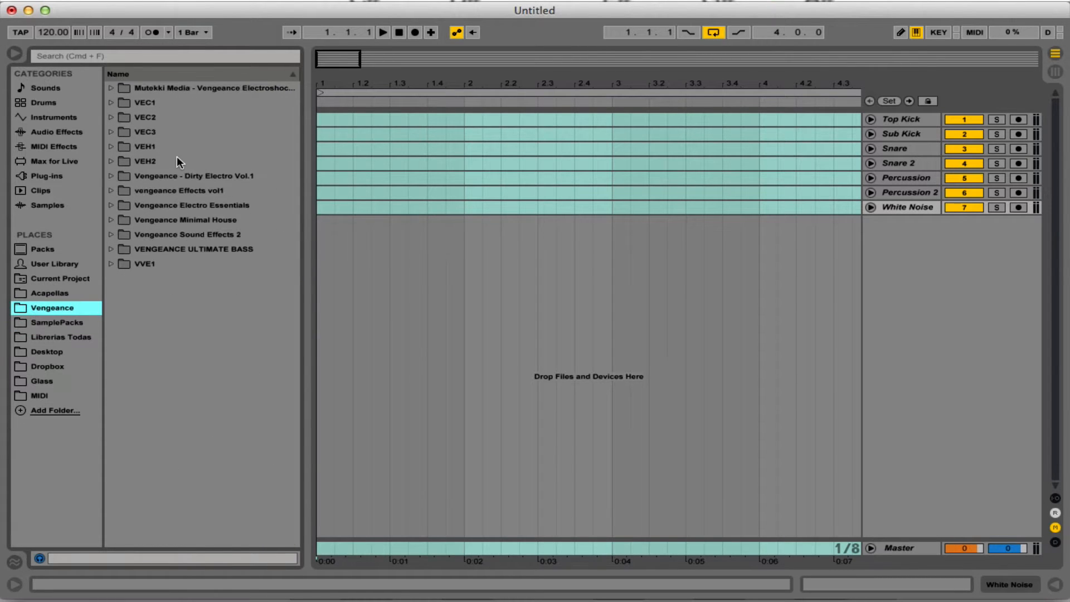
pyautogui.click(56, 293)
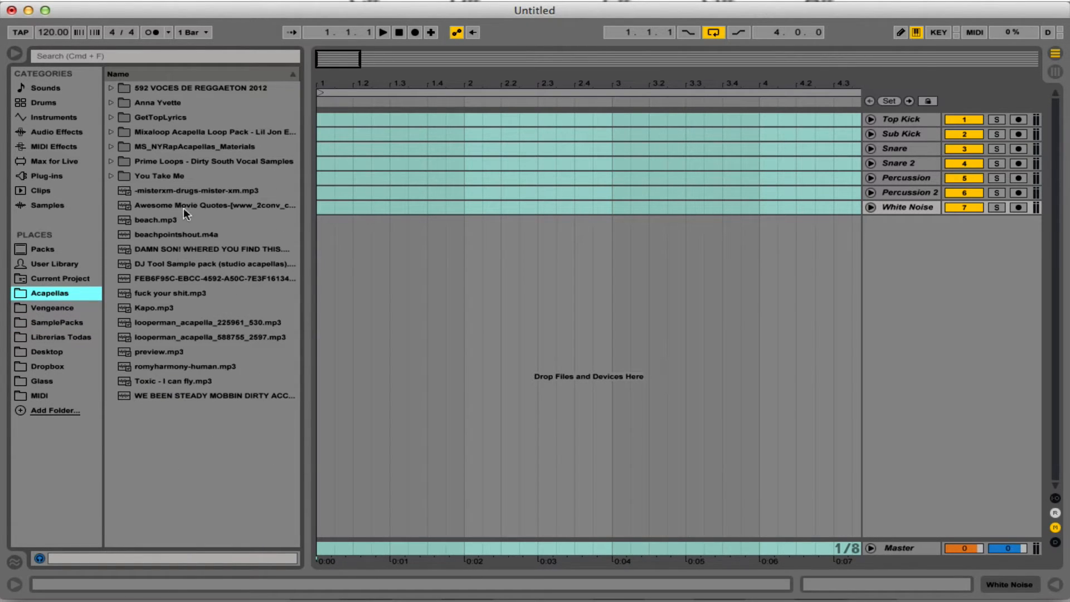
pyautogui.click(42, 393)
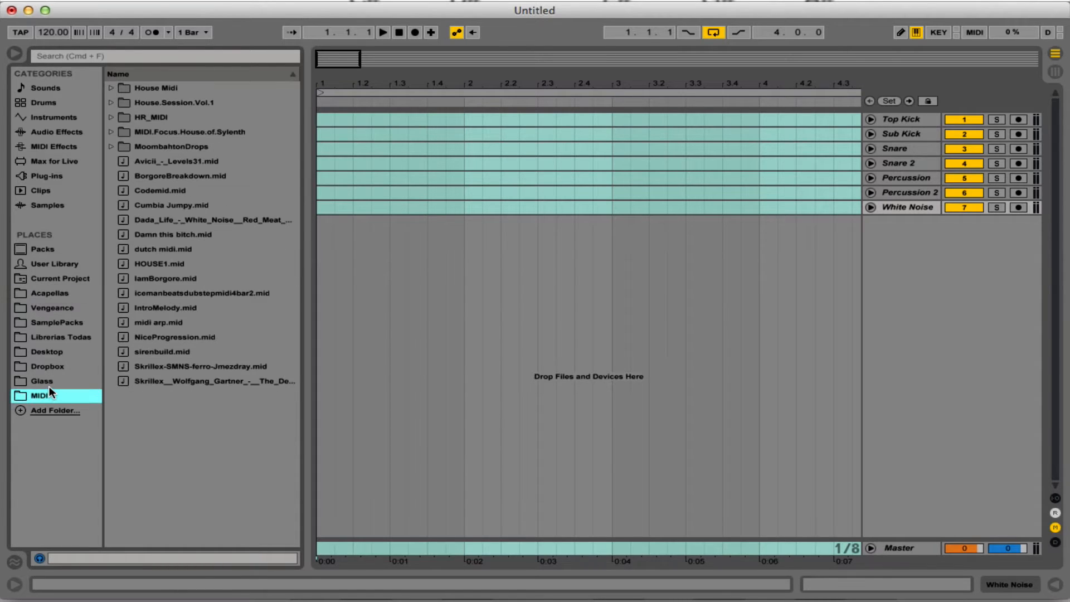
pyautogui.click(50, 381)
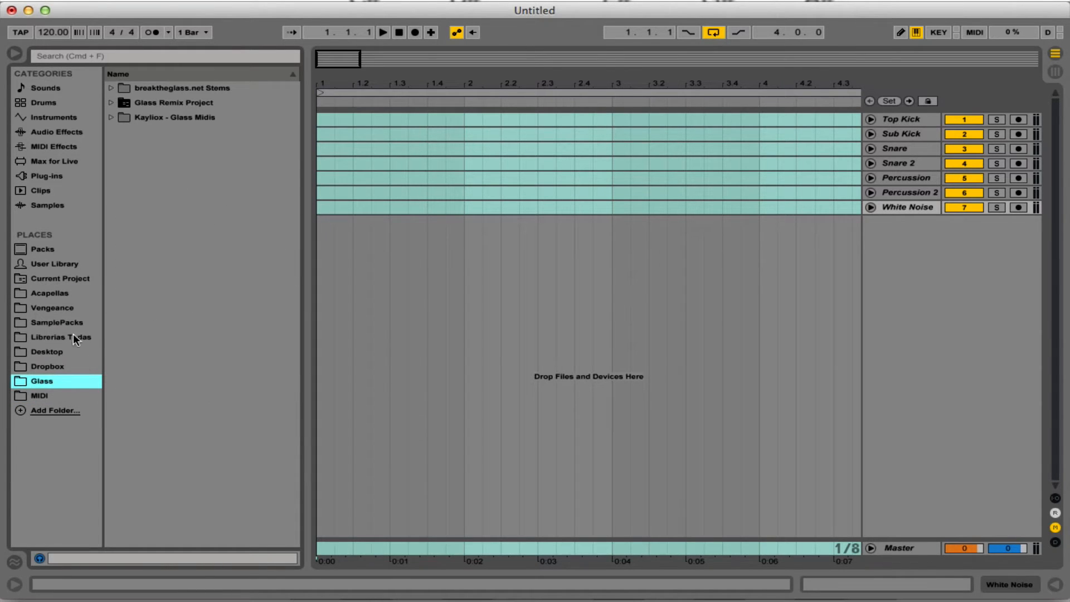
pyautogui.click(78, 366)
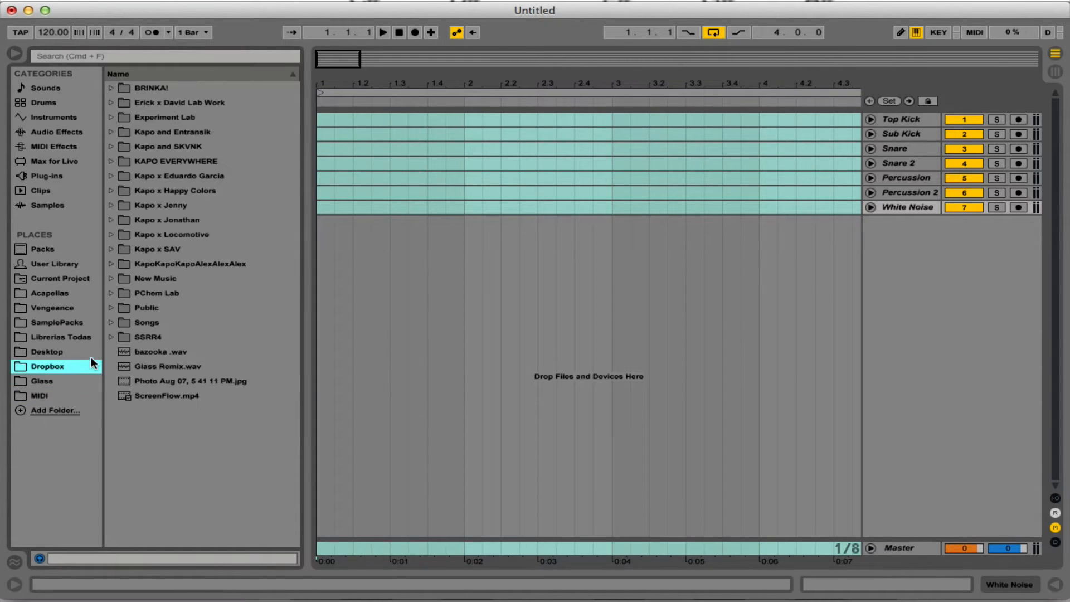
# Open the VEC3 Clubhouse Kicks folder within VEC3 Bassdrums in the Vengeance sample library.
pyautogui.click(73, 309)
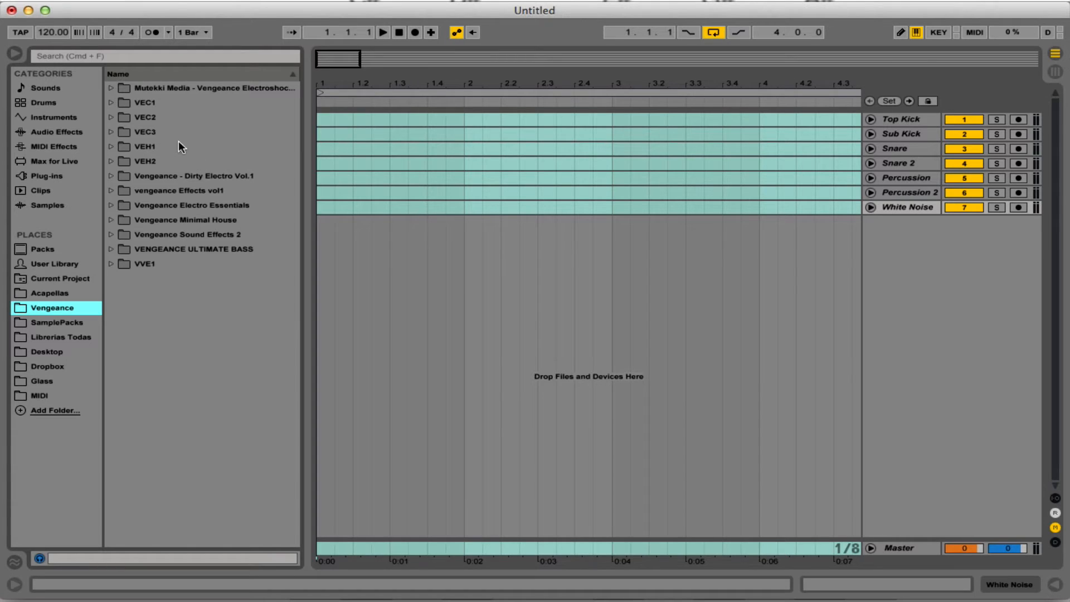
pyautogui.click(146, 131)
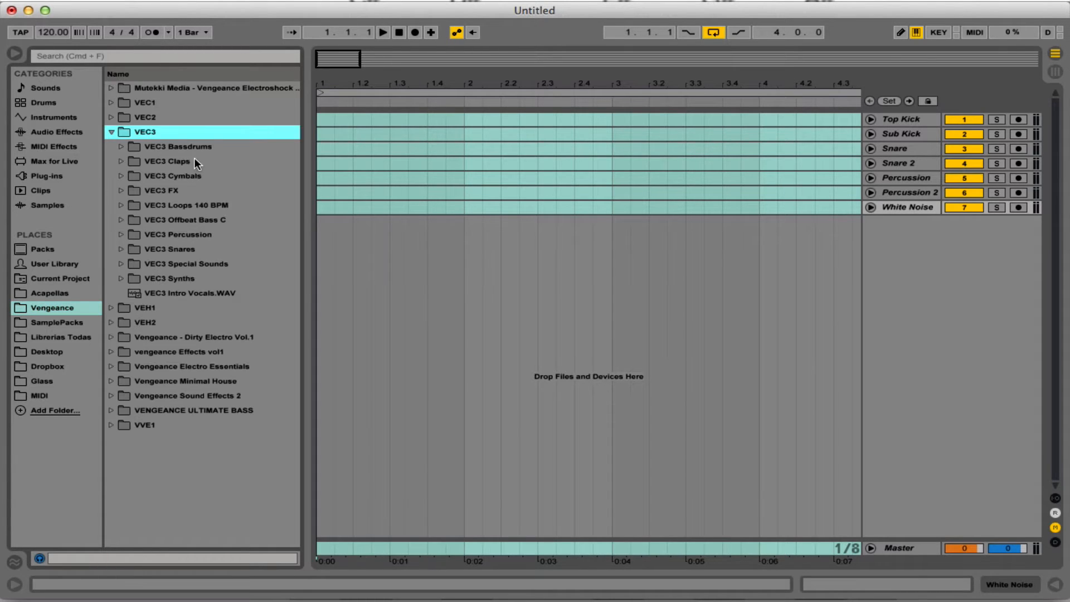
pyautogui.click(206, 148)
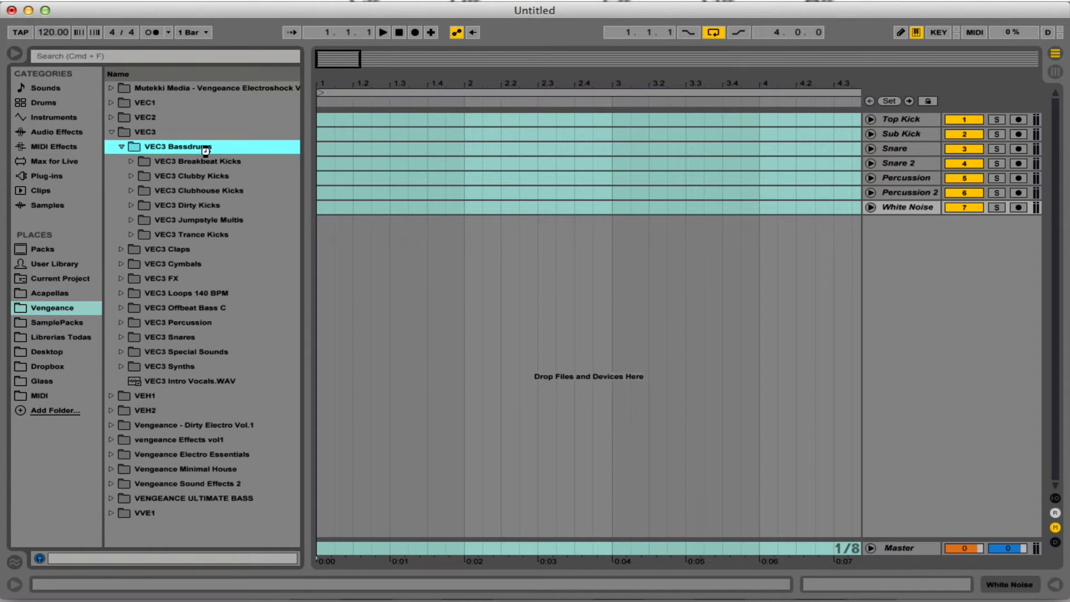
pyautogui.click(234, 191)
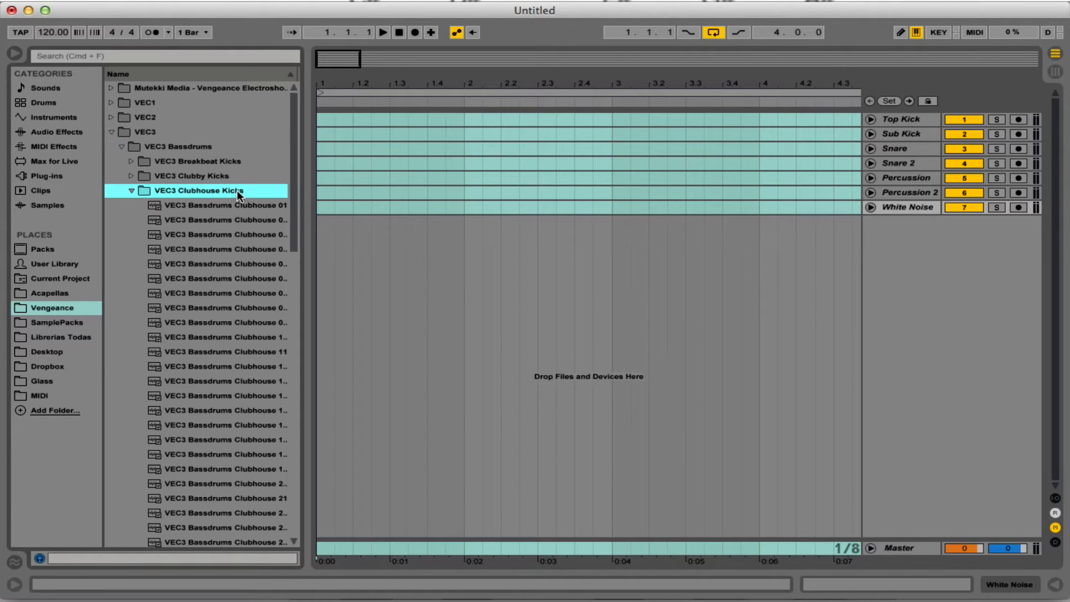
# Preview a few Clubhouse bass drum samples and lower the system volume.
pyautogui.scroll(-4, 240, 203)
pyautogui.click(238, 205)
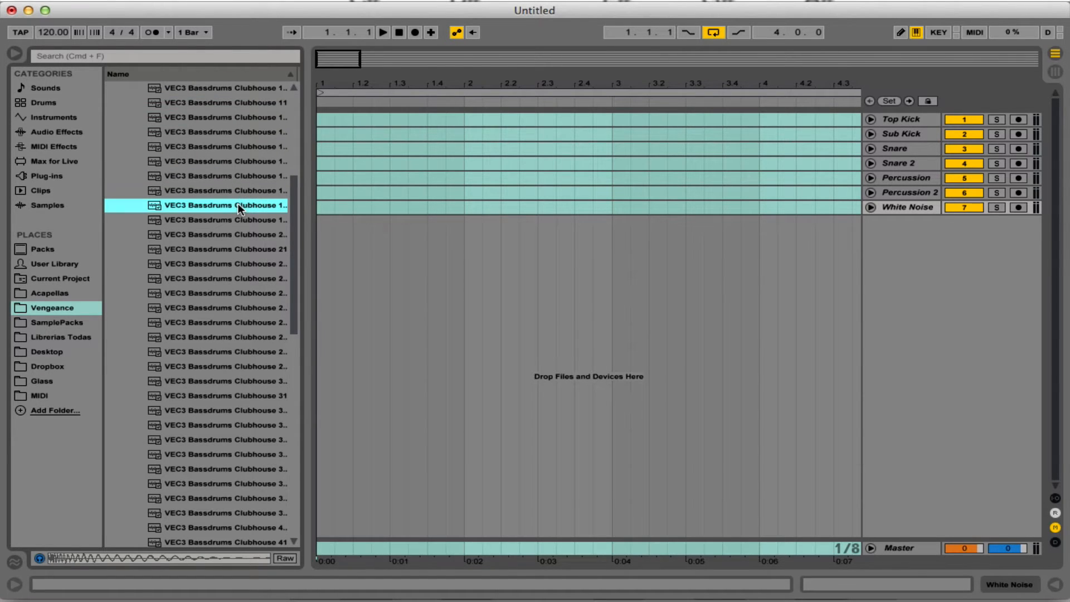
pyautogui.press('XF86AudioLowerVolume')
pyautogui.press('XF86AudioLowerVolume')
pyautogui.press('XF86AudioLowerVolume')
pyautogui.press('XF86AudioLowerVolume')
pyautogui.press('XF86AudioLowerVolume')
pyautogui.press('XF86AudioLowerVolume')
pyautogui.press('XF86AudioLowerVolume')
pyautogui.press('XF86AudioLowerVolume')
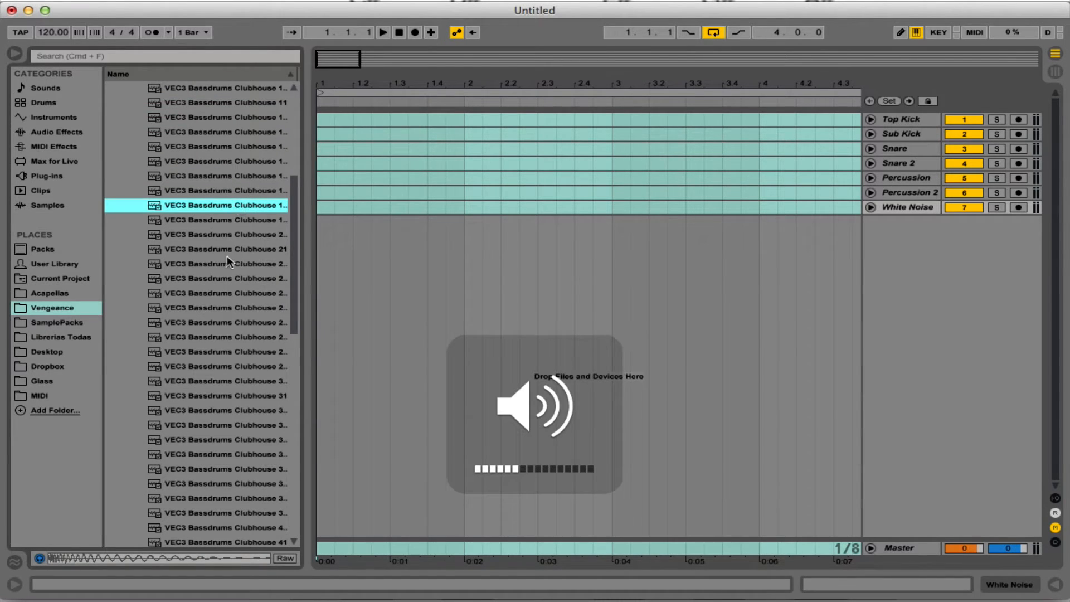
pyautogui.click(215, 259)
pyautogui.click(228, 246)
pyautogui.scroll(-4, 233, 238)
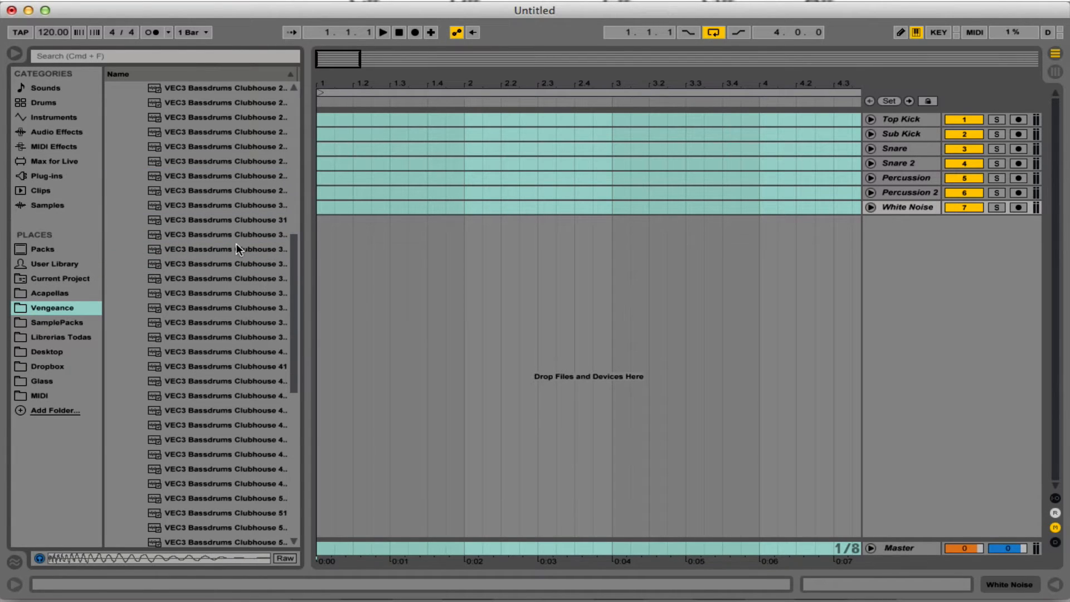
# Audition the Clubhouse bass drums one after another, starting from VEC3 Bassdrums Clubhouse 31.
pyautogui.click(234, 225)
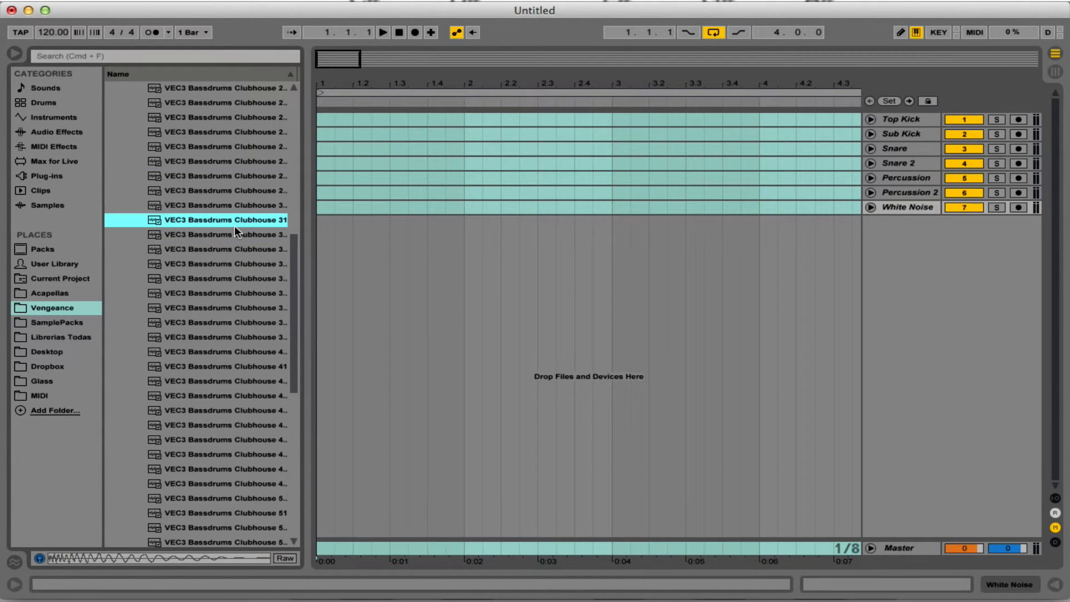
pyautogui.press('Down')
pyautogui.press('Down')
pyautogui.press('Down')
pyautogui.press('Down')
pyautogui.press('Down')
pyautogui.press('Down')
pyautogui.press('Down')
pyautogui.press('Down')
pyautogui.press('Down')
pyautogui.press('Down')
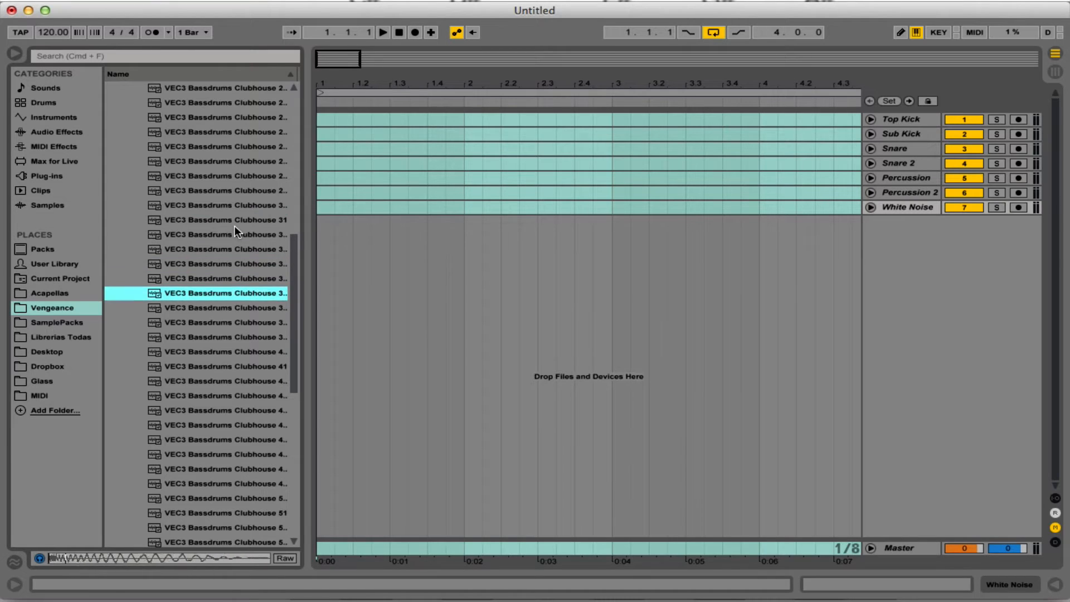
pyautogui.press('Down')
pyautogui.press('Down')
pyautogui.press('Down')
pyautogui.press('Down')
pyautogui.press('Down')
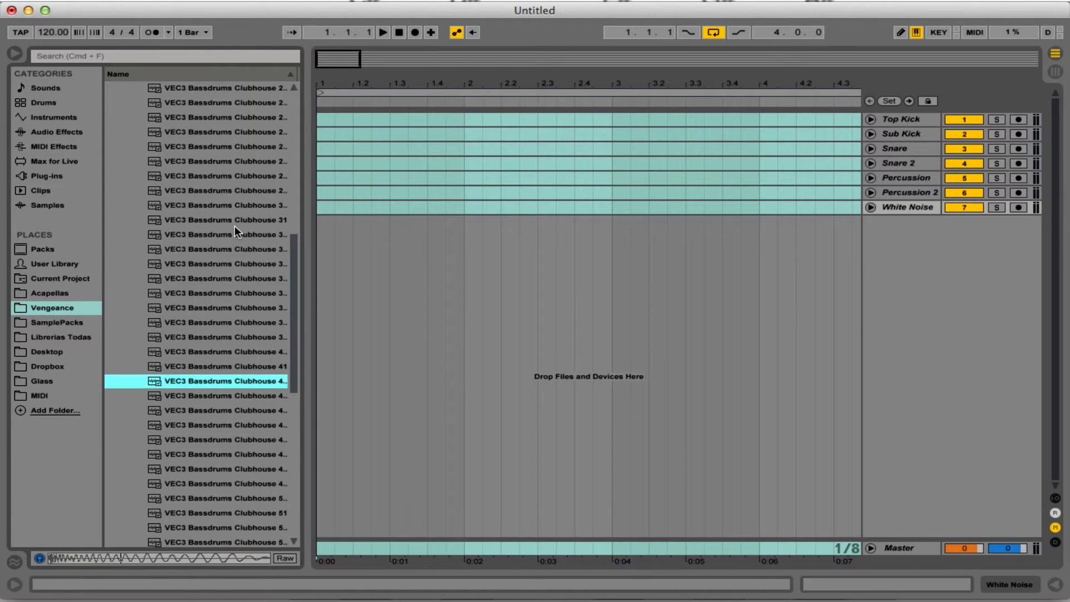
# Compare the last auditioned kicks and place VEC3 Bassdrums Clubhouse 46 at the start of the Top Kick track.
pyautogui.press('Down')
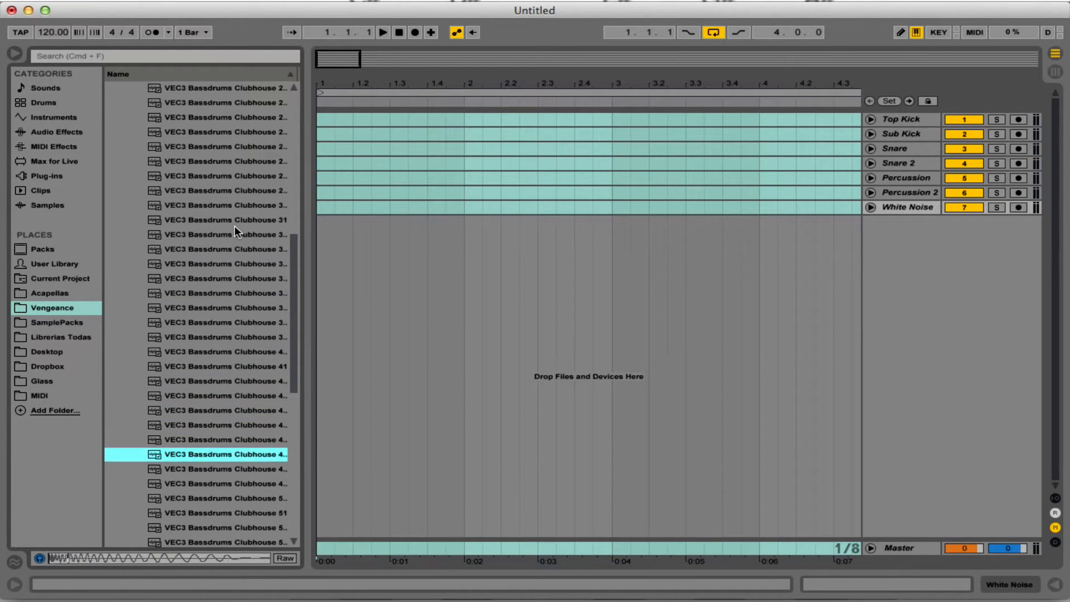
pyautogui.press('Up')
pyautogui.press('Down')
pyautogui.press('Up')
pyautogui.scroll(-3, 251, 301)
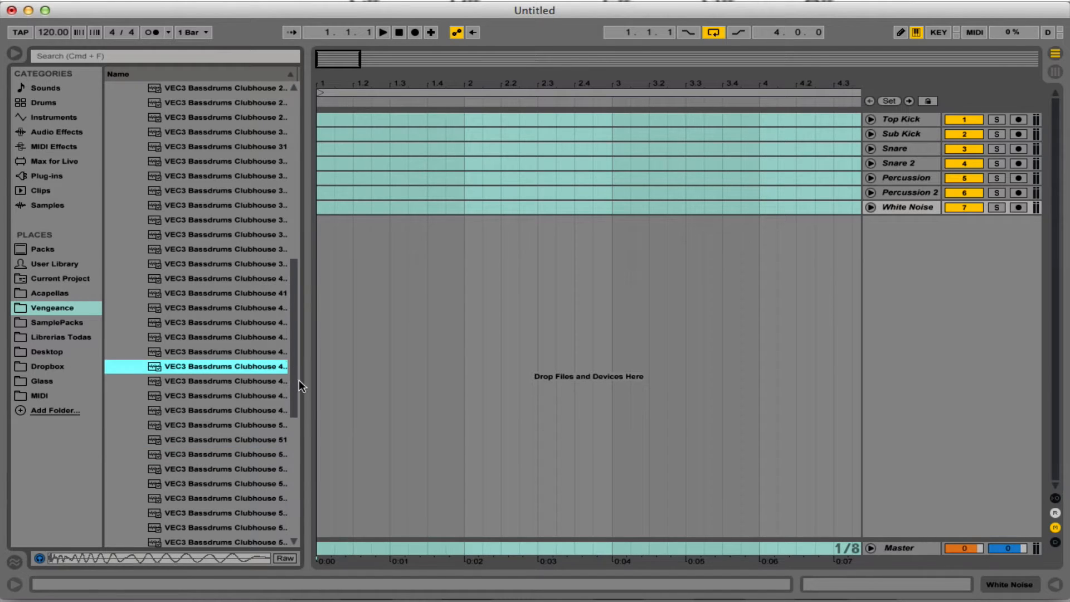
pyautogui.moveTo(279, 360); pyautogui.dragTo(319, 120)
# Set the project tempo to 108 BPM.
pyautogui.click(53, 32)
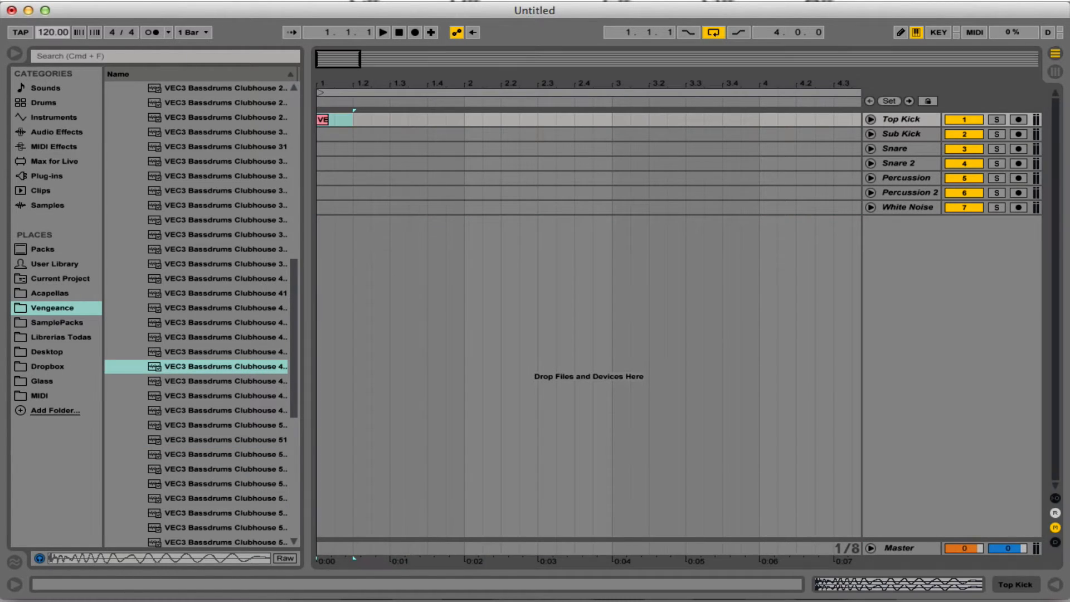
pyautogui.write('108')
pyautogui.press('Return')
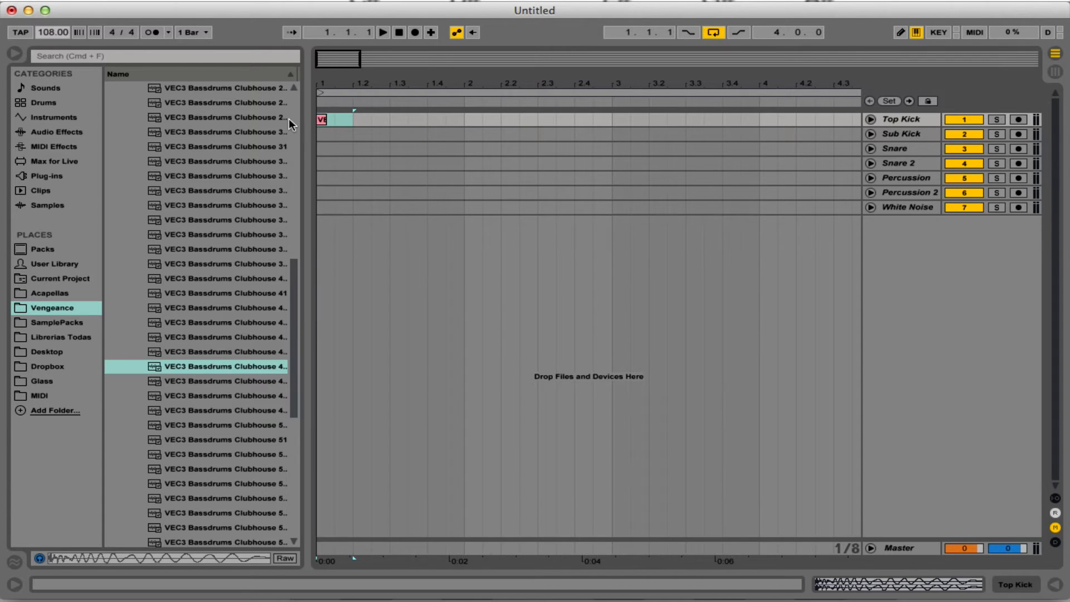
pyautogui.click(351, 117)
# Set the project tempo to 110 BPM.
pyautogui.click(53, 33)
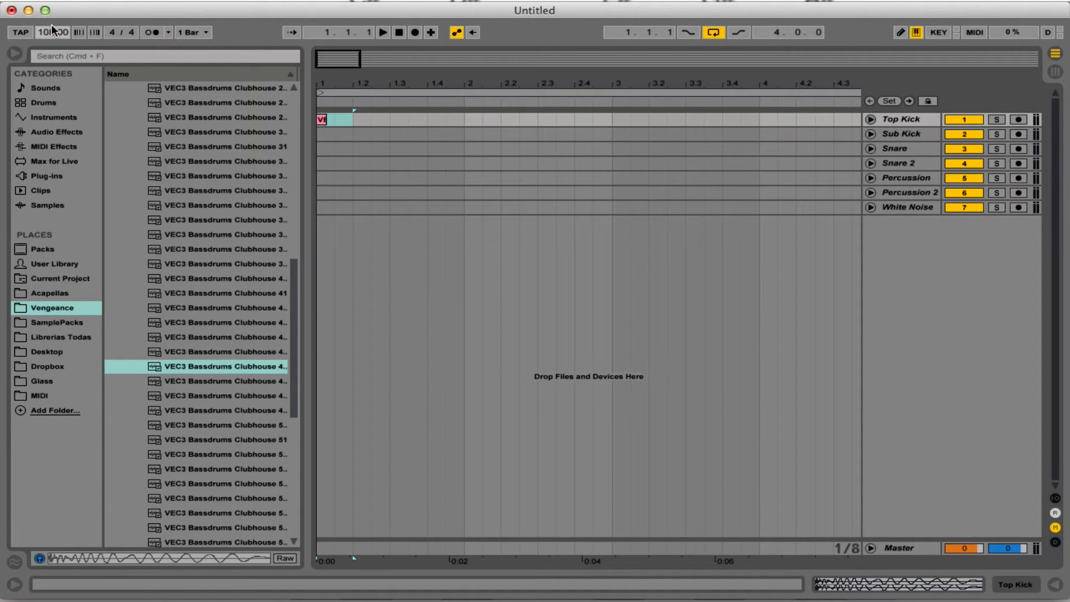
pyautogui.write('110')
pyautogui.press('Return')
# Duplicate the one-beat kick on the Top Kick track until it fills the four-bar loop.
pyautogui.click(346, 119)
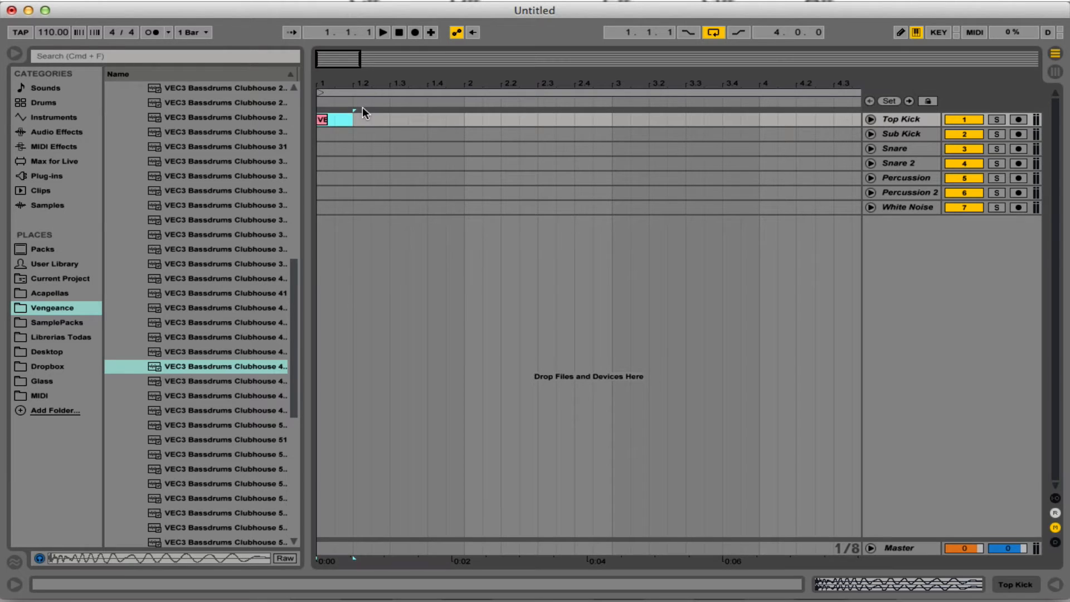
pyautogui.press('super+d')
pyautogui.press('super+d')
pyautogui.press('super+d')
pyautogui.press('super+d')
pyautogui.press('super+d')
pyautogui.press('super+d')
pyautogui.press('super+d')
pyautogui.press('super+d')
pyautogui.press('super+d')
pyautogui.press('super+d')
pyautogui.press('super+d')
pyautogui.press('super+d')
pyautogui.press('super+d')
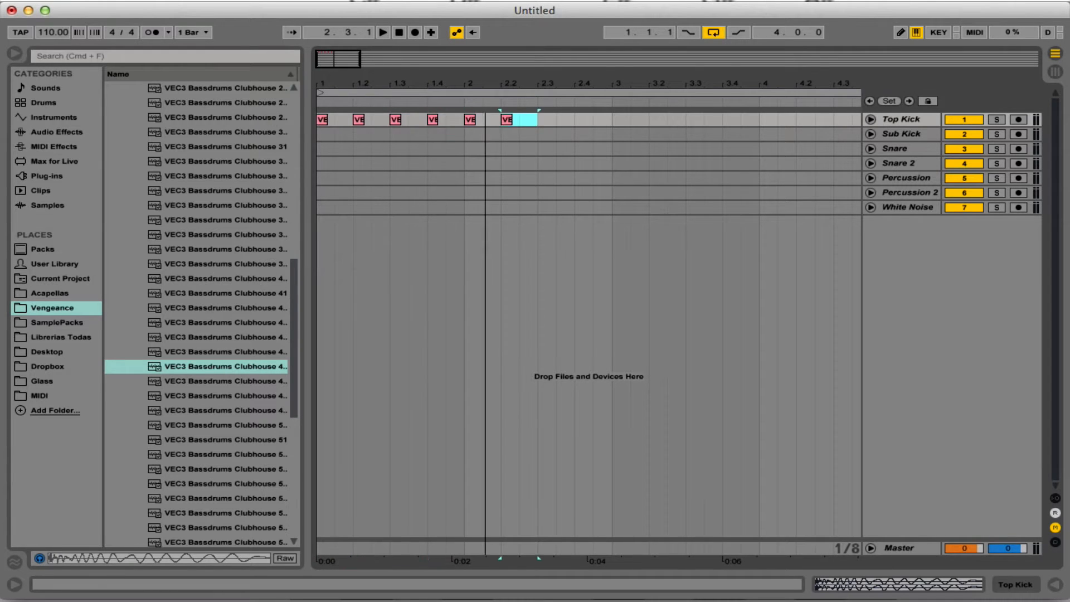
pyautogui.press('-')
pyautogui.press('super+d')
pyautogui.press('super+d')
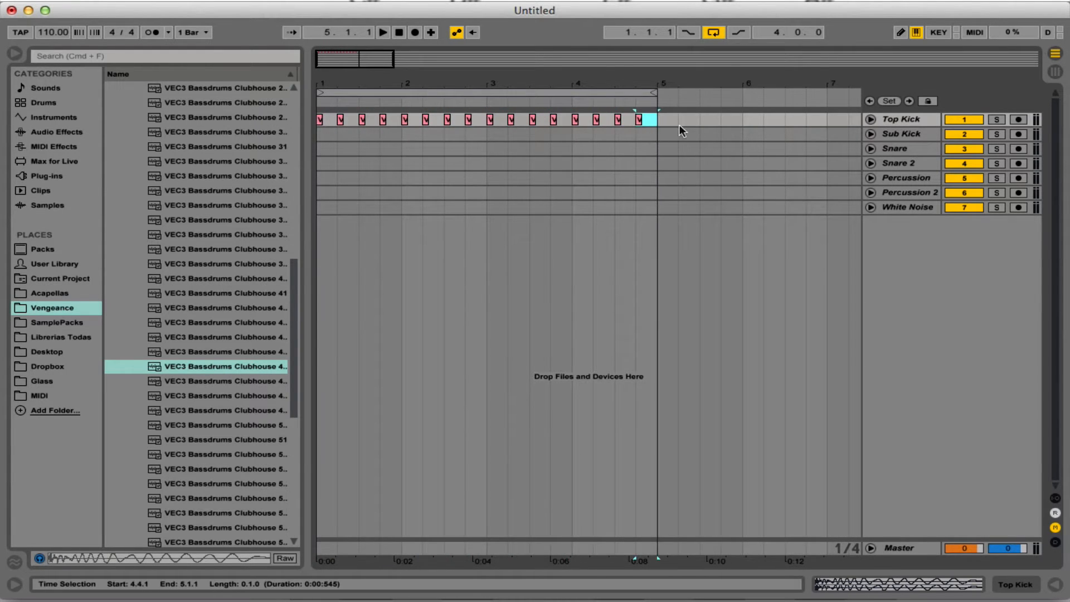
# Expand the Top Kick track to show its waveforms and play the kick pattern briefly from the start.
pyautogui.click(871, 119)
pyautogui.press('+')
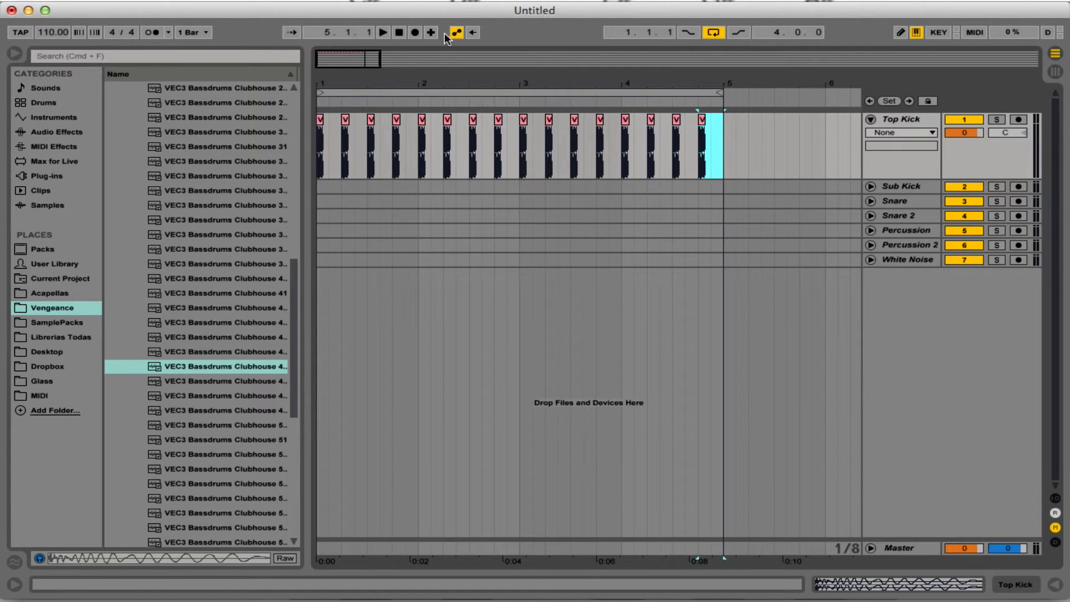
pyautogui.click(405, 31)
pyautogui.press('space')
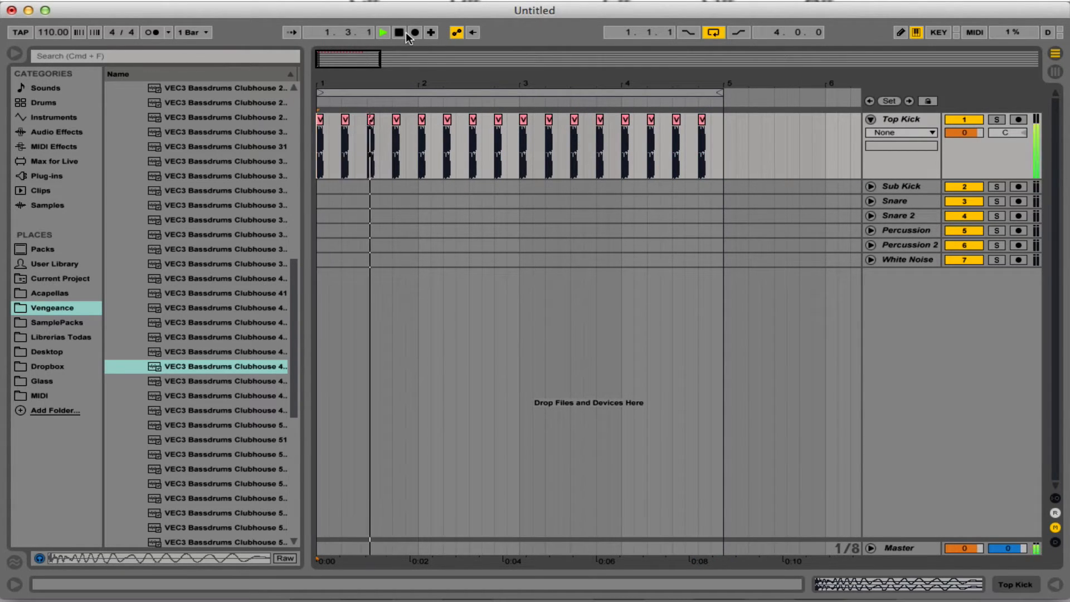
pyautogui.press('space')
# Delete every Top Kick clip after the first one and display the track's Fades.
pyautogui.moveTo(736, 150); pyautogui.dragTo(343, 151)
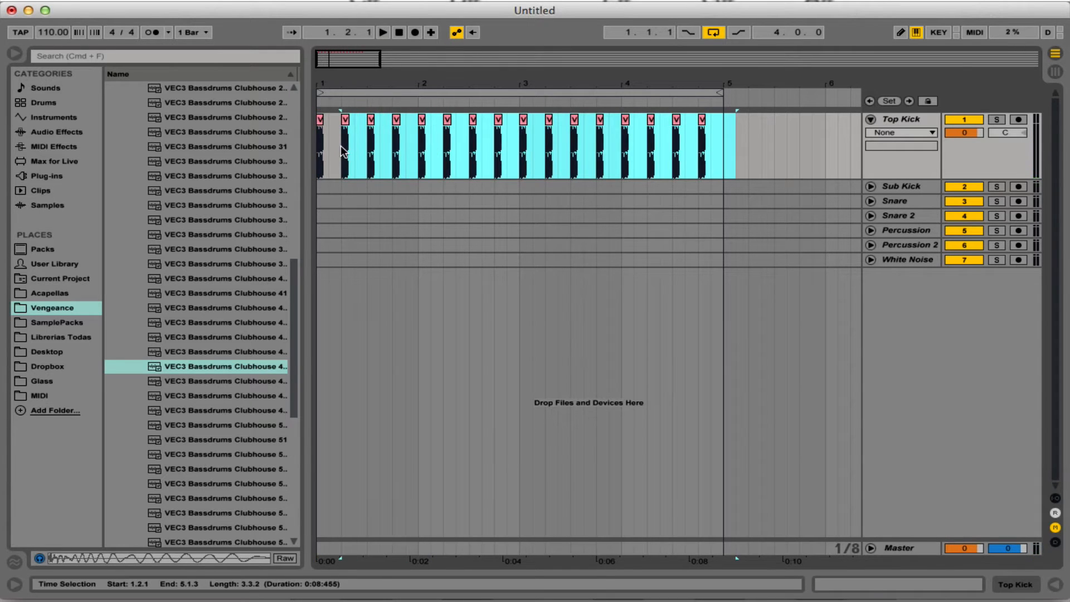
pyautogui.click(905, 133)
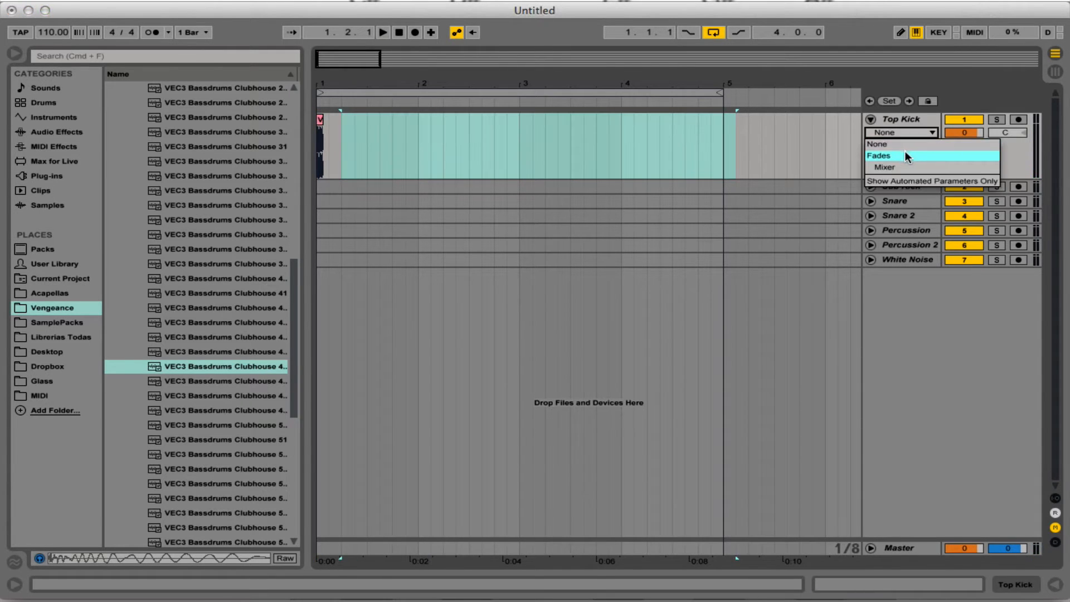
pyautogui.click(905, 150)
pyautogui.moveTo(320, 86); pyautogui.dragTo(319, 184)
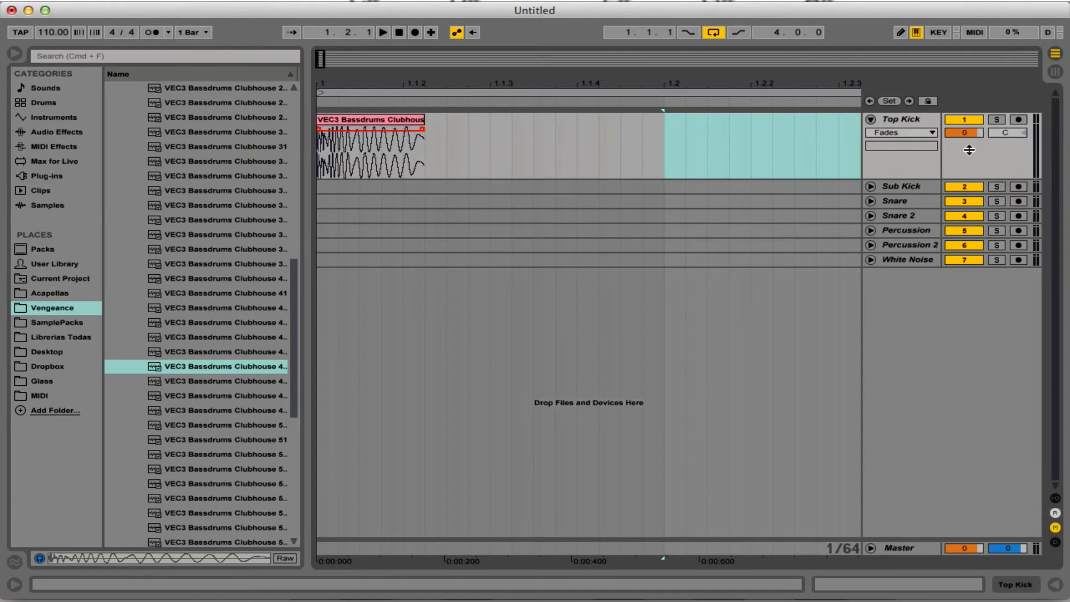
pyautogui.click(903, 136)
pyautogui.click(900, 155)
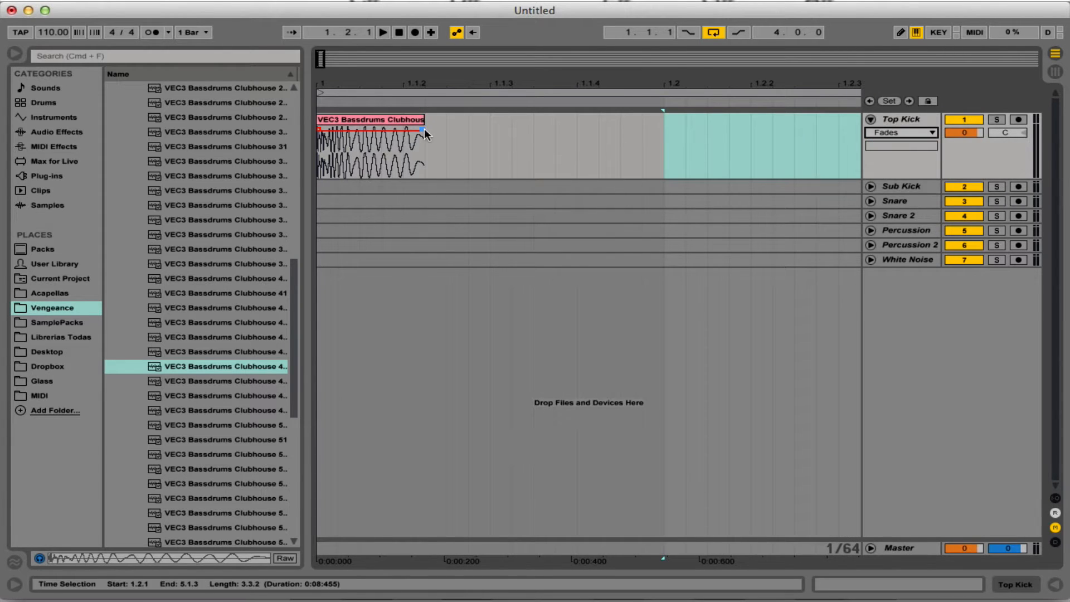
# Stretch a fade-out across the whole length of the remaining kick clip and listen to it.
pyautogui.moveTo(422, 130); pyautogui.dragTo(246, 116)
pyautogui.click(447, 146)
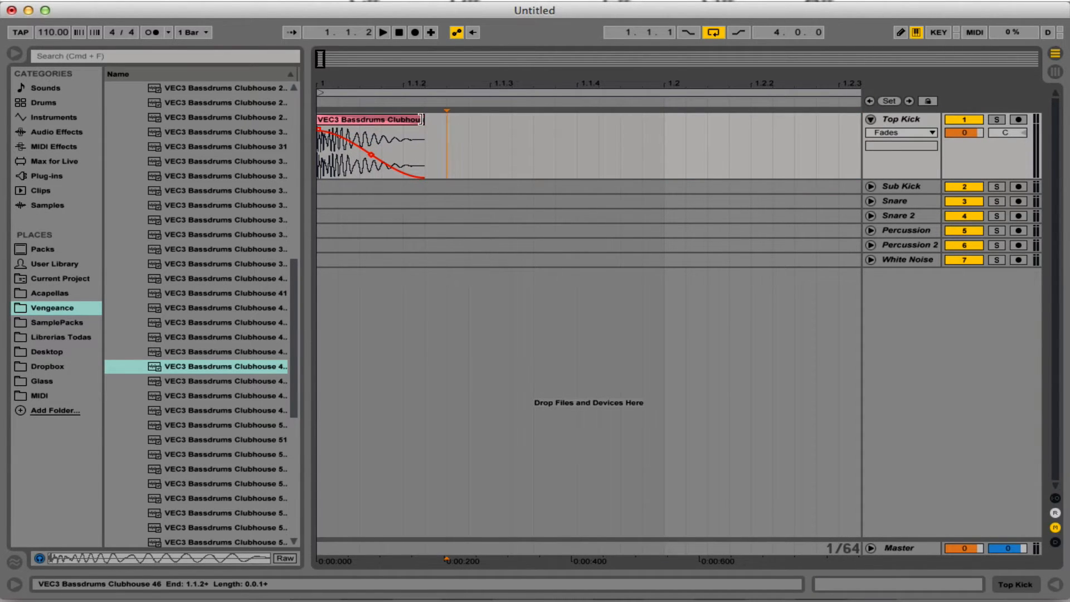
pyautogui.click(397, 34)
pyautogui.press('space')
pyautogui.press('space')
pyautogui.press('space')
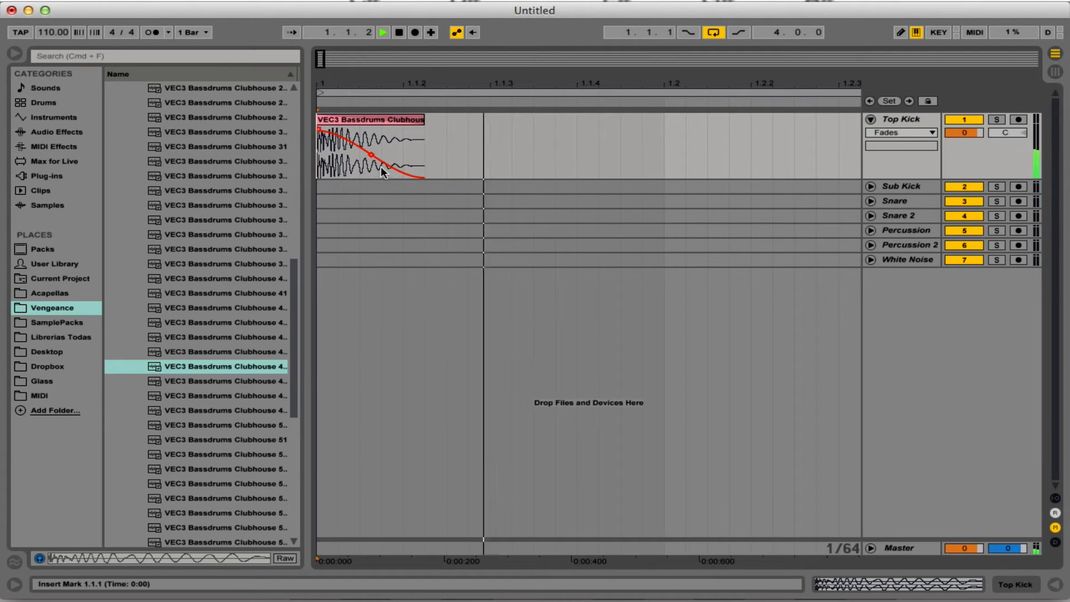
pyautogui.press('space')
# Bend the kick's fade-out curve slightly outward for a longer decay and audition it.
pyautogui.moveTo(370, 160); pyautogui.dragTo(379, 154)
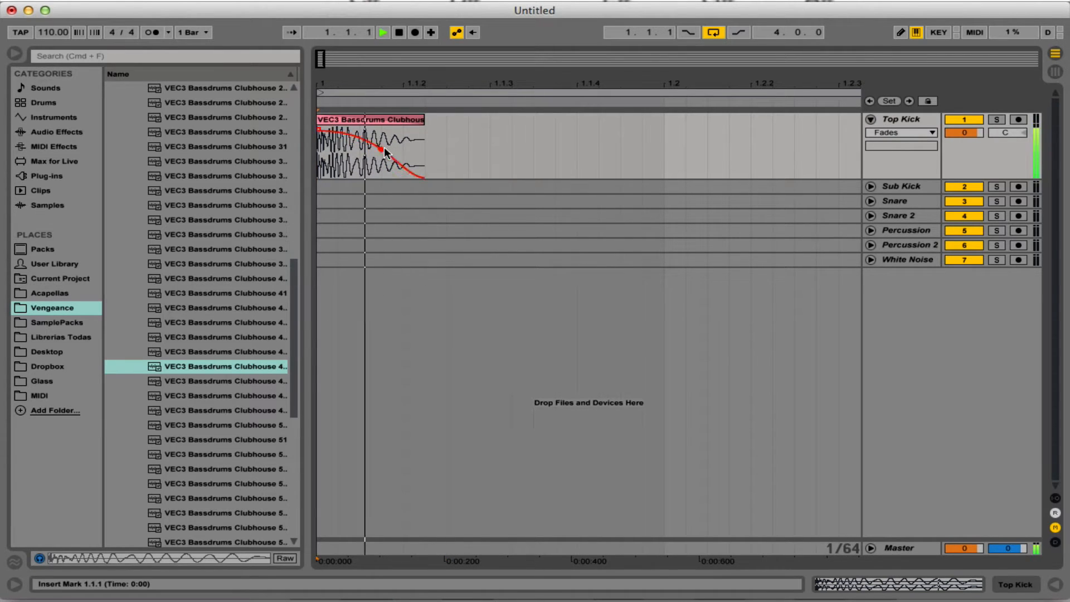
pyautogui.press('space')
pyautogui.press('space')
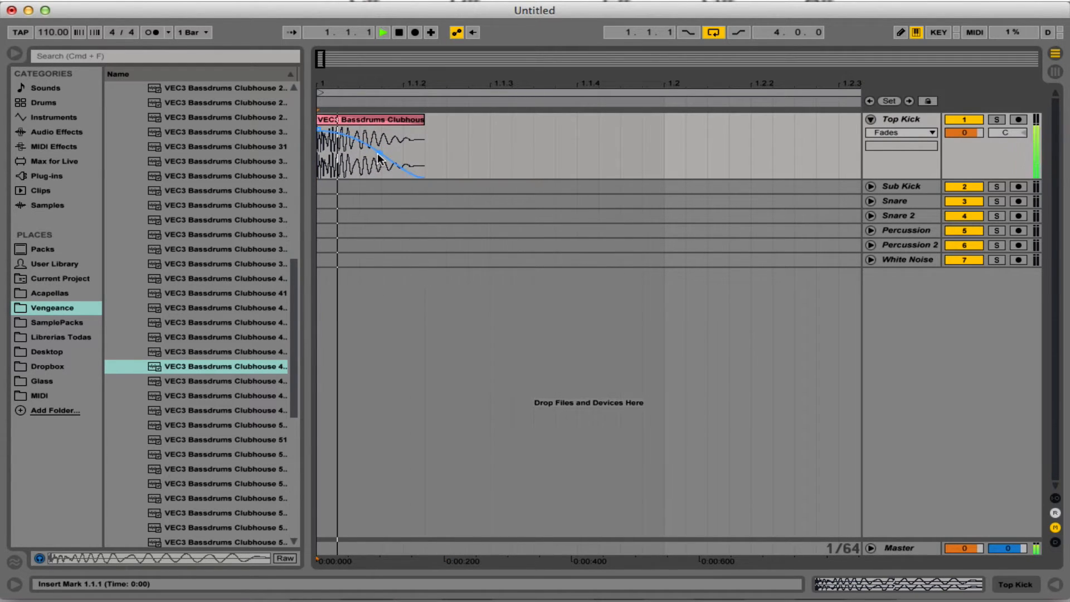
pyautogui.press('space')
# Duplicate the faded kick beat across two bars, and duplicate those two bars to fill the four-bar loop.
pyautogui.moveTo(665, 132); pyautogui.dragTo(272, 136)
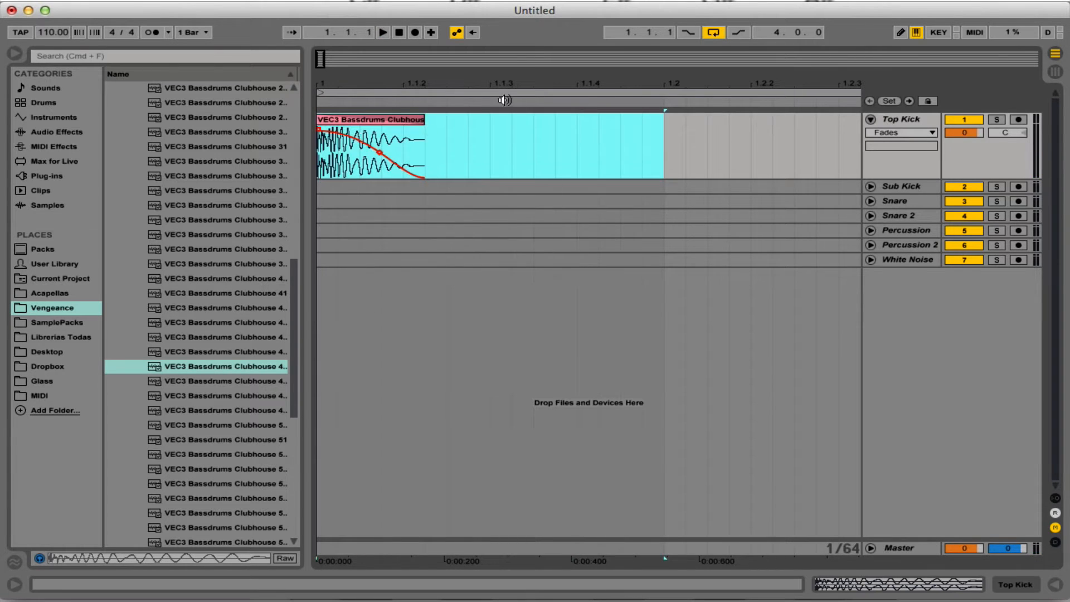
pyautogui.press('super+d')
pyautogui.press('super+d')
pyautogui.press('super+d')
pyautogui.press('super+d')
pyautogui.press('super+d')
pyautogui.press('super+d')
pyautogui.moveTo(523, 86); pyautogui.dragTo(454, 68)
pyautogui.press('super+d')
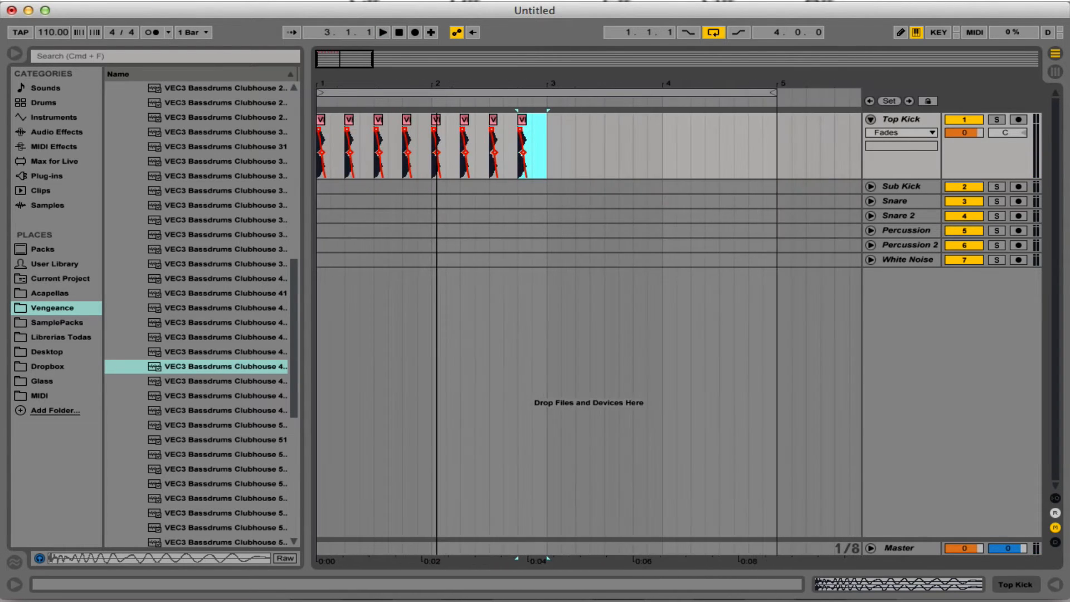
pyautogui.moveTo(552, 145); pyautogui.dragTo(231, 151)
pyautogui.press('super+d')
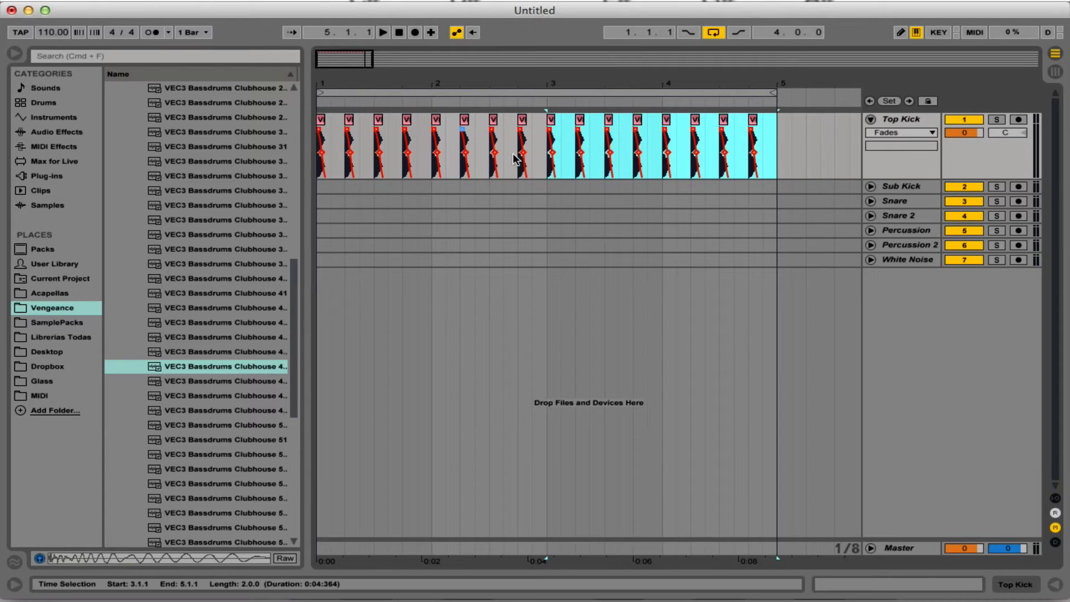
# Consolidate the four bars of kicks on the Top Kick track into a single clip.
pyautogui.moveTo(734, 88); pyautogui.dragTo(731, 75)
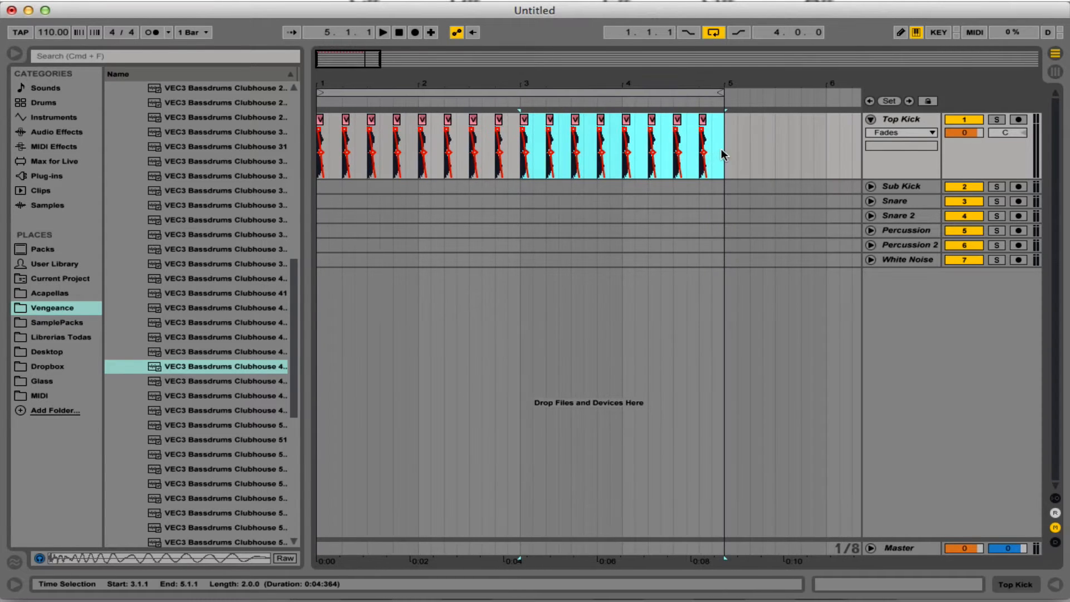
pyautogui.moveTo(723, 157); pyautogui.dragTo(273, 153)
pyautogui.press('super+j')
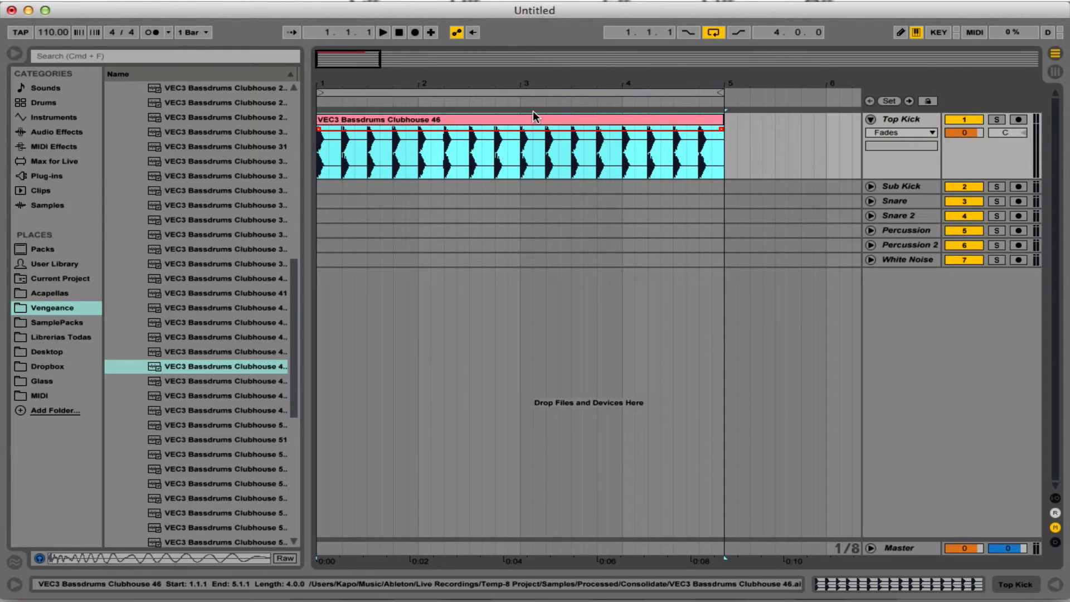
# Duplicate the Top Kick track, name the upper copy SideChain, deactivate it and fold it.
pyautogui.click(899, 123)
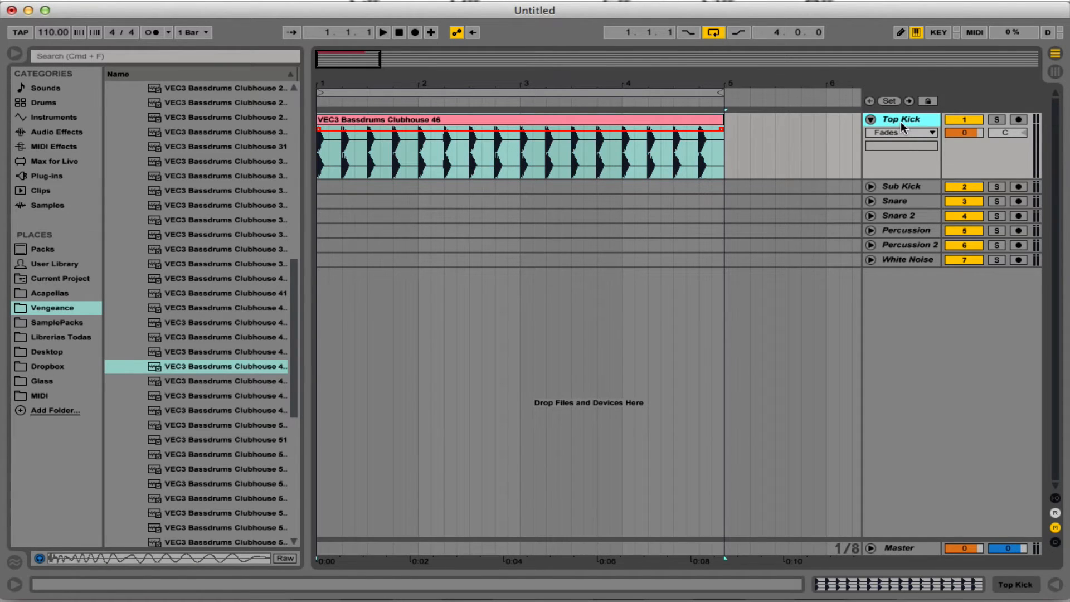
pyautogui.press('super+d')
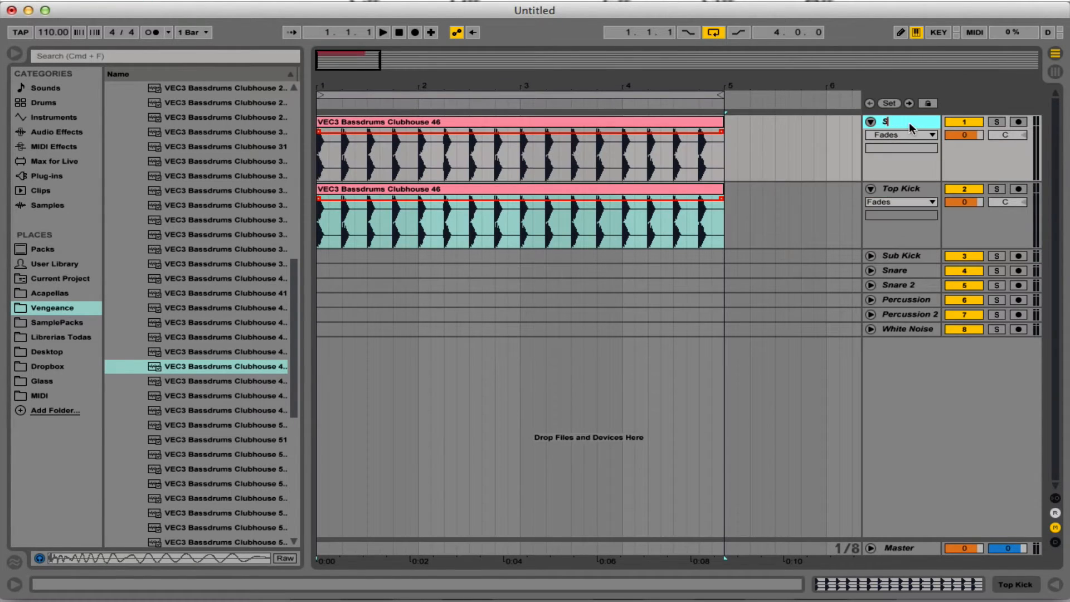
pyautogui.write('Chain')
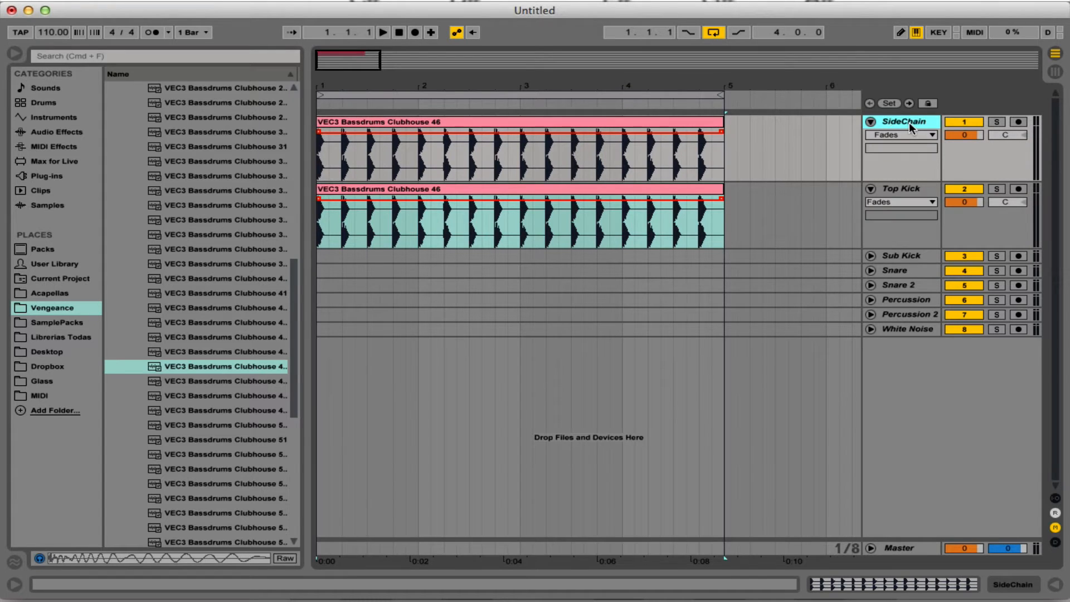
pyautogui.click(980, 122)
pyautogui.click(871, 122)
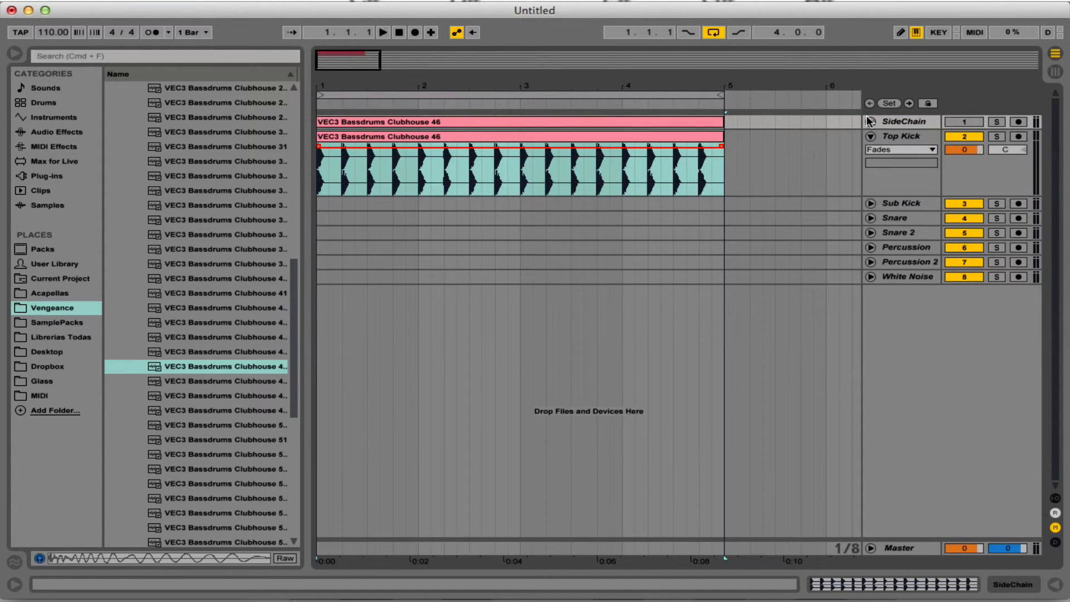
# Change the color of the clip on the SideChain track to black.
pyautogui.rightClick(683, 126)
pyautogui.click(851, 396)
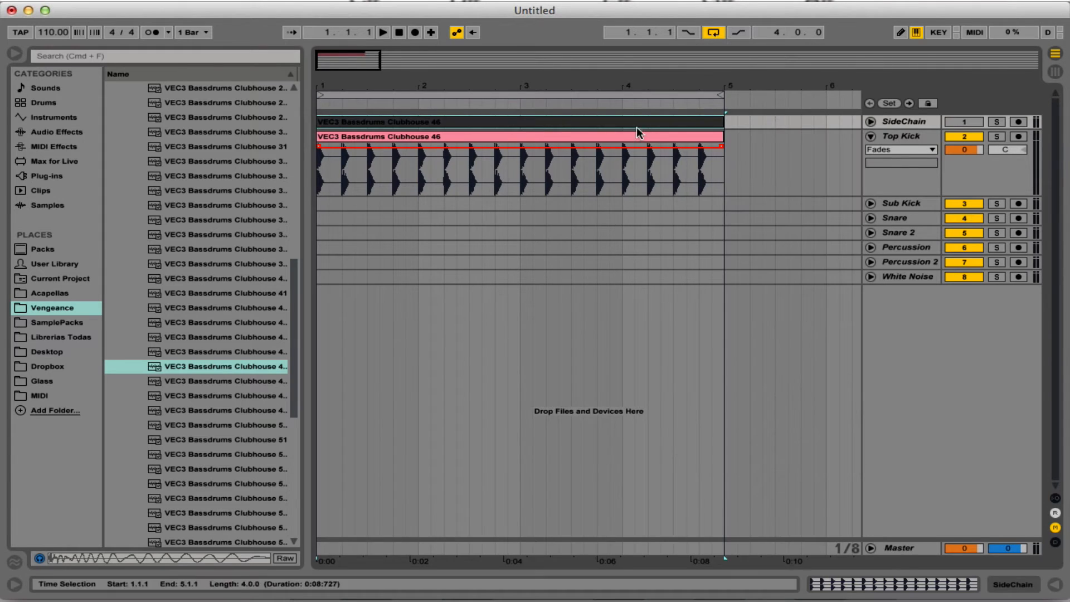
pyautogui.press('-')
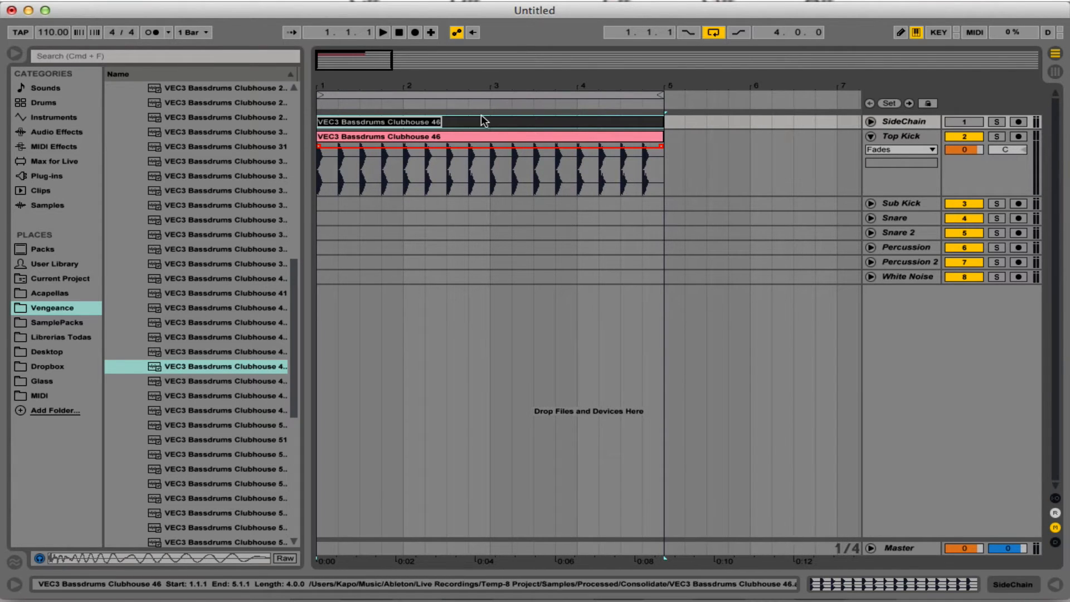
pyautogui.click(642, 274)
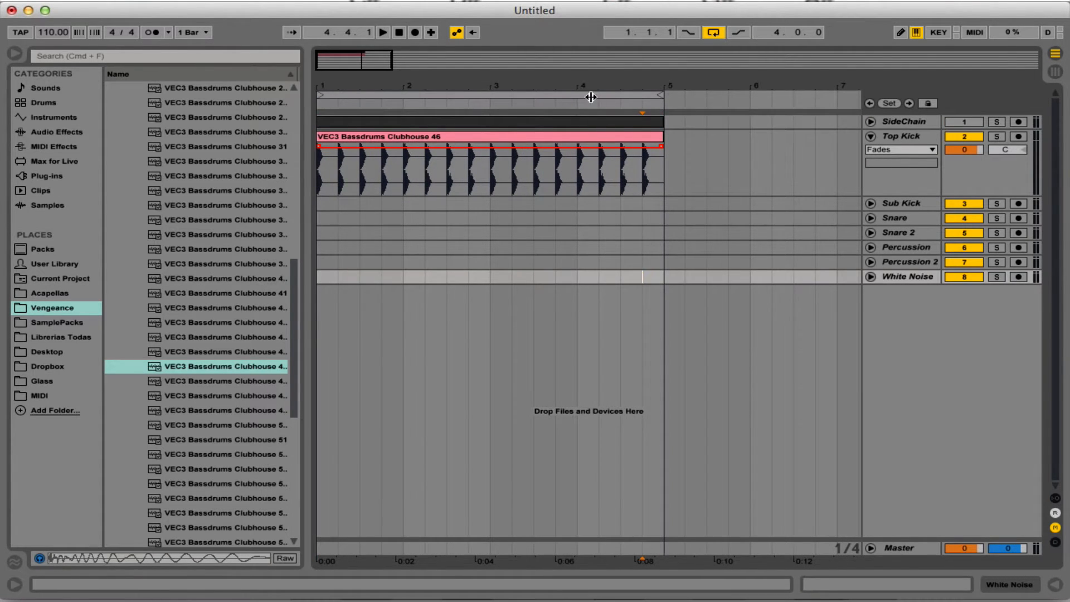
# Add a Compressor followed by an EQ Eight to the Top Kick track.
pyautogui.moveTo(590, 90); pyautogui.dragTo(591, 34)
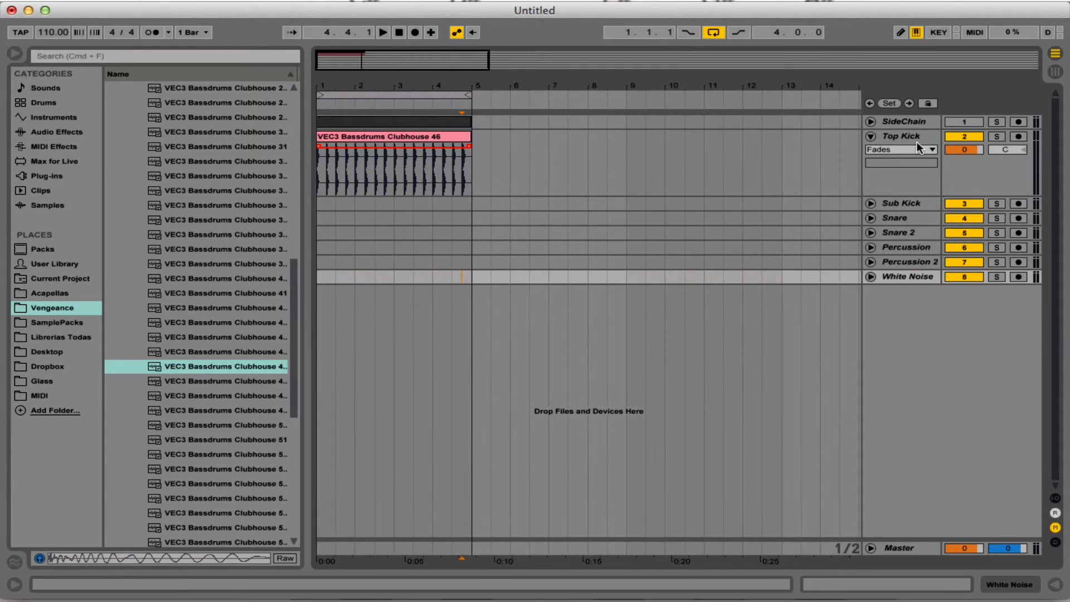
pyautogui.doubleClick(918, 143)
pyautogui.click(72, 133)
pyautogui.click(148, 177)
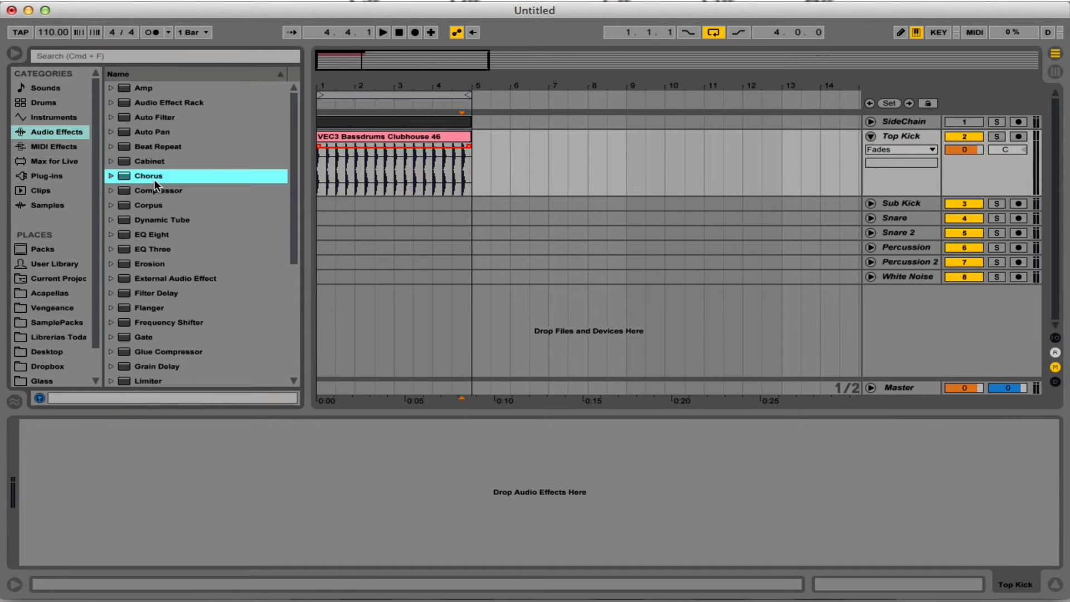
pyautogui.doubleClick(159, 188)
pyautogui.doubleClick(166, 234)
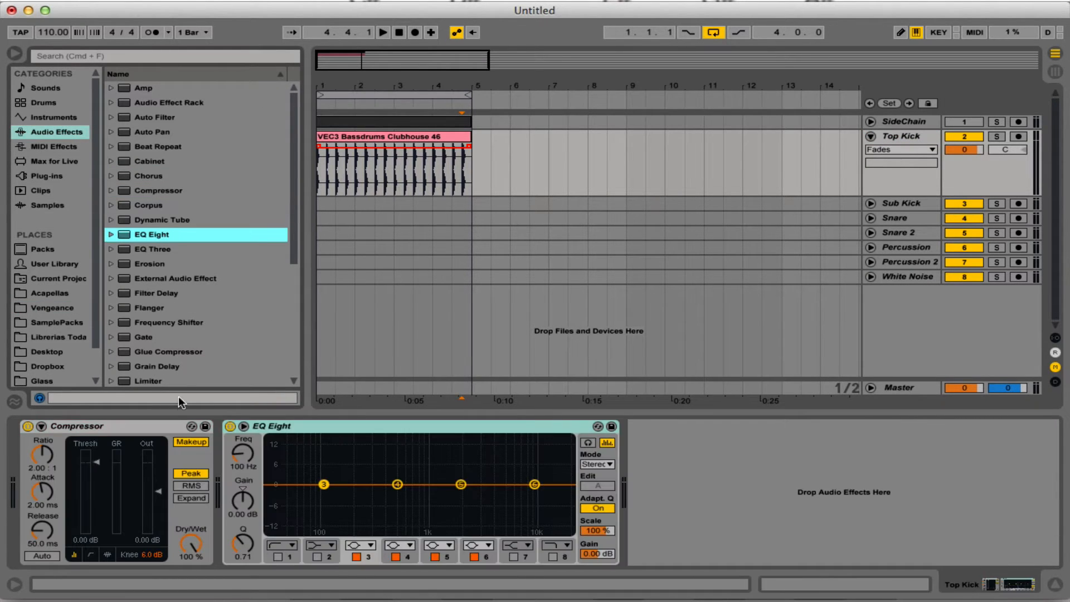
# Set the Compressor to about -2.81 dB threshold, 2.38:1 ratio and 10.4 ms attack while auditioning the kick.
pyautogui.press('space')
pyautogui.press('space')
pyautogui.moveTo(97, 462); pyautogui.dragTo(42, 449)
pyautogui.press('space')
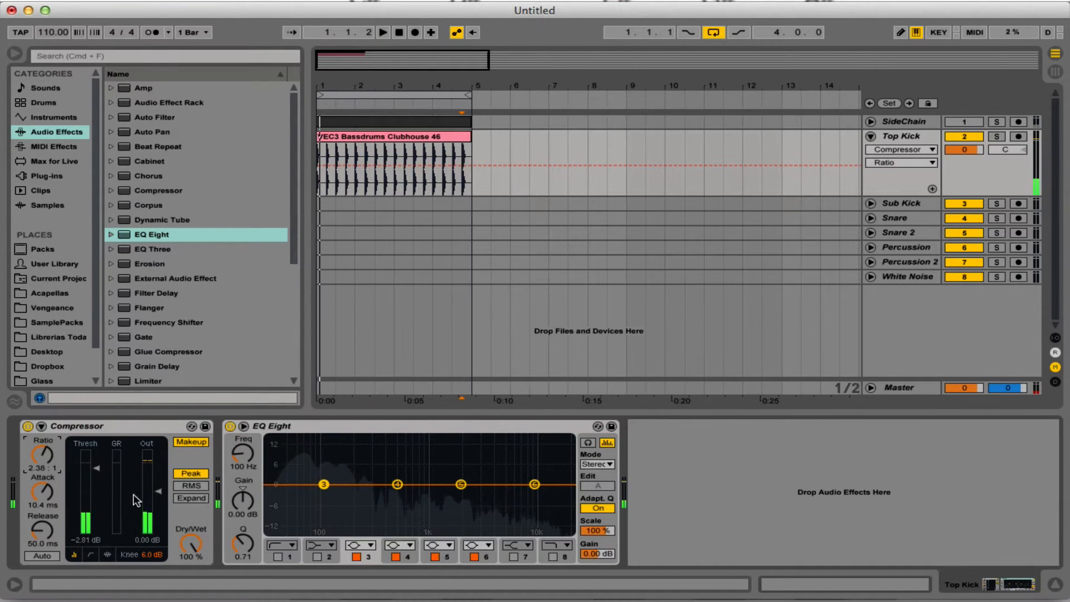
# Turn EQ Eight band 3 into a low-cut filter at about 76.2 Hz and listen to the kick.
pyautogui.moveTo(323, 485); pyautogui.dragTo(297, 484)
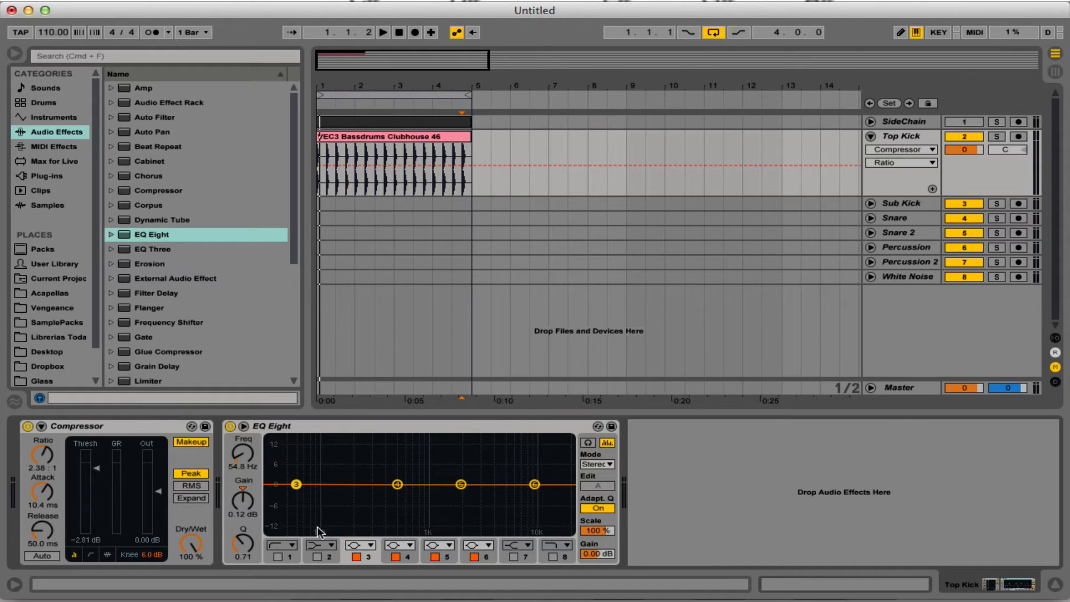
pyautogui.click(354, 545)
pyautogui.click(354, 453)
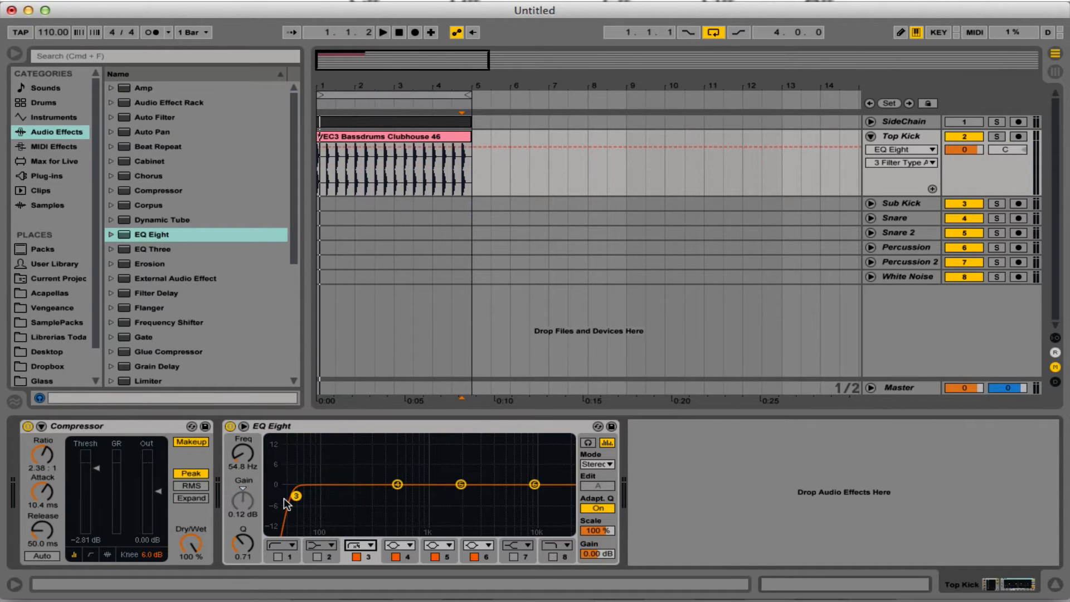
pyautogui.moveTo(297, 496); pyautogui.dragTo(311, 497)
pyautogui.press('space')
# Raise the Q of the low-cut band to about 0.96 and audition it.
pyautogui.press('space')
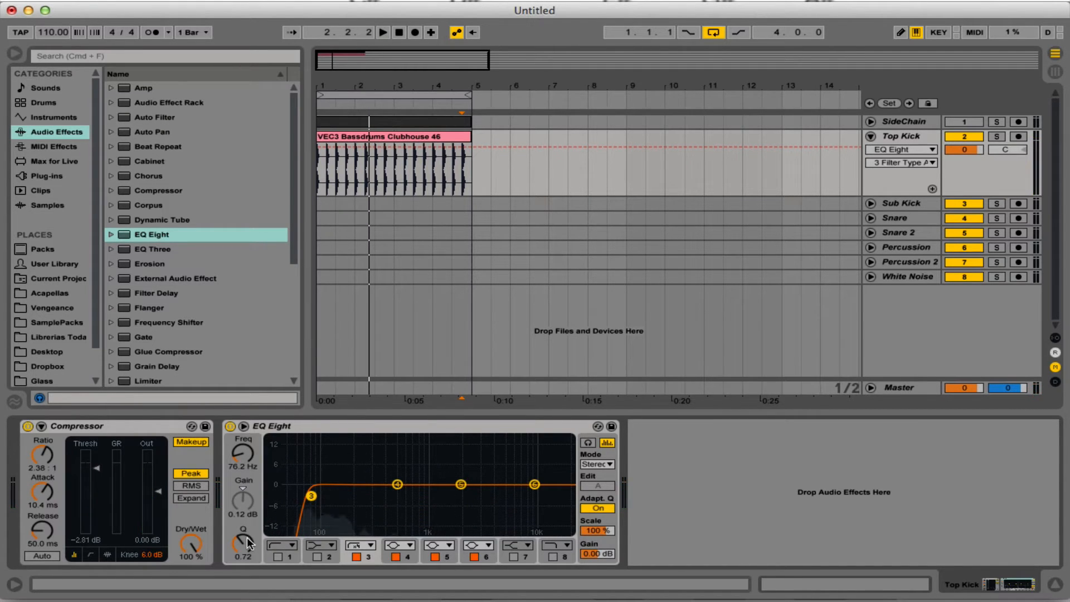
pyautogui.moveTo(243, 544); pyautogui.dragTo(242, 535)
pyautogui.press('space')
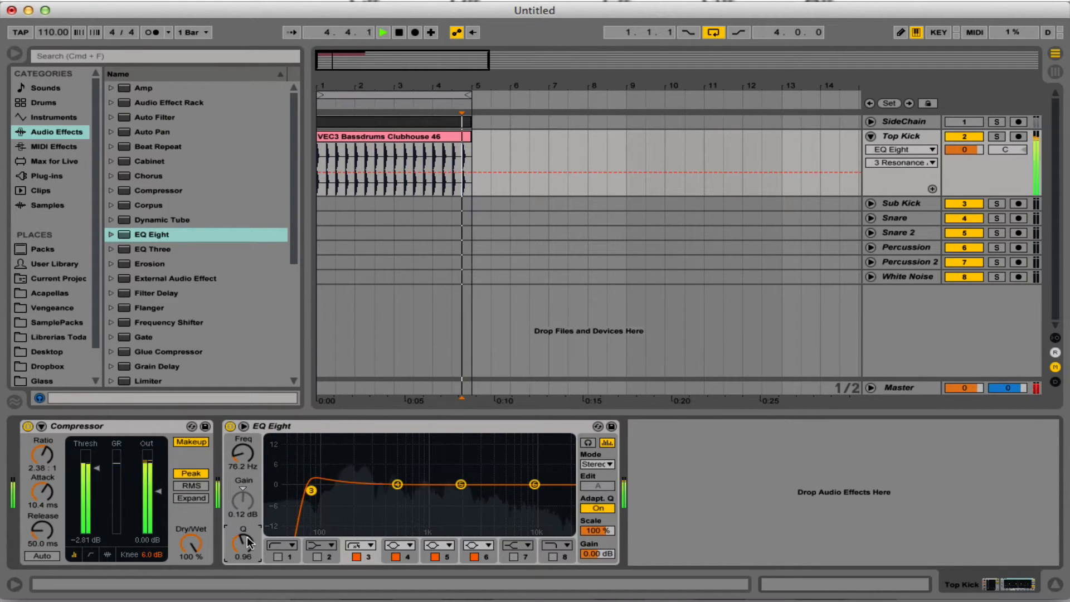
pyautogui.press('space')
# Move EQ band 4 to about 200 Hz, cut it by about 5.58 dB, and slightly raise the low-cut band's resonance.
pyautogui.click(397, 485)
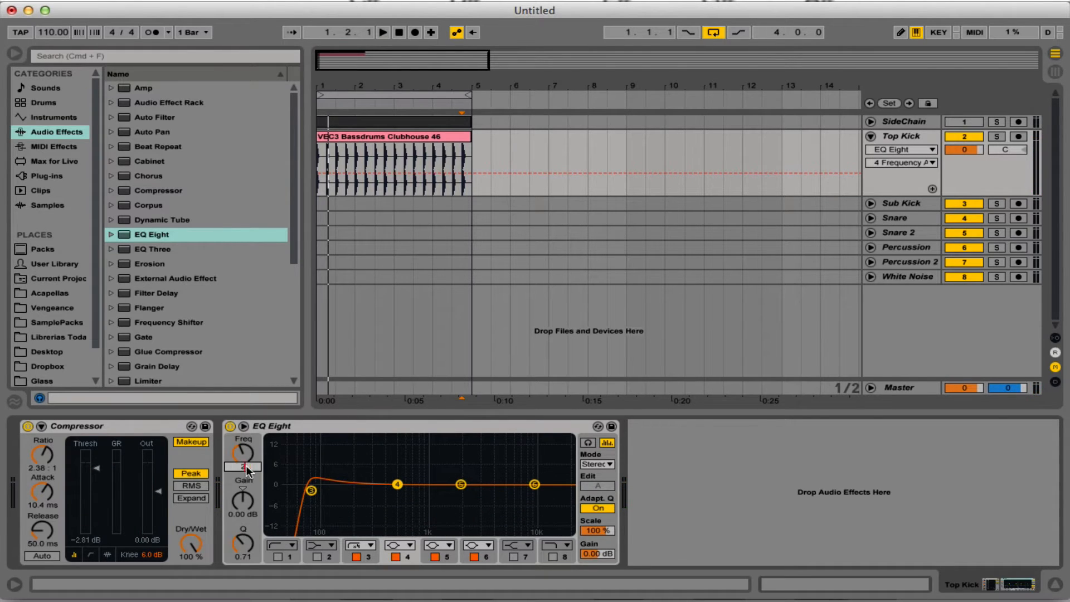
pyautogui.press('Return')
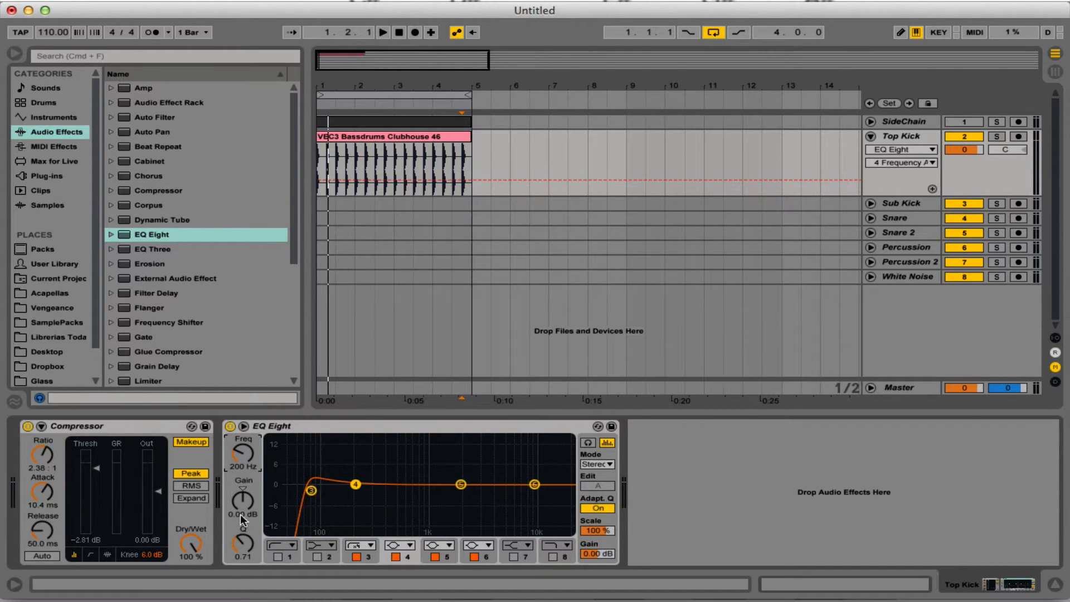
pyautogui.moveTo(242, 521); pyautogui.dragTo(242, 529)
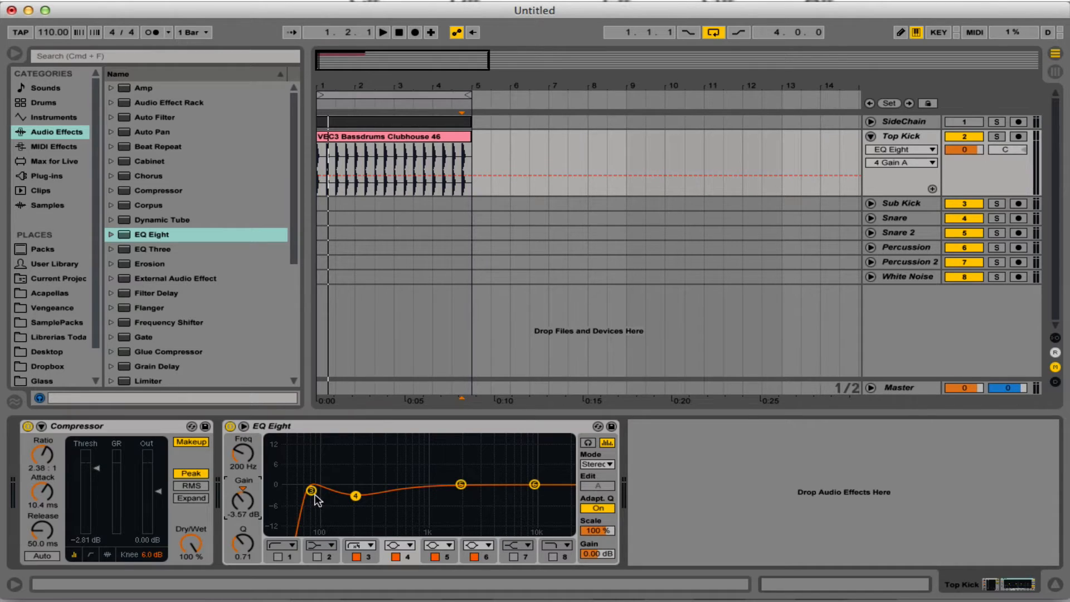
pyautogui.moveTo(313, 493); pyautogui.dragTo(356, 503)
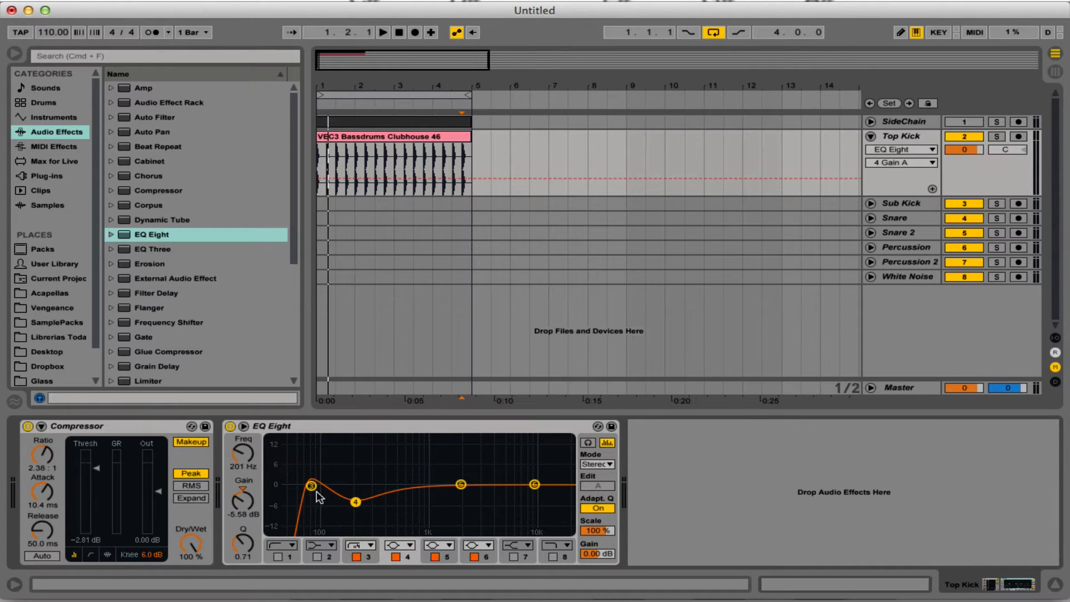
pyautogui.click(313, 486)
# Boost EQ band 5 by about 2.11 dB at 5.69 kHz with a Q of 1.19 and audition the kick.
pyautogui.moveTo(462, 484); pyautogui.dragTo(503, 481)
pyautogui.click(243, 543)
pyautogui.moveTo(242, 544); pyautogui.dragTo(242, 528)
pyautogui.press('space')
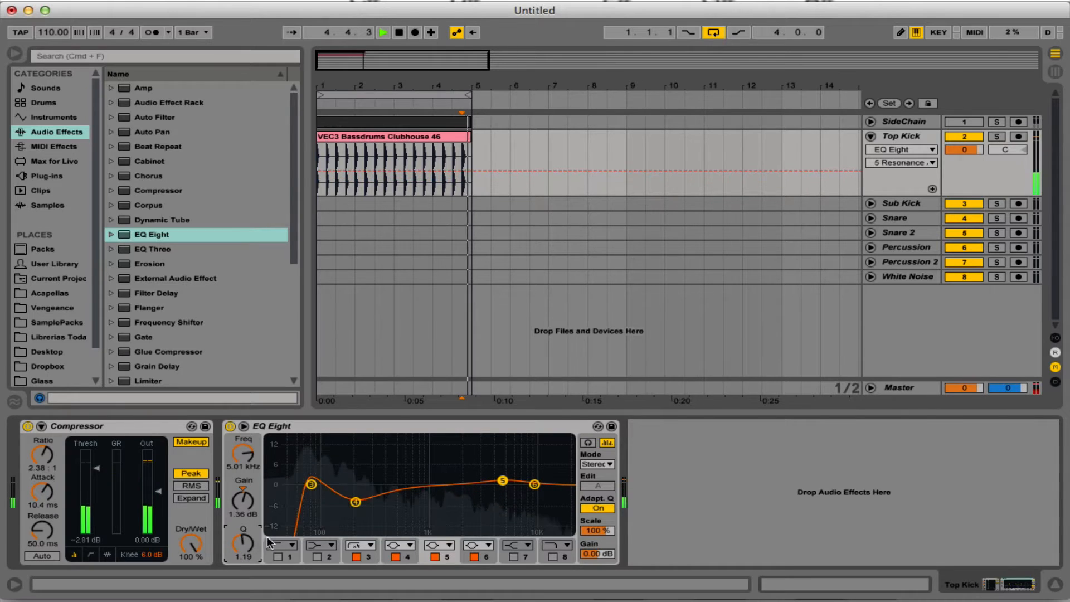
pyautogui.moveTo(503, 480); pyautogui.dragTo(509, 477)
pyautogui.press('space')
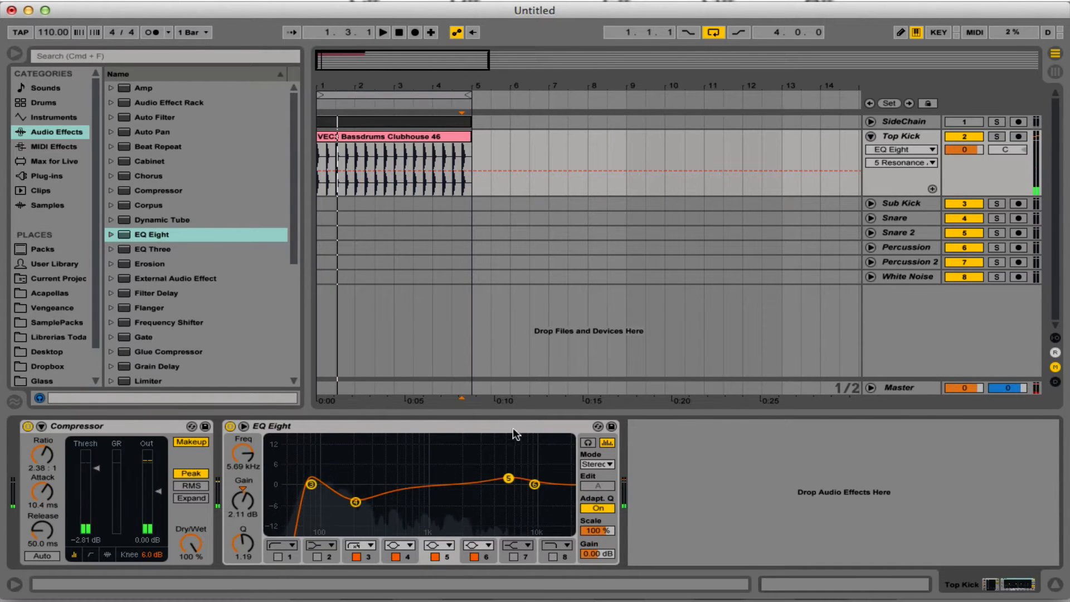
# Fold the Top Kick track, unfold the Sub Kick track and show its device chain.
pyautogui.click(513, 411)
pyautogui.moveTo(322, 82); pyautogui.dragTo(322, 111)
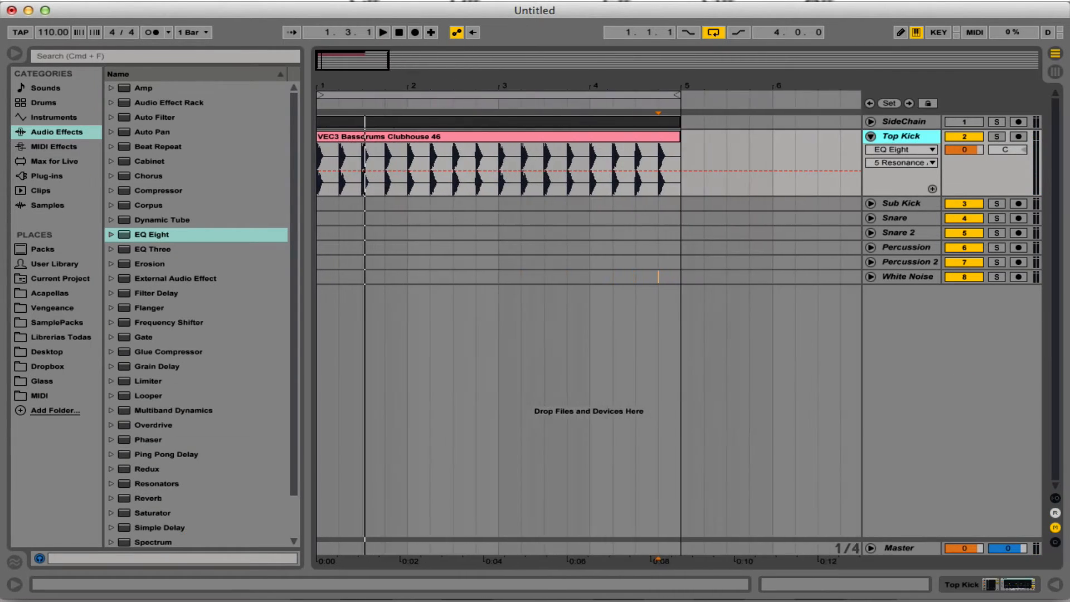
pyautogui.click(870, 136)
pyautogui.moveTo(676, 82); pyautogui.dragTo(676, 37)
pyautogui.click(870, 151)
pyautogui.doubleClick(895, 155)
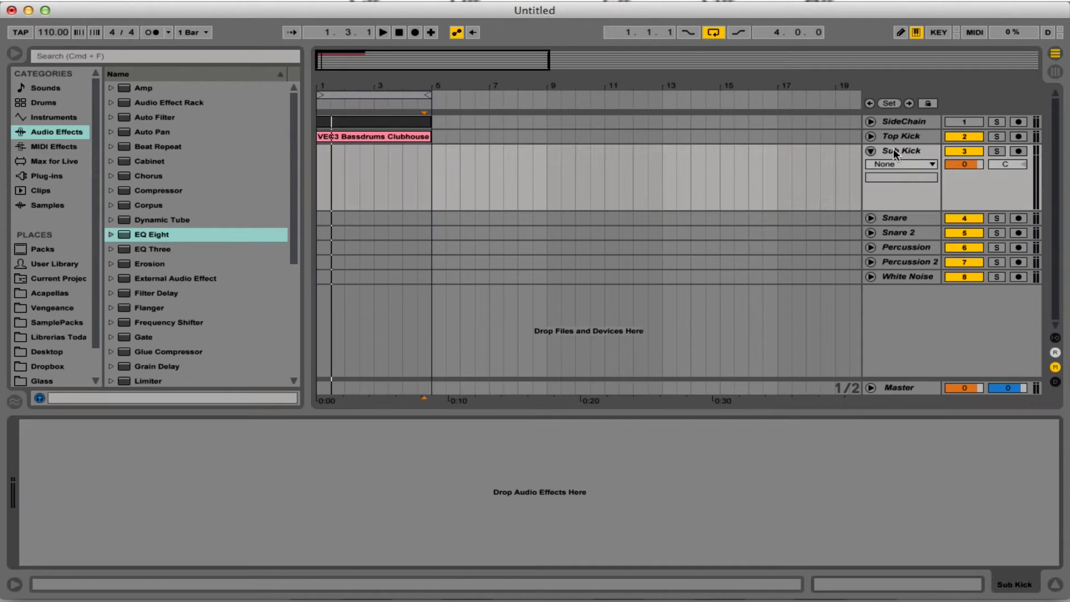
# Search the SamplePacks folder for 808 and open the Vintage Drum Samples 24bit folder down to its TR-808 samples.
pyautogui.scroll(-2, 64, 265)
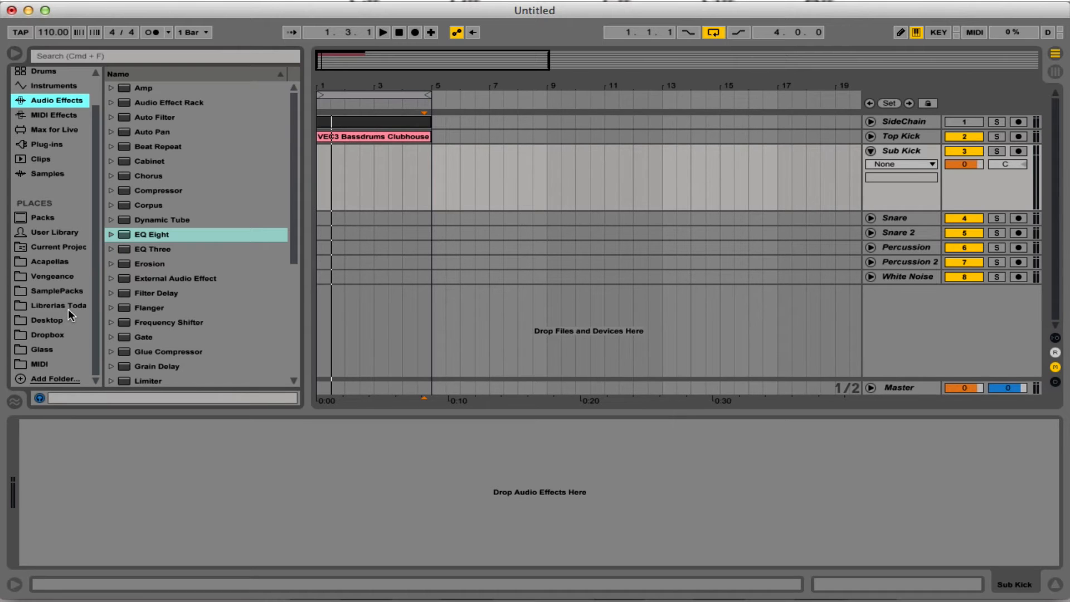
pyautogui.click(56, 290)
pyautogui.click(164, 56)
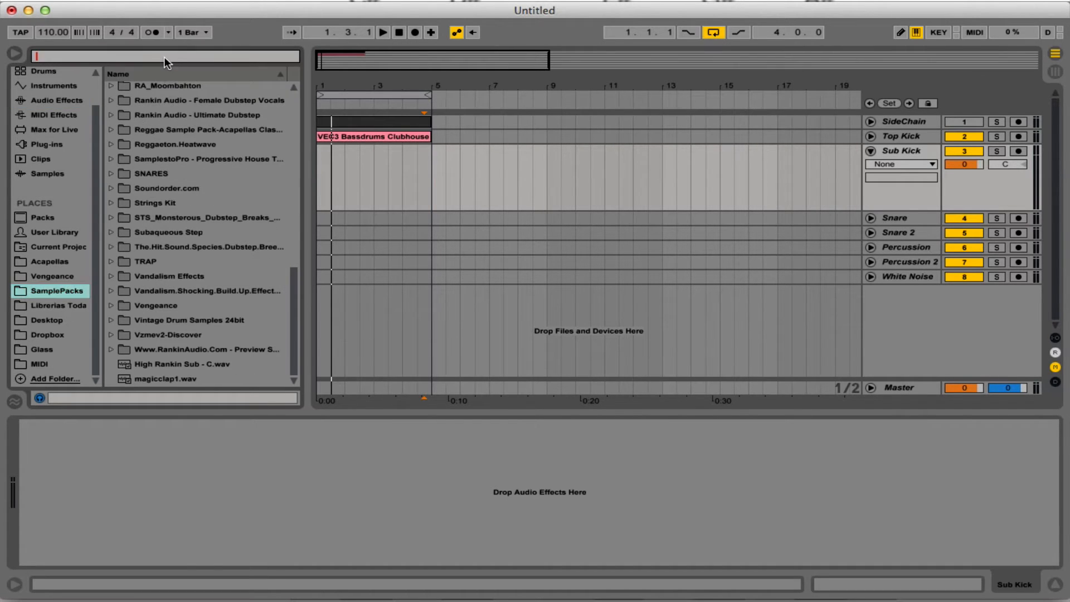
pyautogui.write('808')
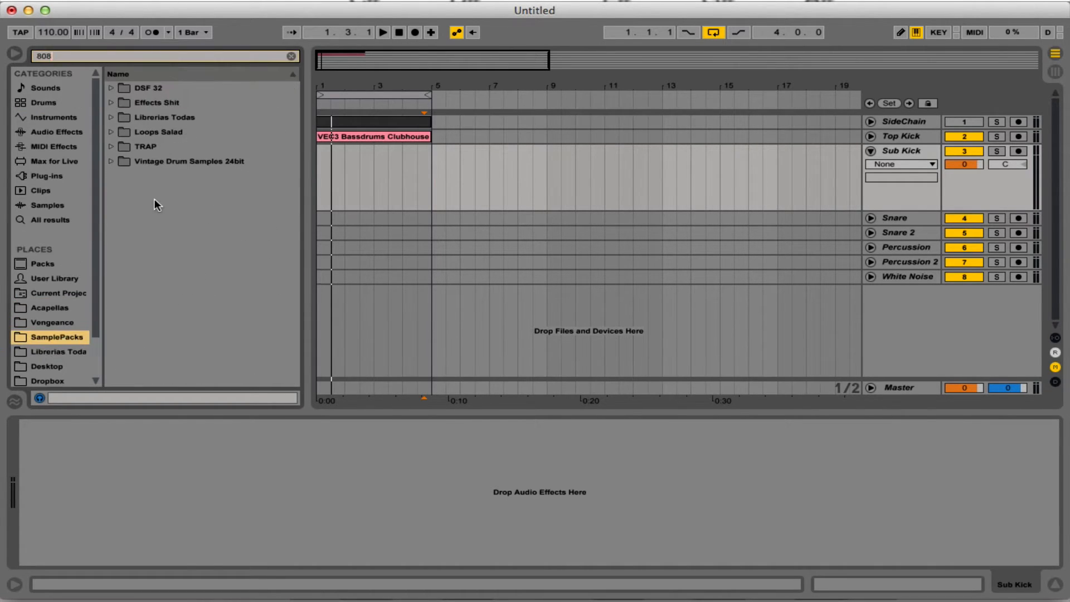
pyautogui.click(187, 162)
pyautogui.doubleClick(186, 163)
pyautogui.doubleClick(184, 192)
# Audition the TR-808 kick samples to find a sub kick that suits the top kick.
pyautogui.scroll(-10, 212, 217)
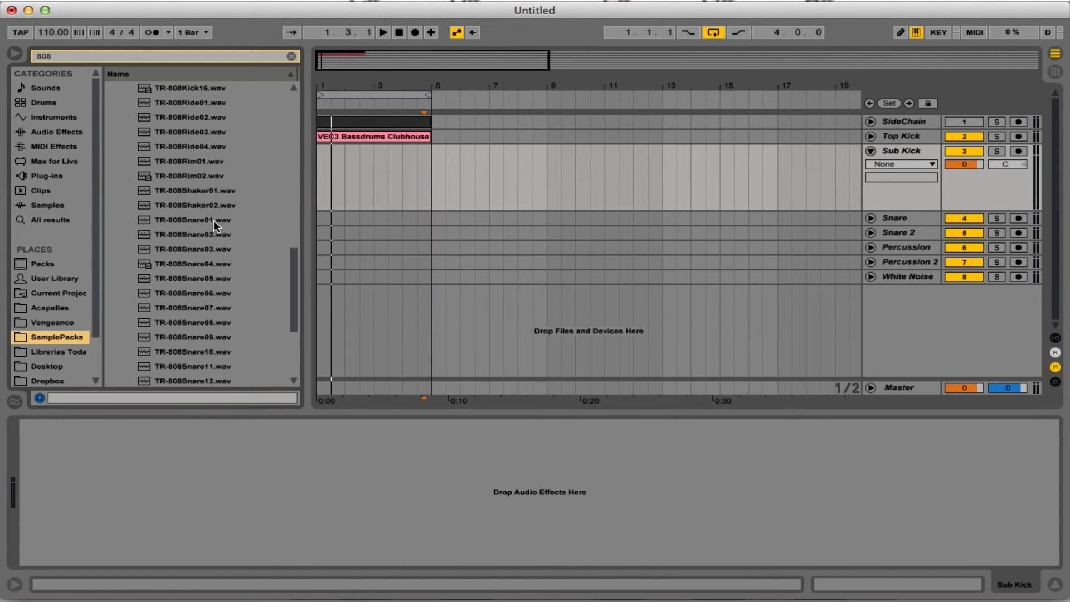
pyautogui.scroll(10, 215, 218)
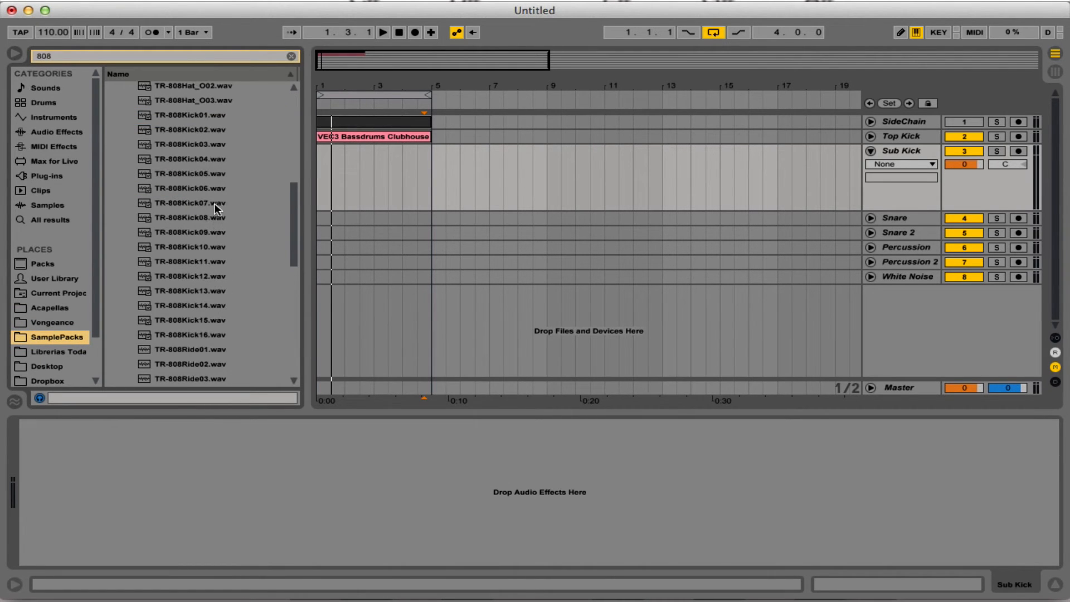
pyautogui.click(220, 234)
pyautogui.press('Down')
pyautogui.press('Down')
pyautogui.press('Down')
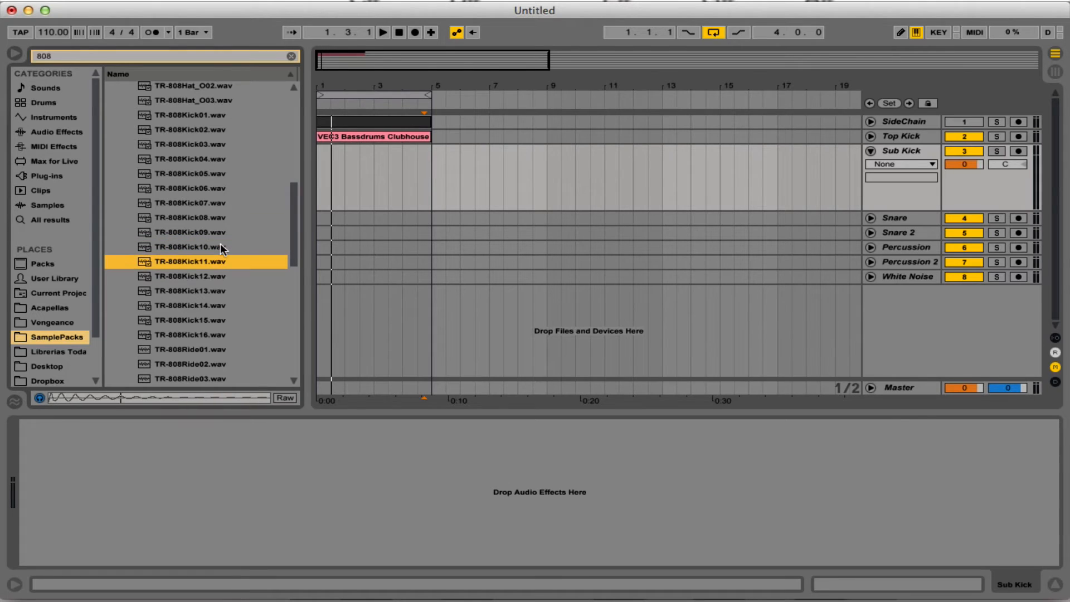
pyautogui.scroll(-3, 220, 245)
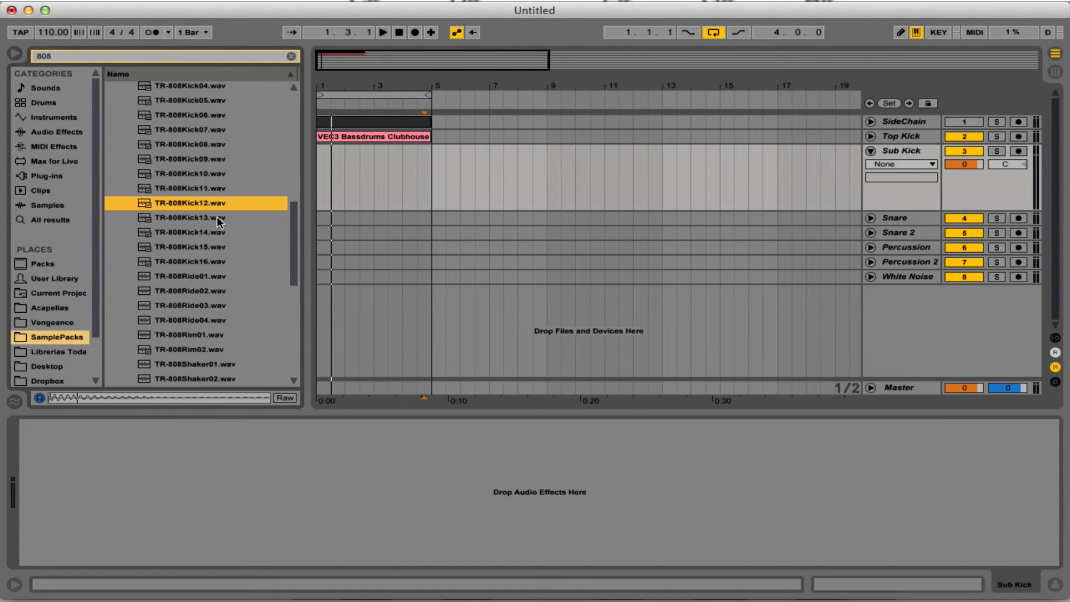
pyautogui.click(216, 234)
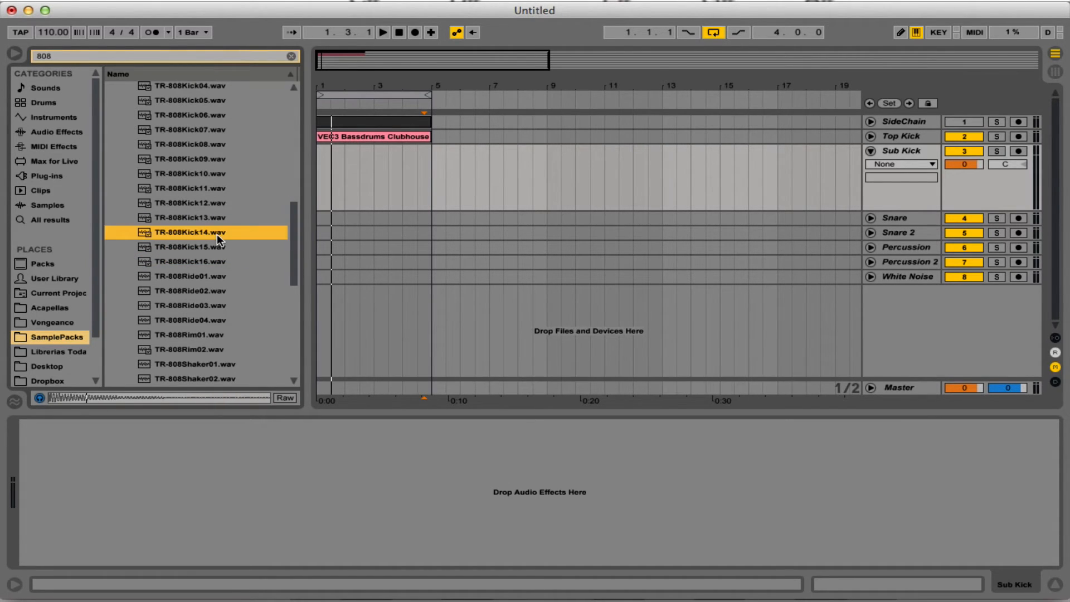
pyautogui.click(211, 245)
pyautogui.click(212, 257)
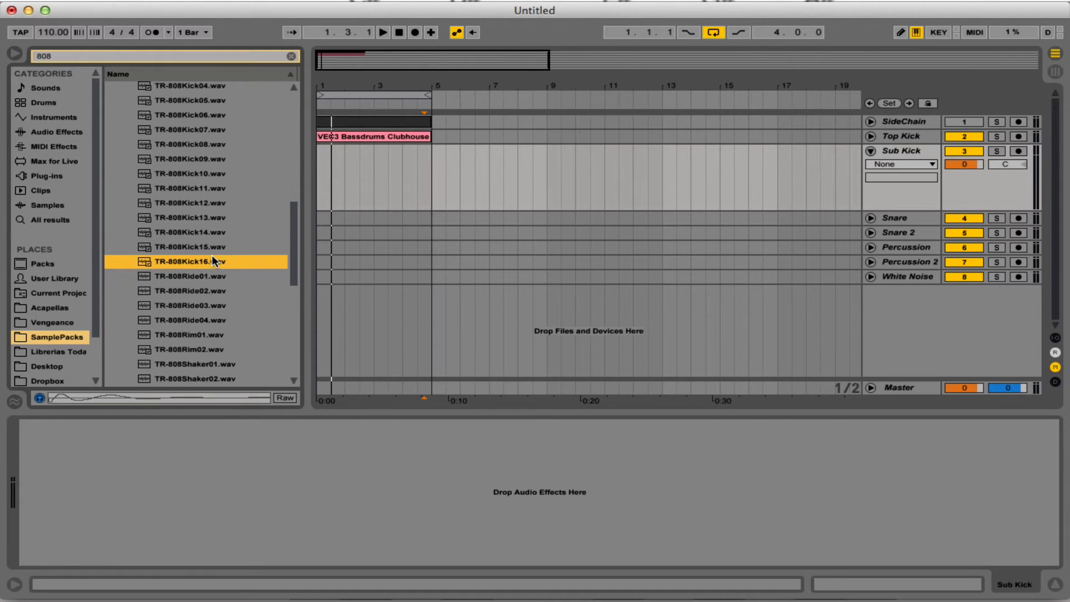
pyautogui.scroll(5, 202, 167)
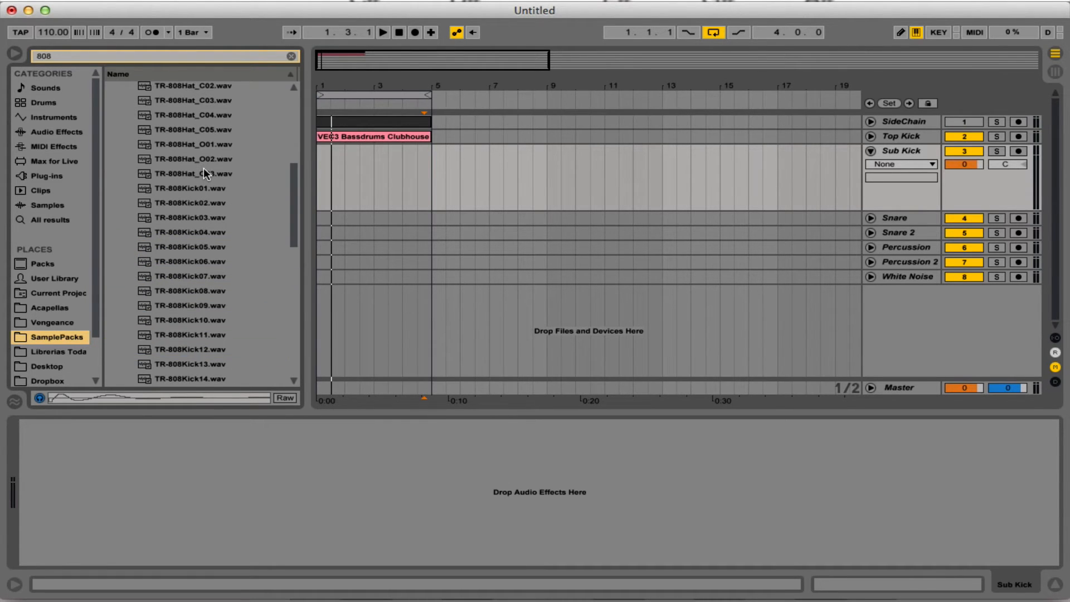
pyautogui.click(222, 203)
pyautogui.click(207, 219)
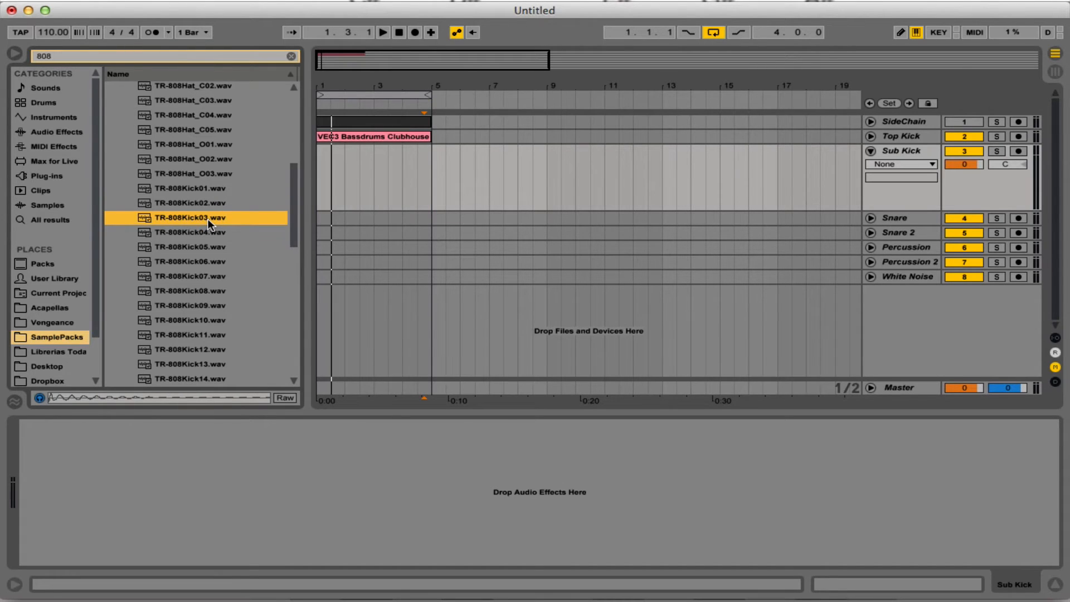
# Place the TR-808Kick04.wav sample at the very start of the Sub Kick track.
pyautogui.press('Down')
pyautogui.moveTo(205, 230); pyautogui.dragTo(317, 189)
pyautogui.moveTo(320, 86); pyautogui.dragTo(320, 144)
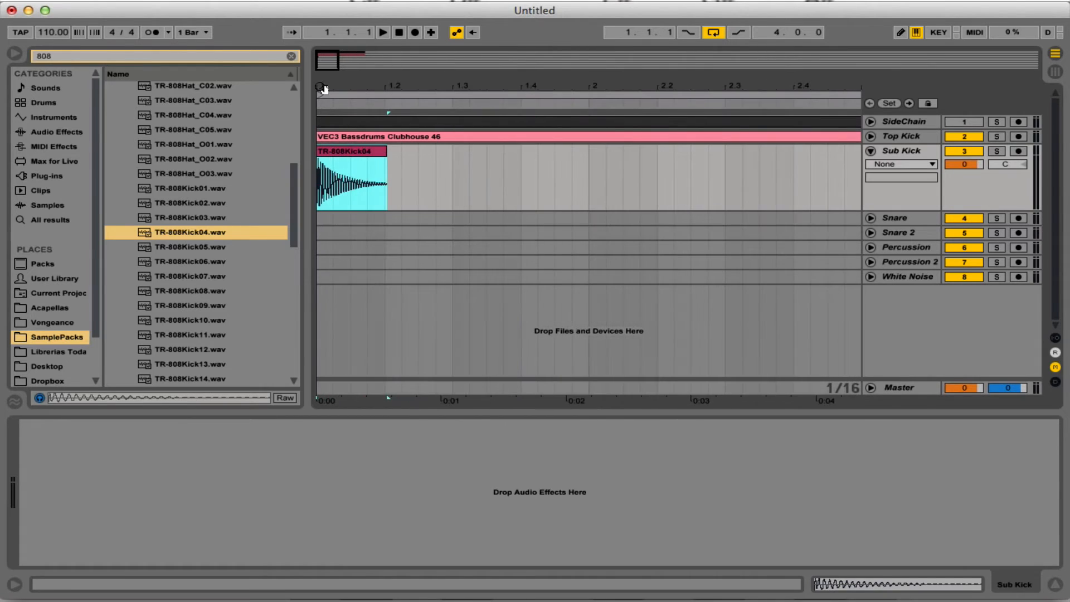
# Duplicate the TR-808Kick04 clip on every beat of the Sub Kick track until it fills all four bars.
pyautogui.moveTo(381, 173); pyautogui.dragTo(296, 173)
pyautogui.press('super+d')
pyautogui.press('super+d')
pyautogui.press('super+d')
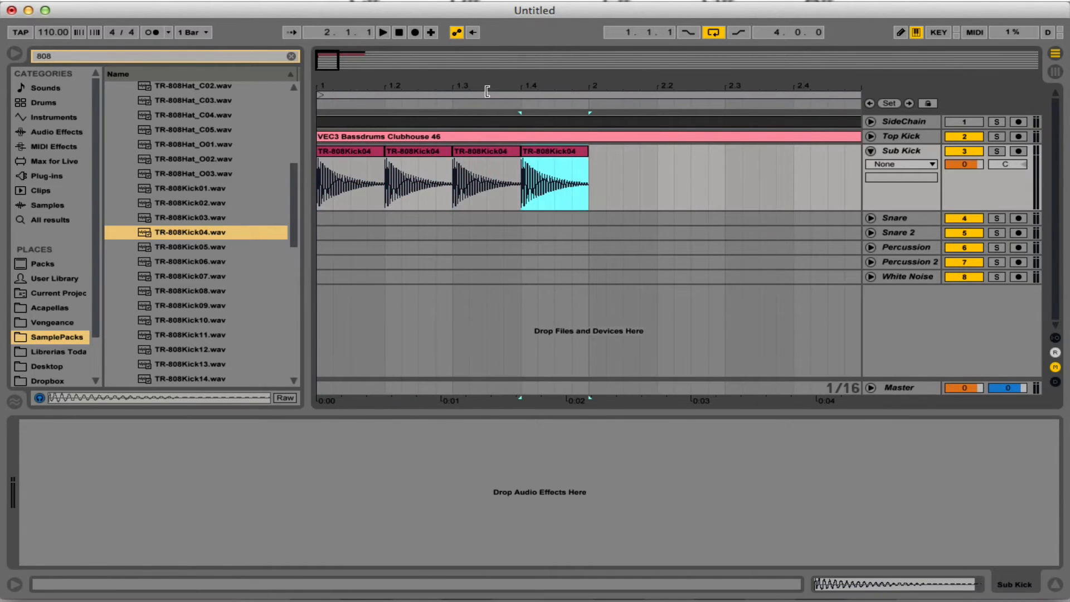
pyautogui.press('super+d')
pyautogui.moveTo(487, 91); pyautogui.dragTo(487, 45)
pyautogui.press('super+d')
pyautogui.press('super+d')
pyautogui.press('super+d')
pyautogui.press('super+d')
pyautogui.press('super+d')
pyautogui.press('super+d')
pyautogui.press('super+d')
pyautogui.press('super+d')
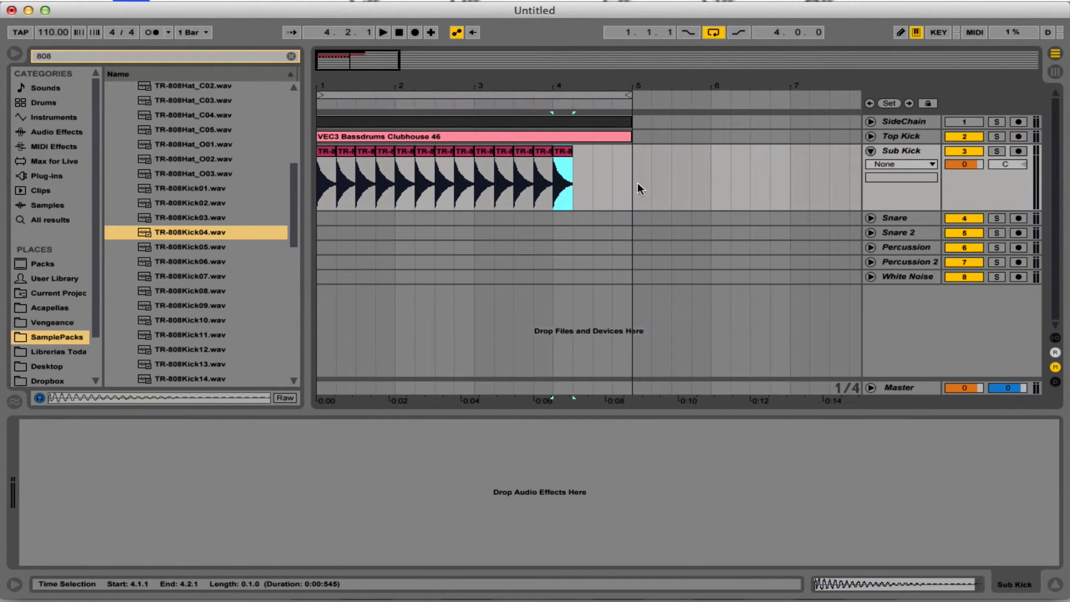
pyautogui.press('super+d')
pyautogui.press('super+d')
pyautogui.press('super+d')
pyautogui.click(647, 186)
# Solo the Sub Kick track and play the kick pattern from the start of the loop.
pyautogui.click(997, 151)
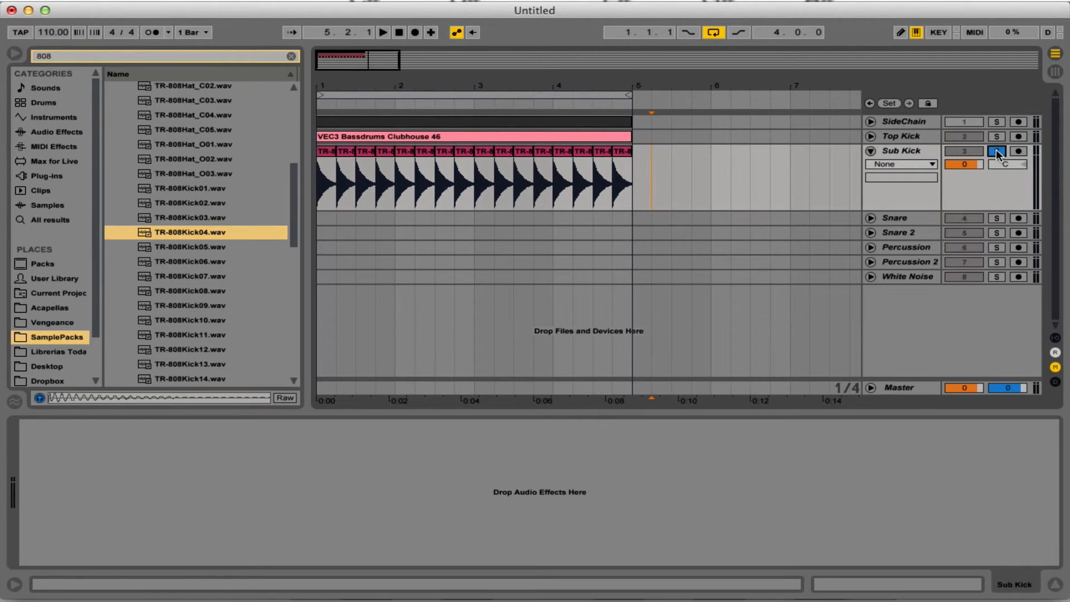
pyautogui.press('space')
pyautogui.press('space')
pyautogui.click(399, 32)
pyautogui.press('space')
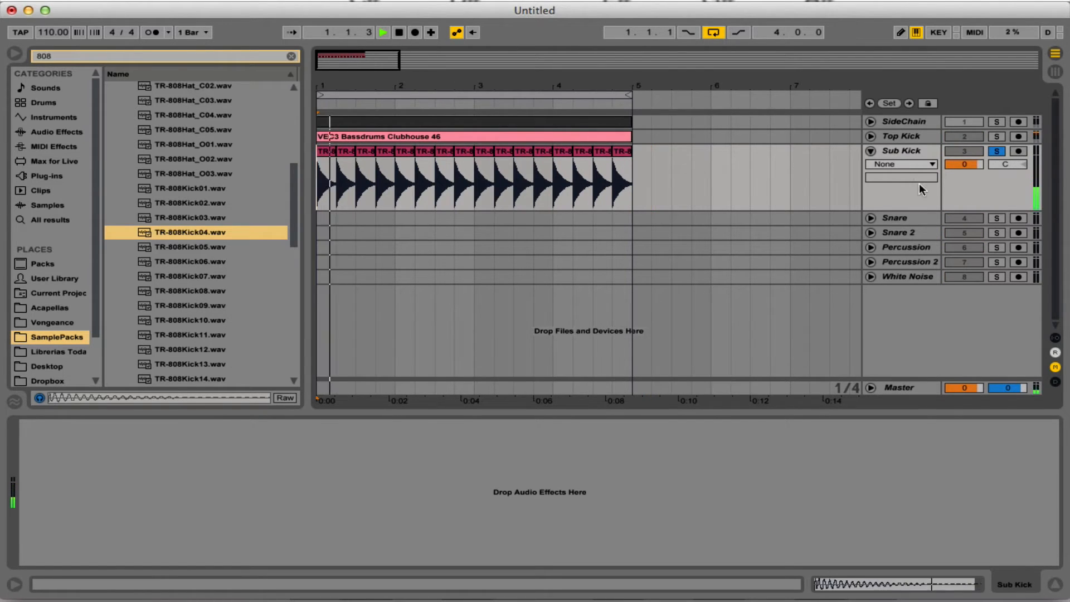
pyautogui.press('space')
# Clear the browser search and load the EQ Eight preset Sub.adv from the audio effects onto the Sub Kick track.
pyautogui.click(38, 119)
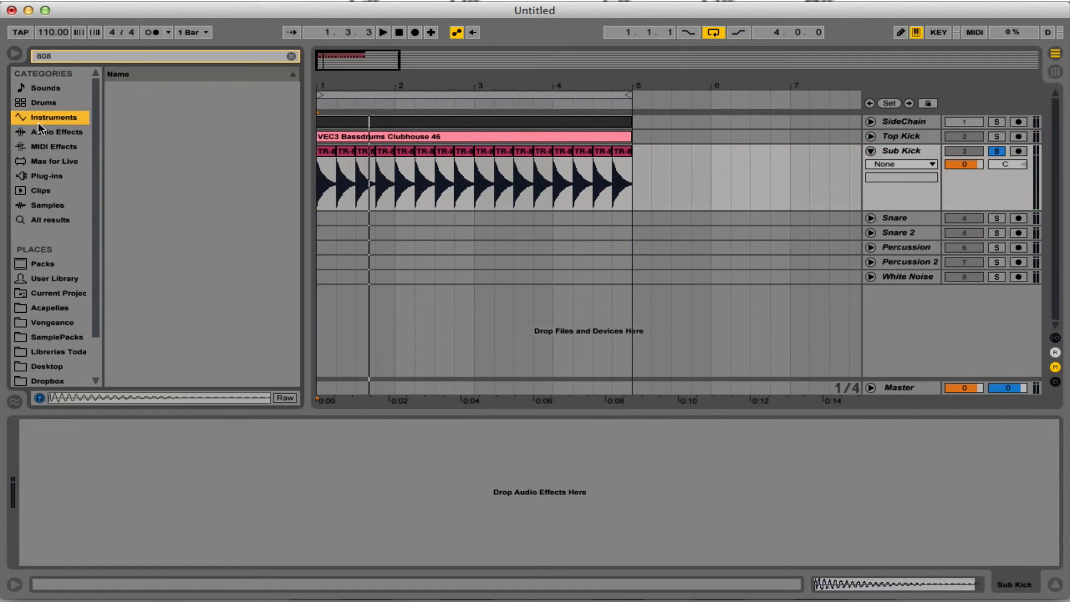
pyautogui.click(76, 134)
pyautogui.click(291, 57)
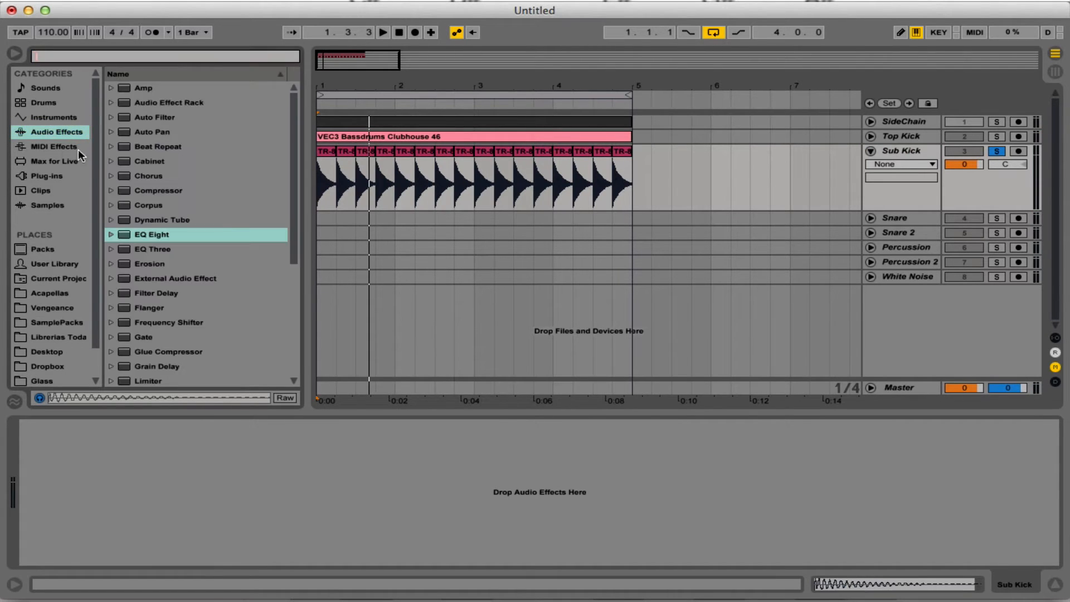
pyautogui.click(56, 147)
pyautogui.click(59, 133)
pyautogui.click(113, 235)
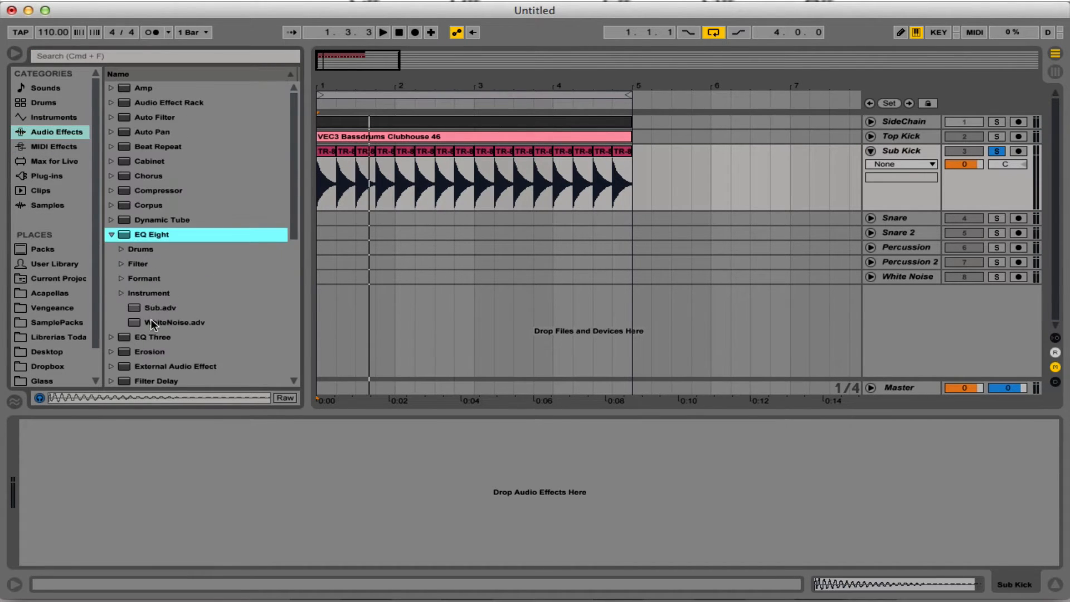
pyautogui.moveTo(156, 308); pyautogui.dragTo(179, 484)
# Move EQ Eight band 3 down to about 30 Hz and change its filter type to the steep low cut.
pyautogui.click(121, 486)
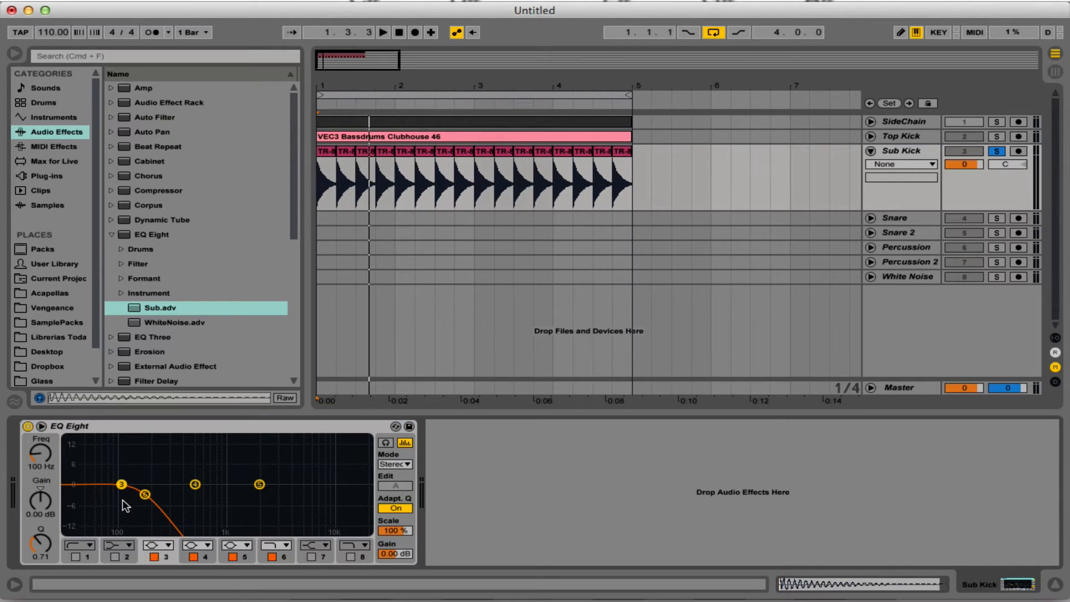
pyautogui.moveTo(45, 459); pyautogui.dragTo(45, 490)
pyautogui.click(160, 544)
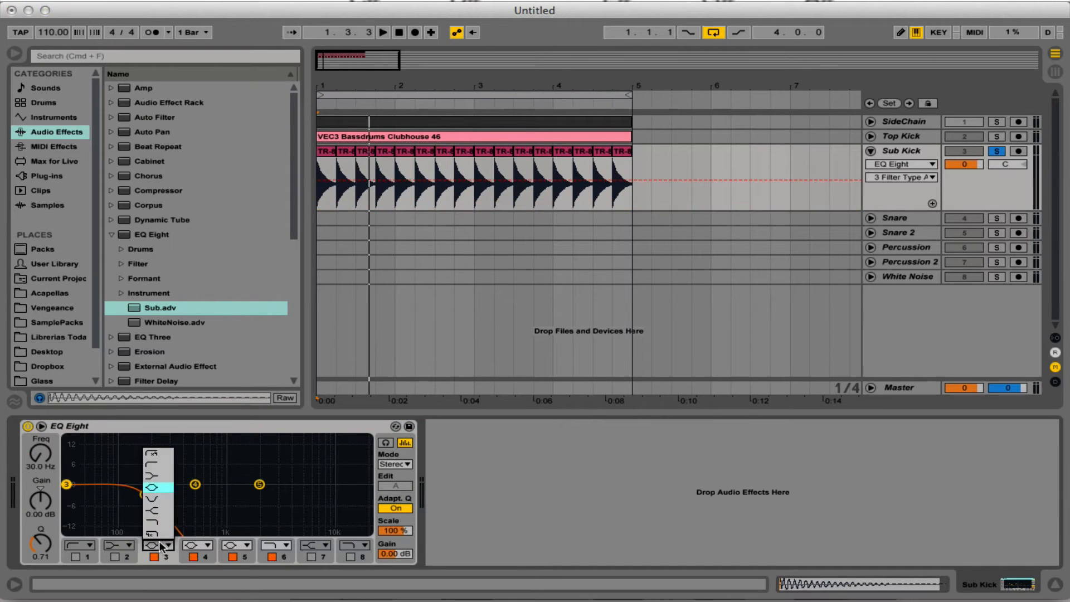
pyautogui.click(168, 452)
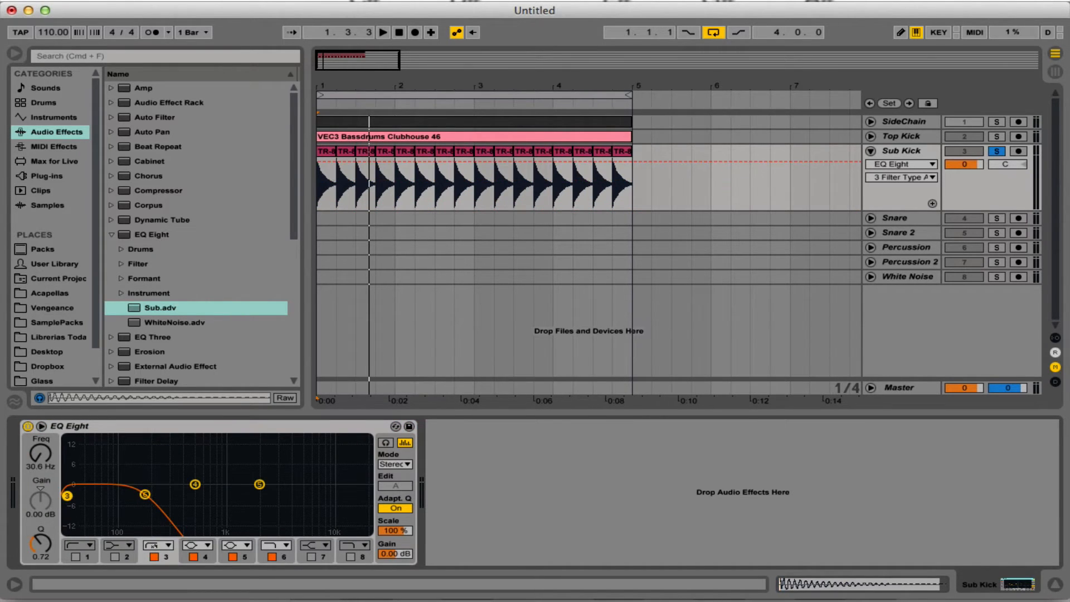
# Change EQ Eight band 6 to the steep high-cut filter and lower its frequency to 68.3 Hz.
pyautogui.click(139, 495)
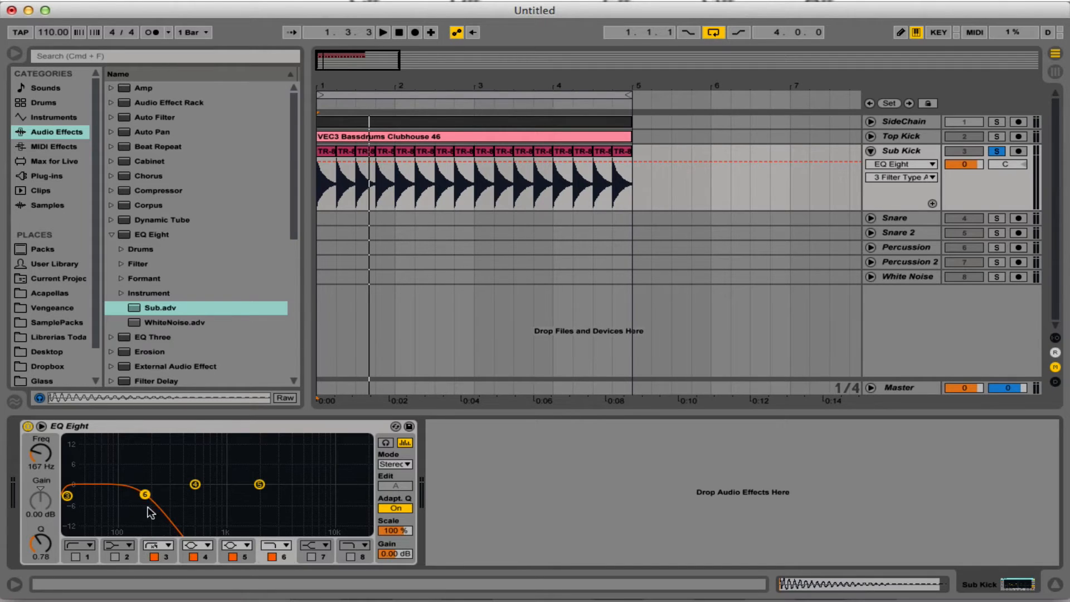
pyautogui.click(273, 537)
pyautogui.click(276, 542)
pyautogui.moveTo(145, 495); pyautogui.dragTo(103, 494)
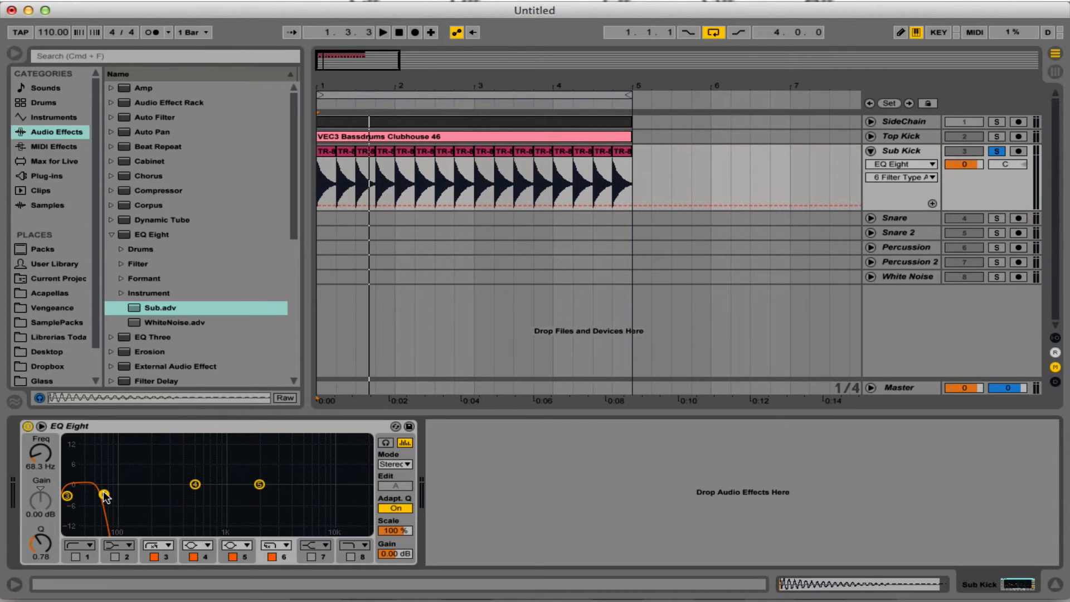
# Play the equalized Sub Kick alone, add the Top Kick to the solo and play both kicks together.
pyautogui.press('space')
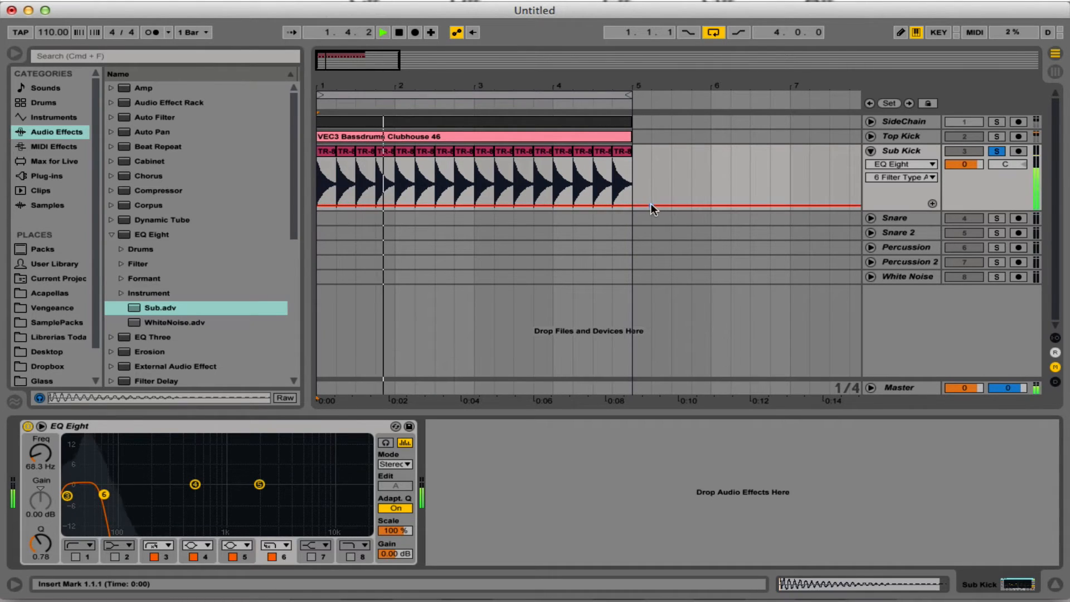
pyautogui.press('space')
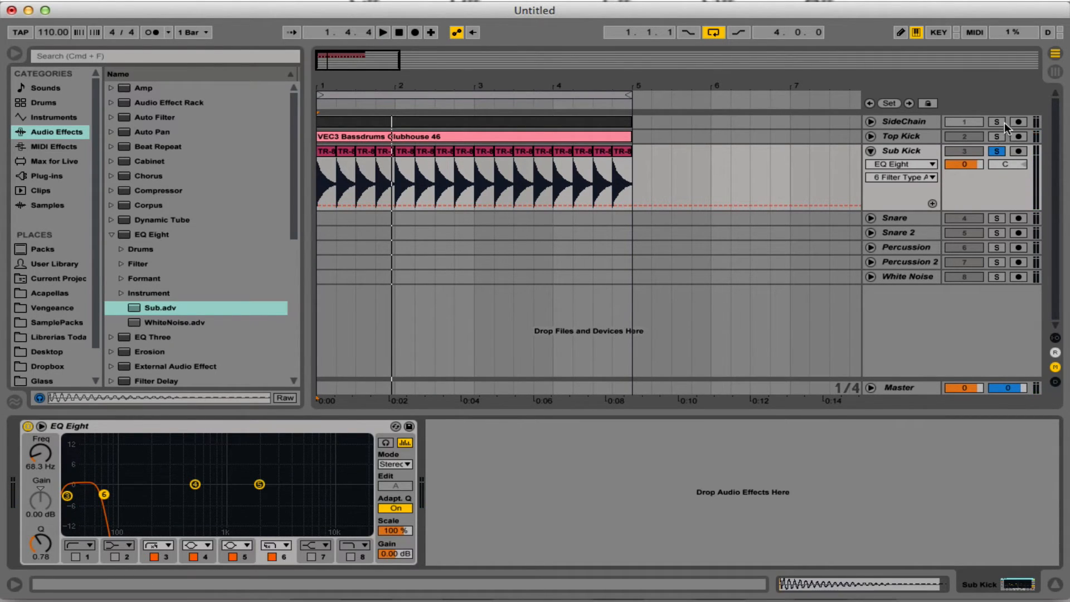
pyautogui.click(996, 136)
pyautogui.press('space')
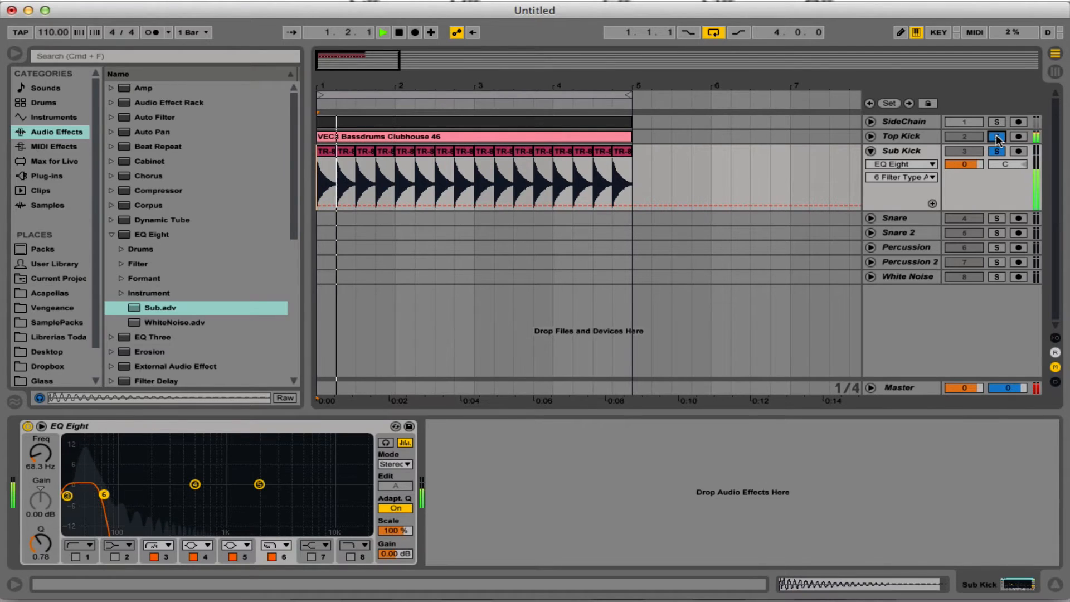
pyautogui.press('space')
# Lower the Sub Kick track volume to -2.0 dB, play the kicks together and fold the track.
pyautogui.moveTo(972, 164); pyautogui.dragTo(970, 165)
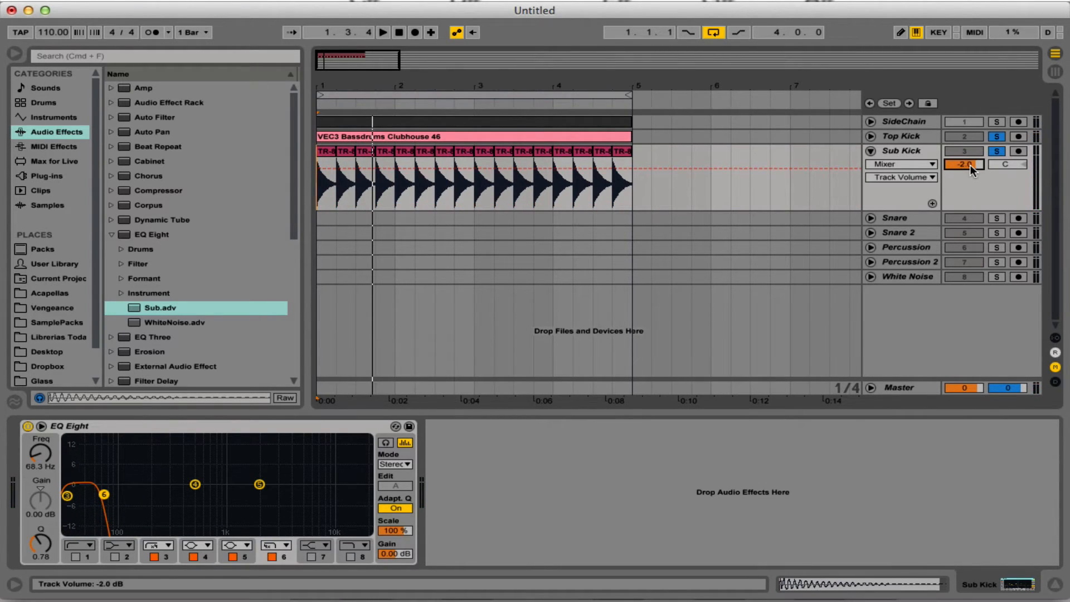
pyautogui.press('space')
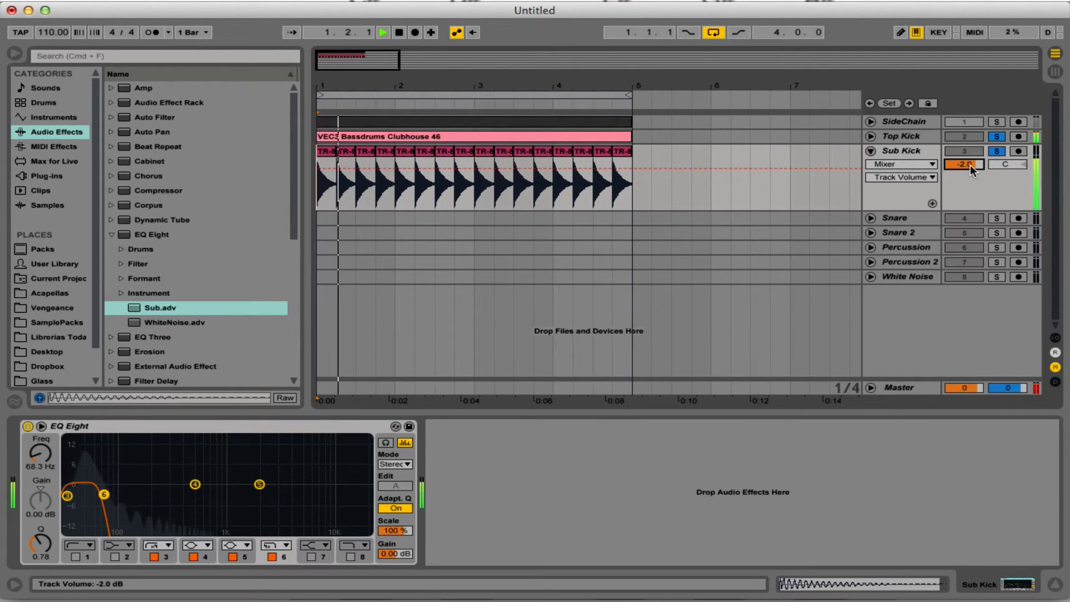
pyautogui.click(872, 150)
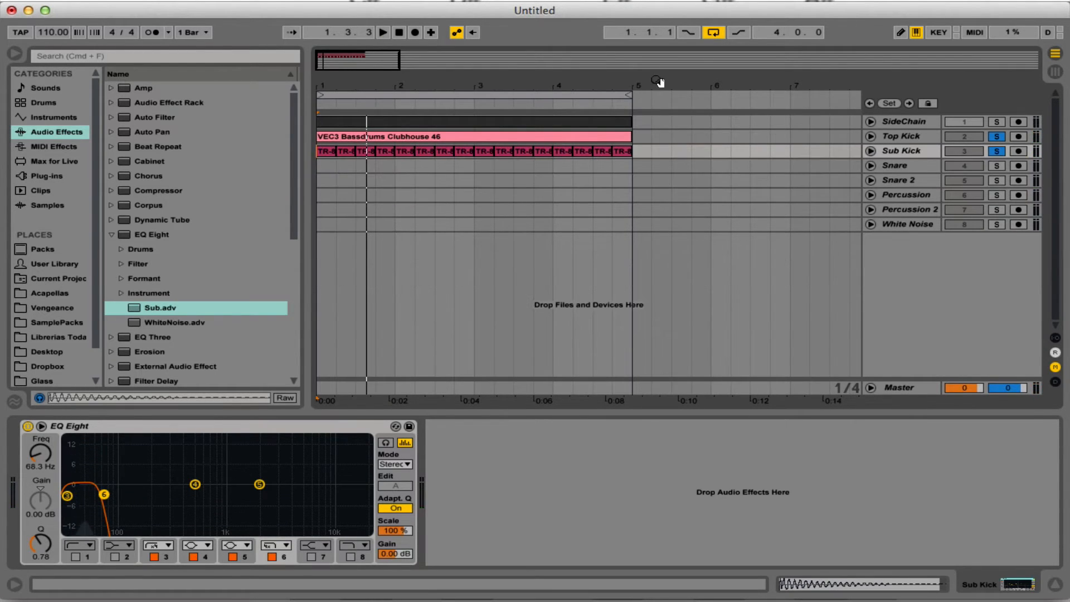
# Select the Snare track and search the SamplePacks folder for snare.
pyautogui.click(975, 170)
pyautogui.click(913, 167)
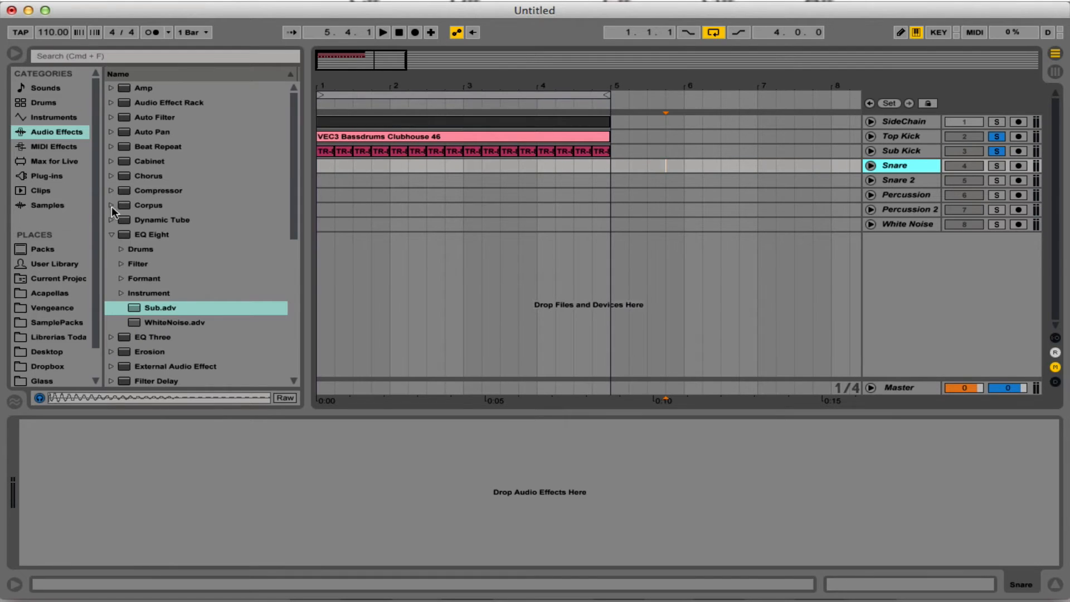
pyautogui.click(64, 323)
pyautogui.click(149, 58)
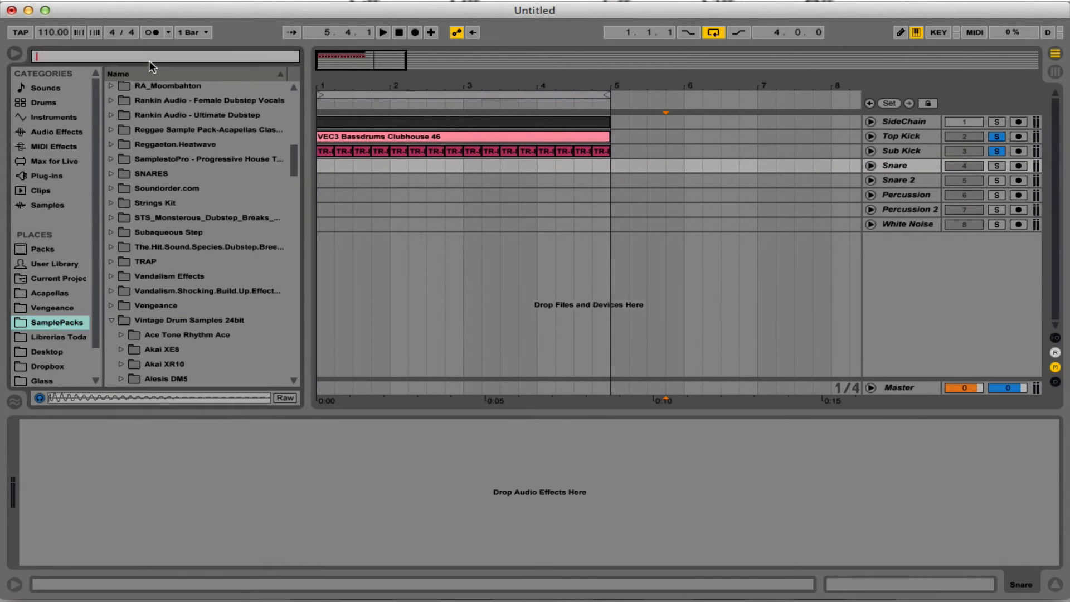
pyautogui.write('snare')
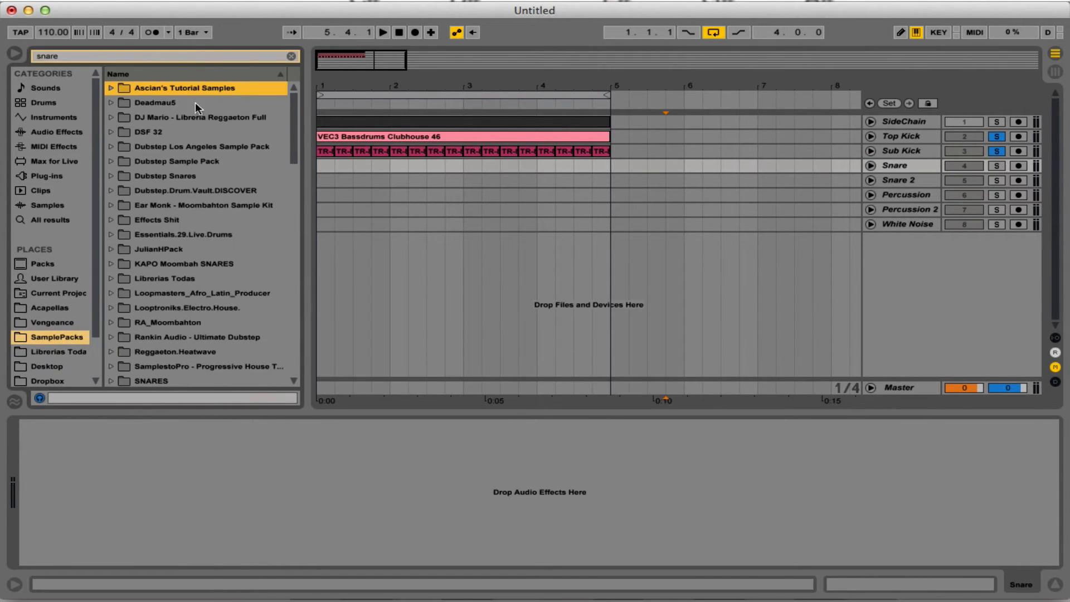
# Search the Librerias Toda folder for snare and open the Snares folder inside Libreria de Reggaeton.
pyautogui.click(49, 347)
pyautogui.click(136, 57)
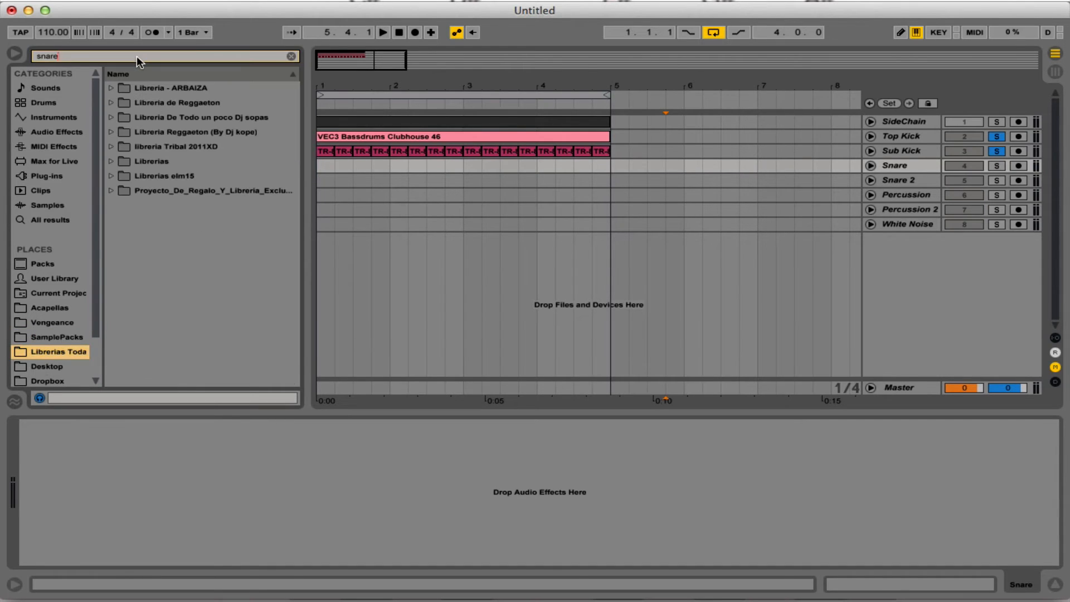
pyautogui.write('snare')
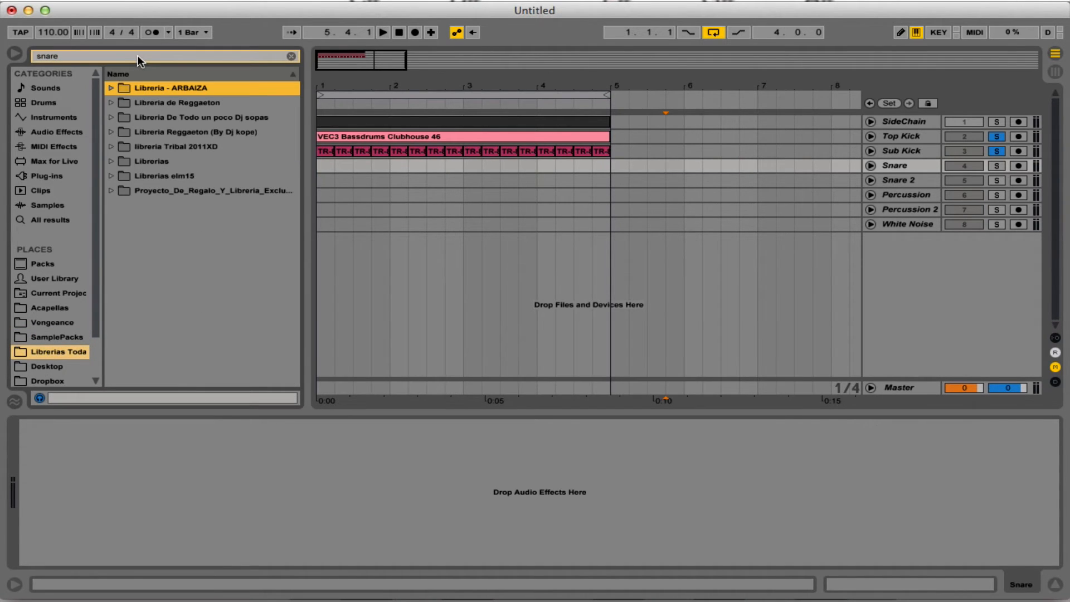
pyautogui.click(184, 102)
pyautogui.click(178, 132)
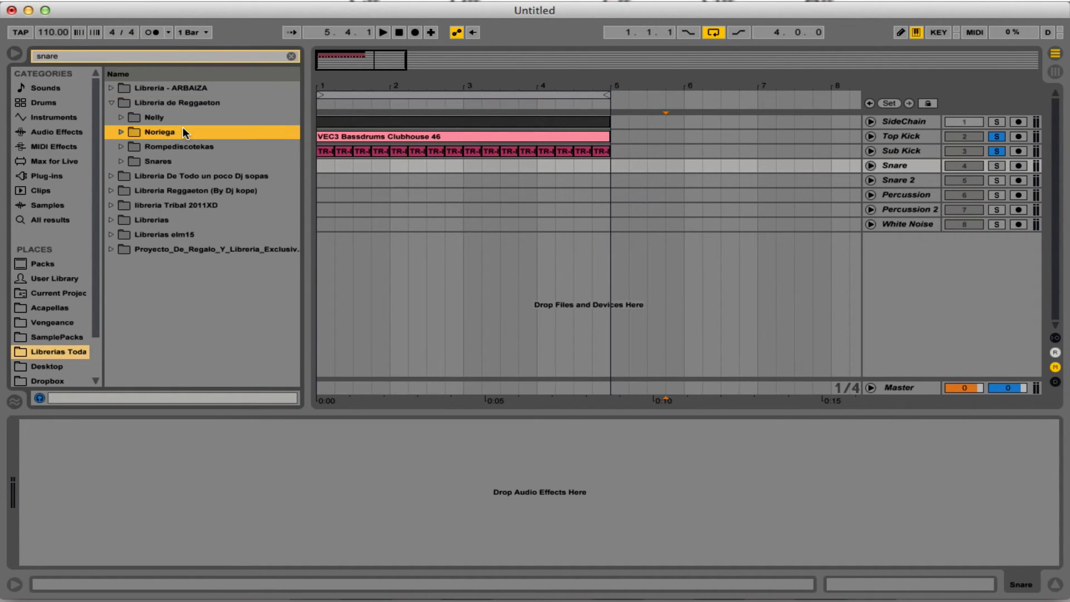
pyautogui.doubleClick(182, 162)
pyautogui.scroll(-1, 197, 175)
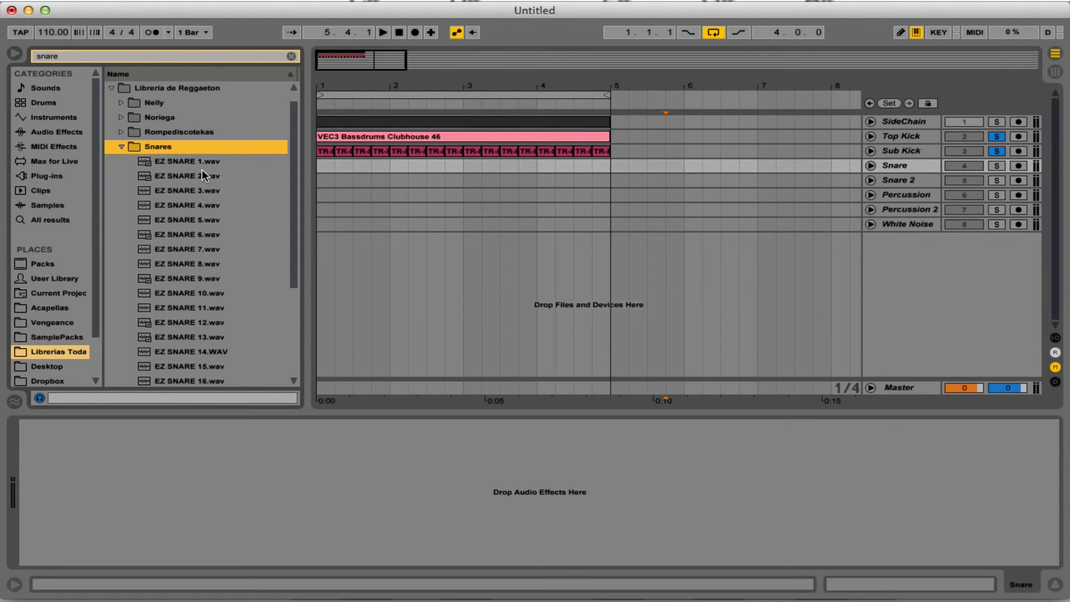
# Audition the EZ SNARE samples one after another to find a suitable snare.
pyautogui.press('Down')
pyautogui.press('Down')
pyautogui.press('Down')
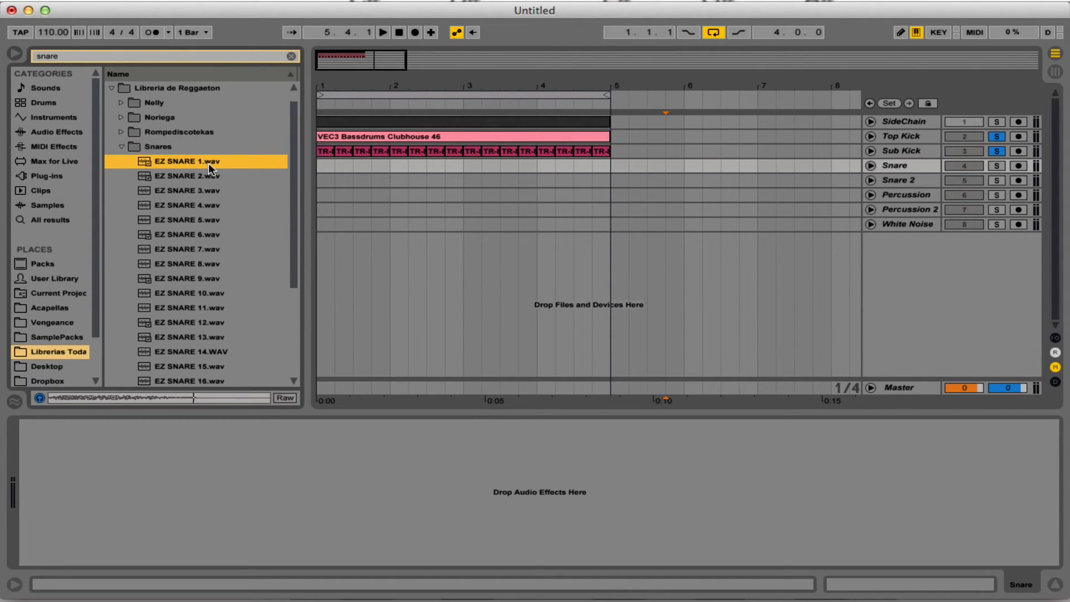
pyautogui.press('Down')
pyautogui.press('Down')
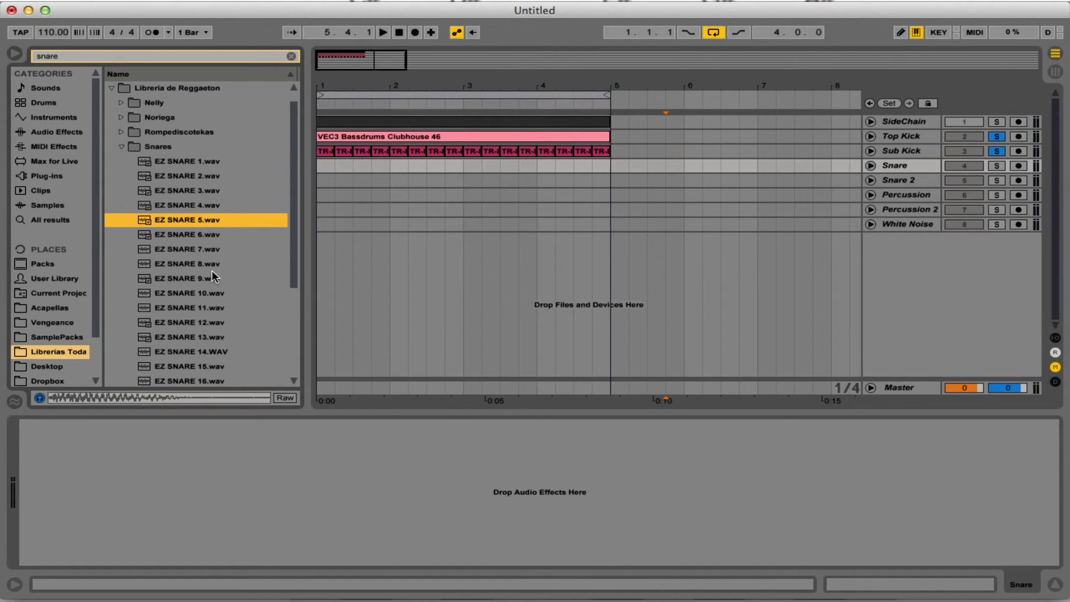
pyautogui.press('Down')
pyautogui.press('Down')
pyautogui.press('Down')
pyautogui.press('Down')
pyautogui.press('Down')
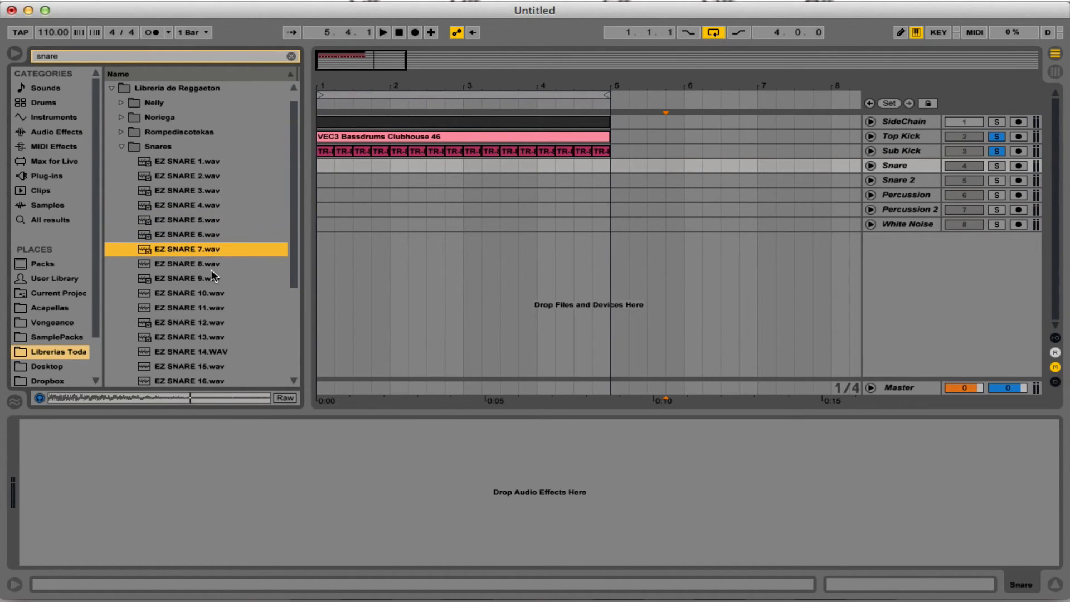
pyautogui.press('Down')
pyautogui.press('Down')
pyautogui.press('Down')
pyautogui.press('Down')
pyautogui.press('Down')
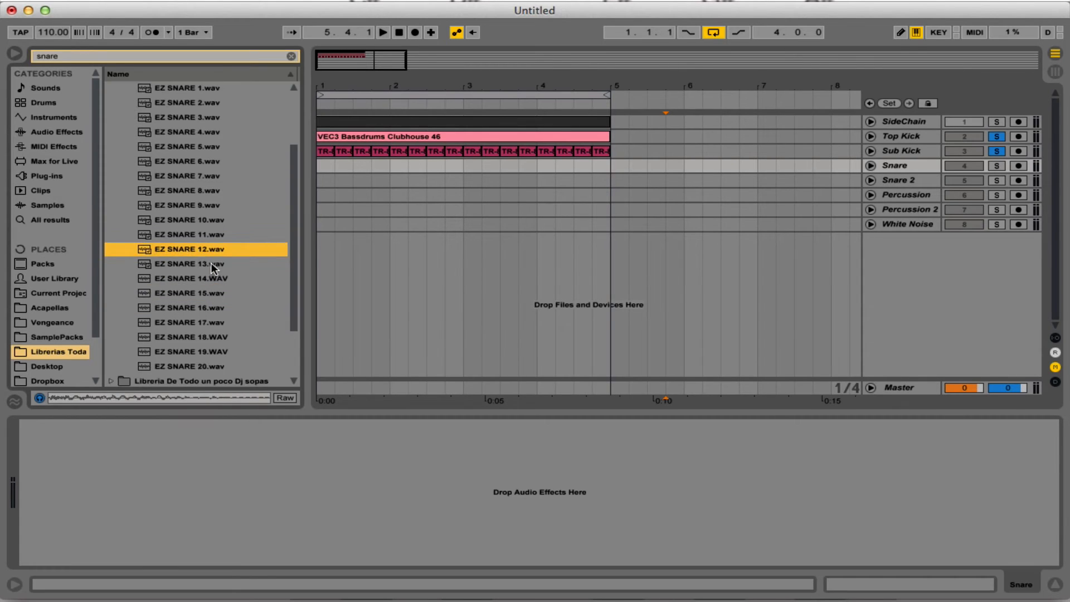
# Place the EZ SNARE 14.WAV sample on the Snare track and move it to position 1.1.4.
pyautogui.moveTo(204, 272)
pyautogui.mouseDown()
pyautogui.moveTo(349, 211)
pyautogui.moveTo(351, 165)
pyautogui.mouseUp()
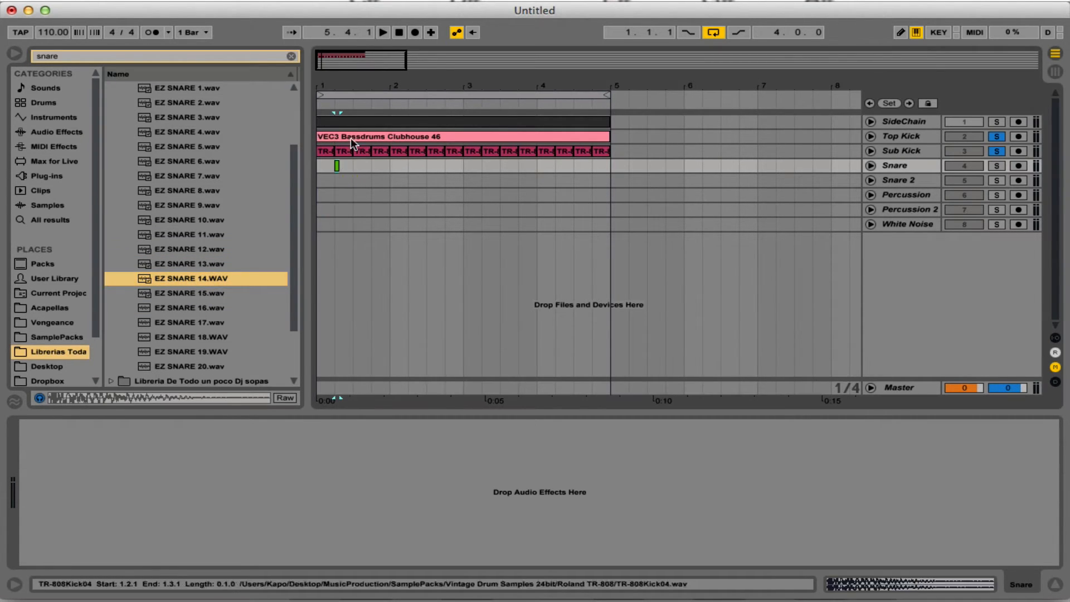
pyautogui.moveTo(334, 88); pyautogui.dragTo(334, 136)
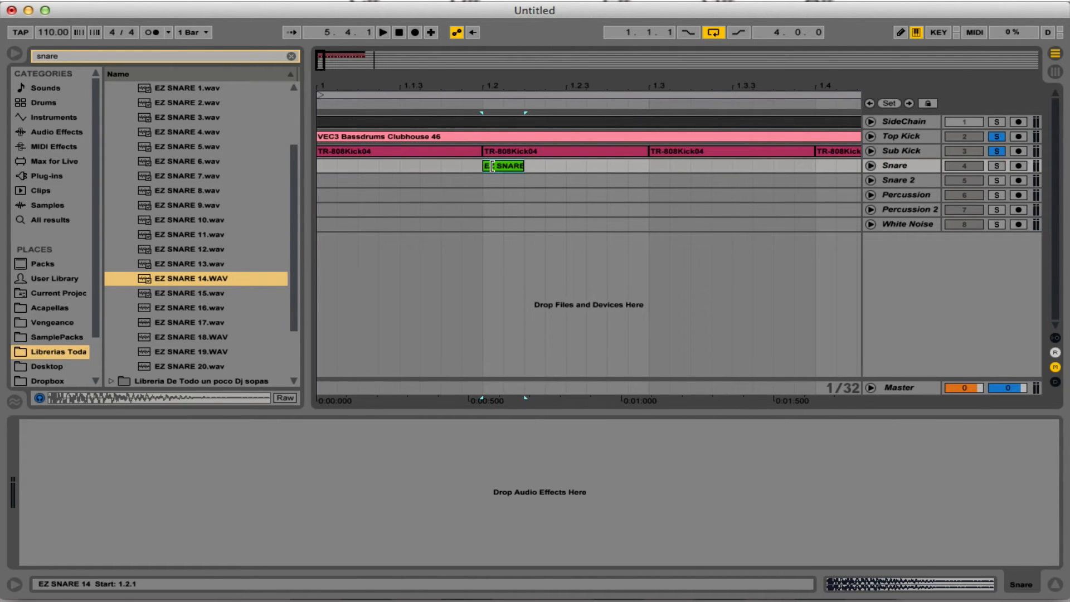
pyautogui.press('super+x')
pyautogui.click(434, 166)
pyautogui.press('super+v')
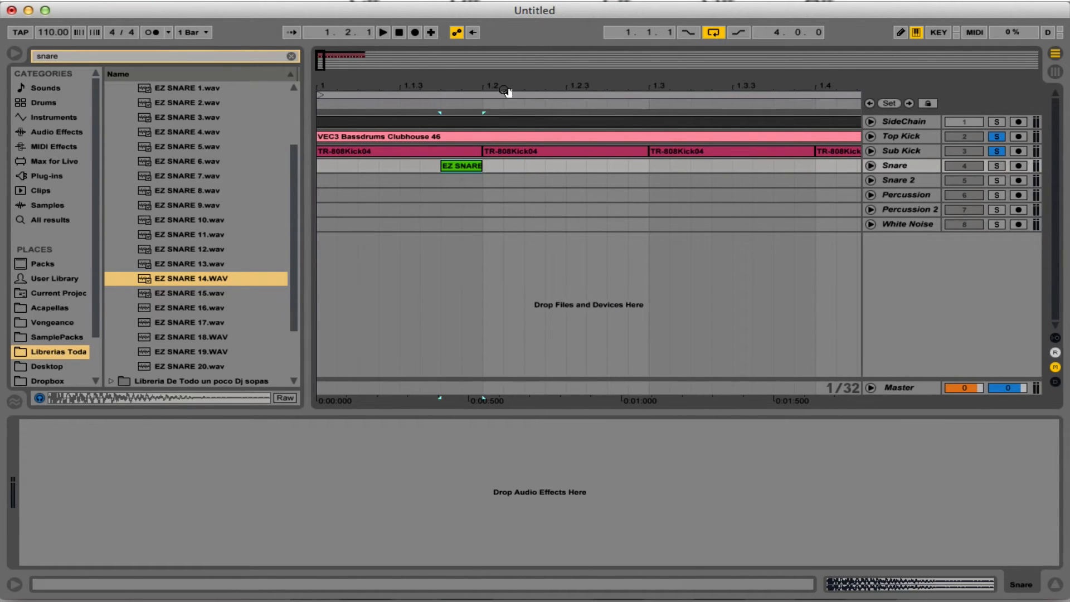
pyautogui.moveTo(506, 92); pyautogui.dragTo(506, 81)
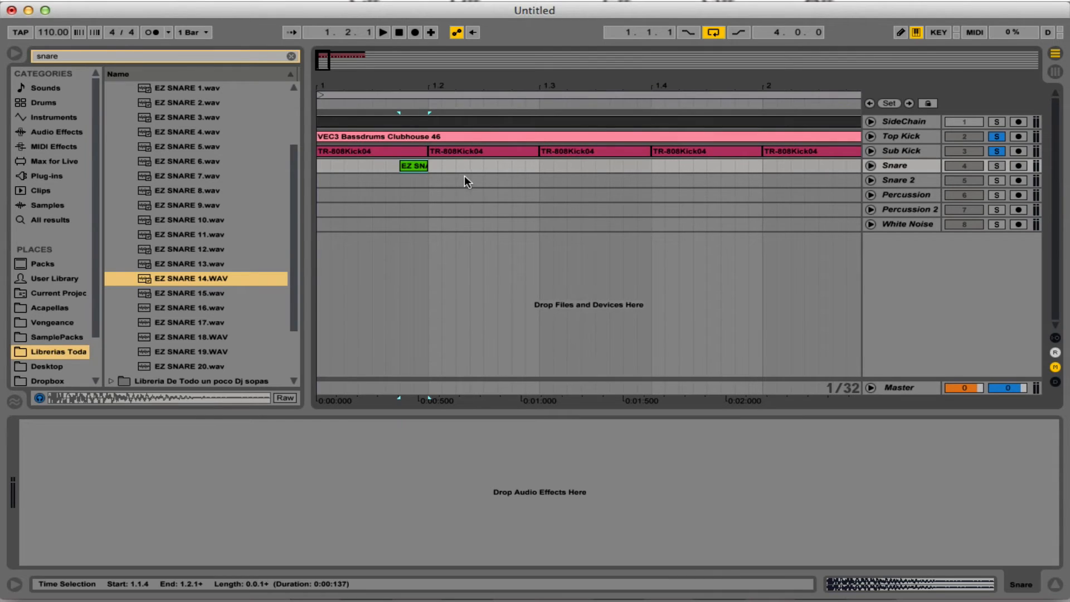
# Place the EZ SNARE 15.wav sample at 1.1.4 on the Snare 2 track, solo that track and play it.
pyautogui.click(174, 278)
pyautogui.scroll(-1, 175, 277)
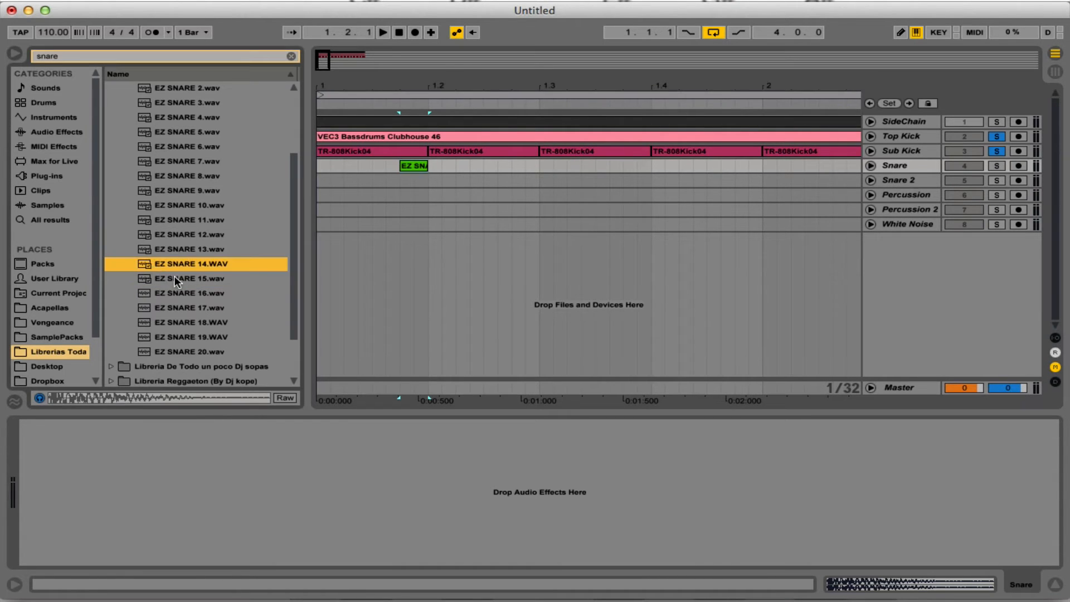
pyautogui.click(175, 277)
pyautogui.moveTo(174, 277); pyautogui.dragTo(407, 181)
pyautogui.click(998, 178)
pyautogui.press('space')
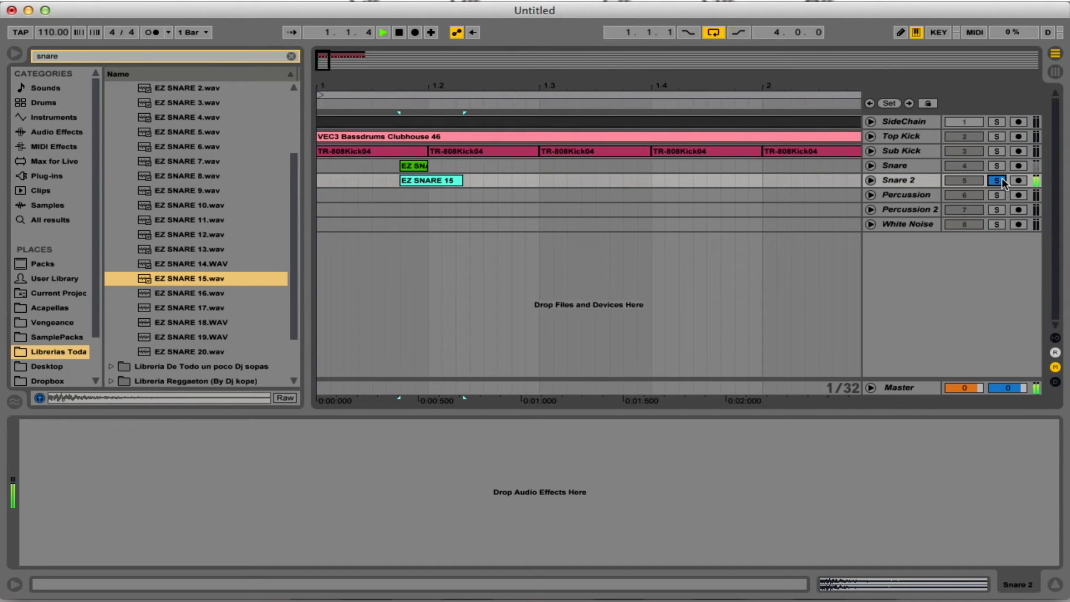
# Solo the Snare track together with Snare 2 and play both snare layers.
pyautogui.keyDown('super'); pyautogui.click(997, 167); pyautogui.keyUp('super')
pyautogui.press('space')
pyautogui.press('space')
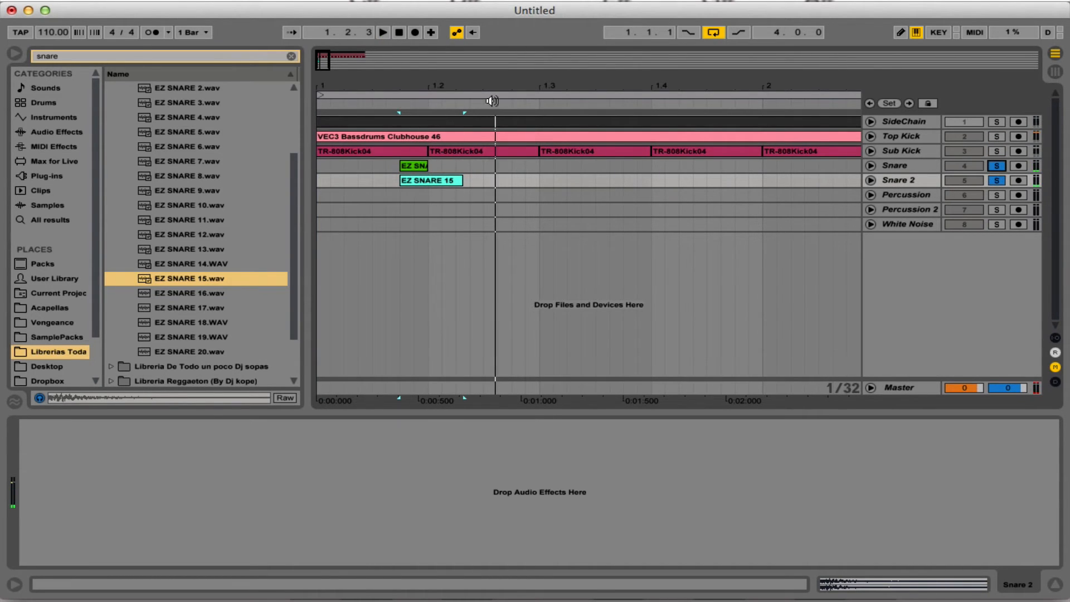
# Copy the layered snare clips on Snare and Snare 2 to positions 1.2.3, 1.3.4 and 1.4.3.
pyautogui.moveTo(488, 86); pyautogui.dragTo(488, 73)
pyautogui.keyDown('shift'); pyautogui.click(380, 166); pyautogui.keyUp('shift')
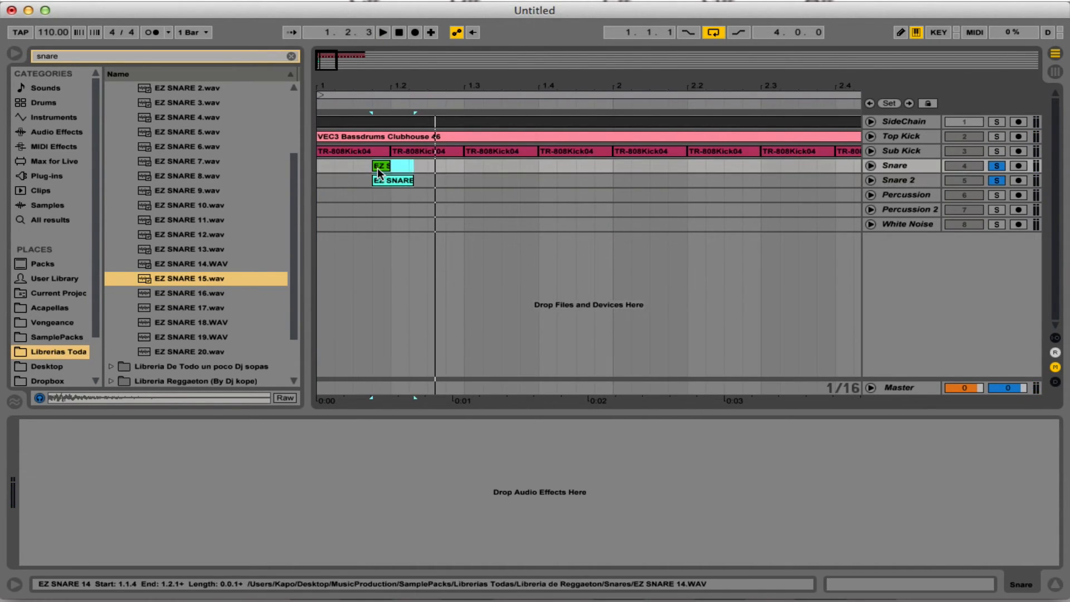
pyautogui.press('super+d')
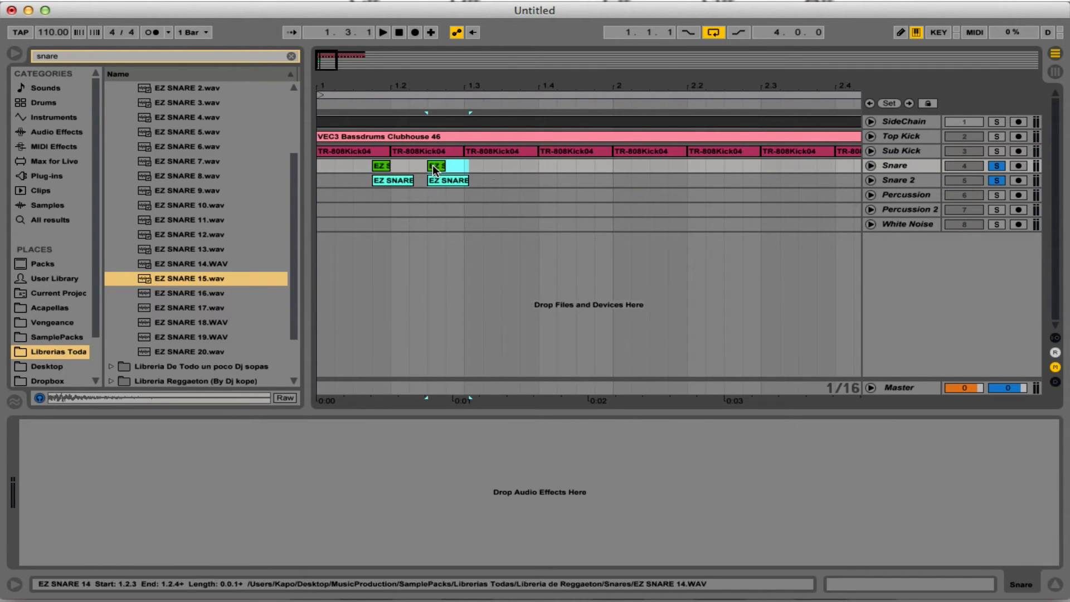
pyautogui.click(522, 167)
pyautogui.press('super+v')
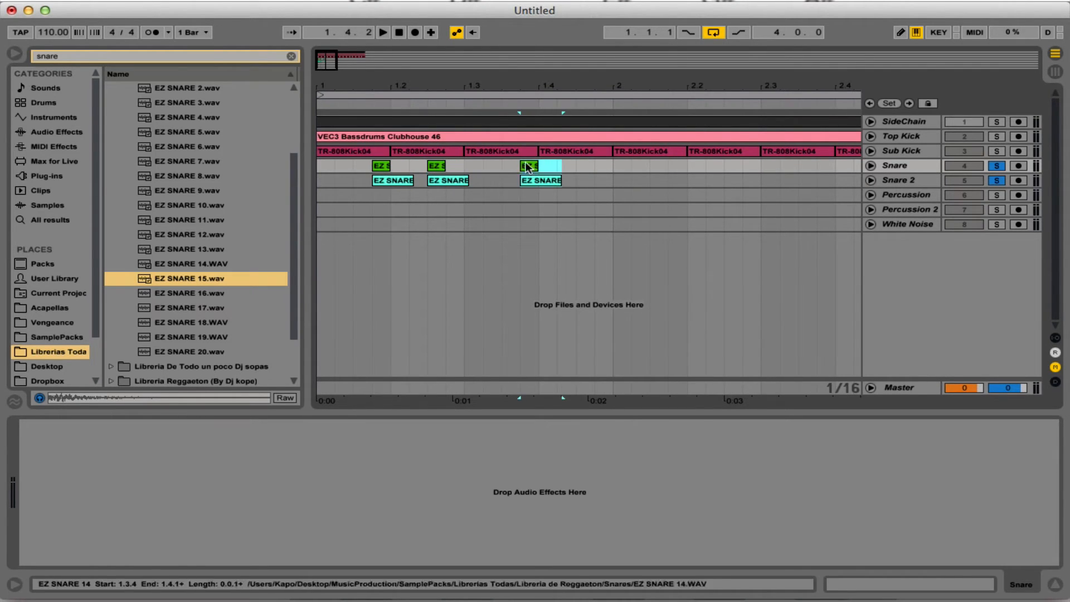
pyautogui.click(575, 167)
pyautogui.press('super+v')
pyautogui.click(672, 164)
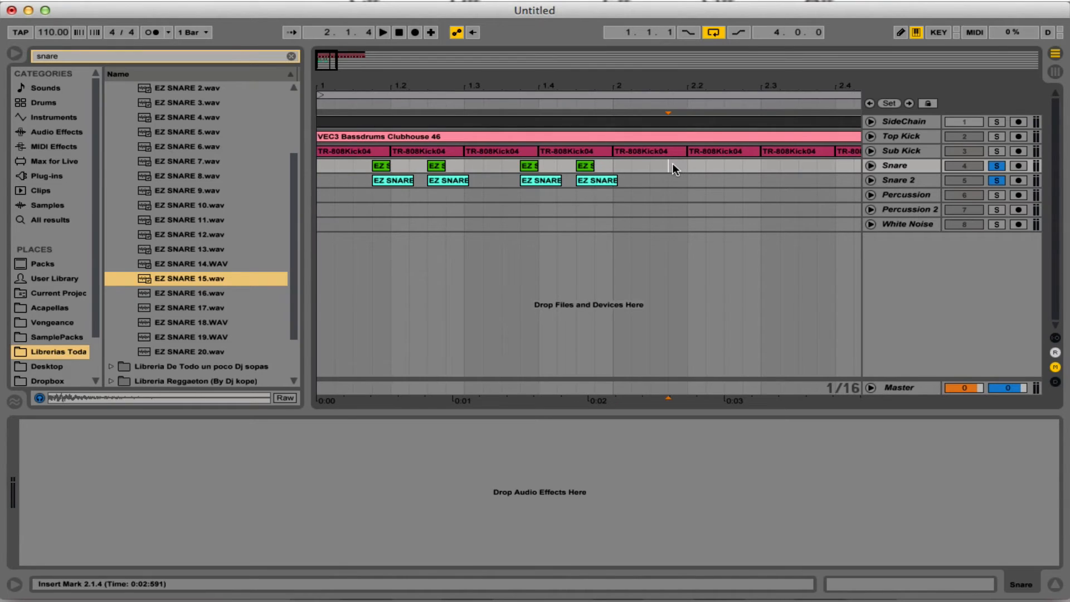
# Duplicate the one-bar pattern of both snare tracks three times to fill the four-bar loop.
pyautogui.moveTo(713, 91); pyautogui.dragTo(713, 65)
pyautogui.moveTo(576, 91); pyautogui.dragTo(535, 91)
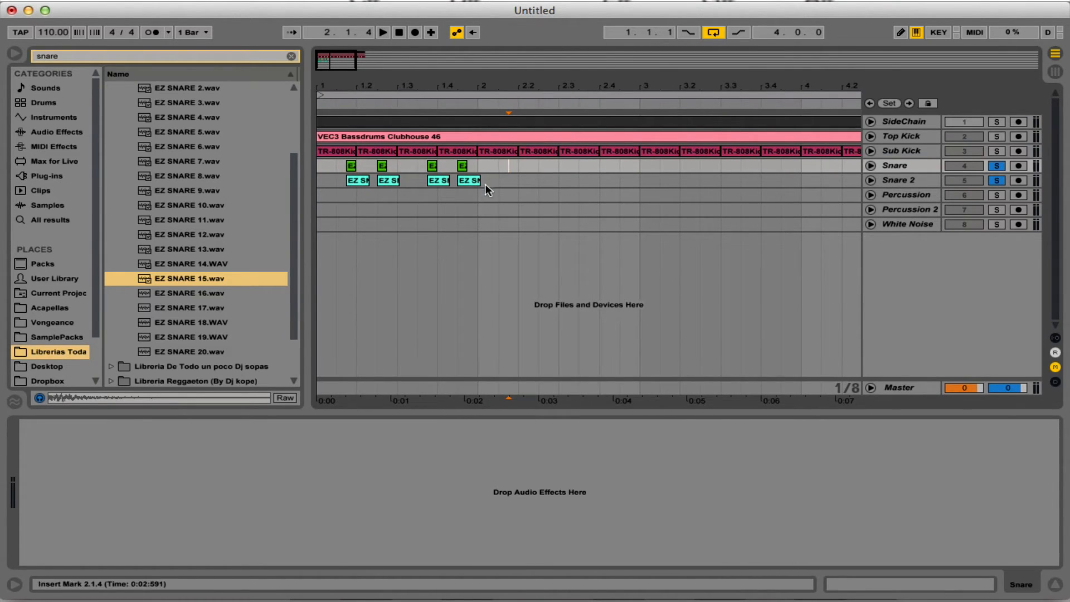
pyautogui.moveTo(475, 191); pyautogui.dragTo(294, 164)
pyautogui.press('super+d')
pyautogui.press('super+d')
pyautogui.press('super+d')
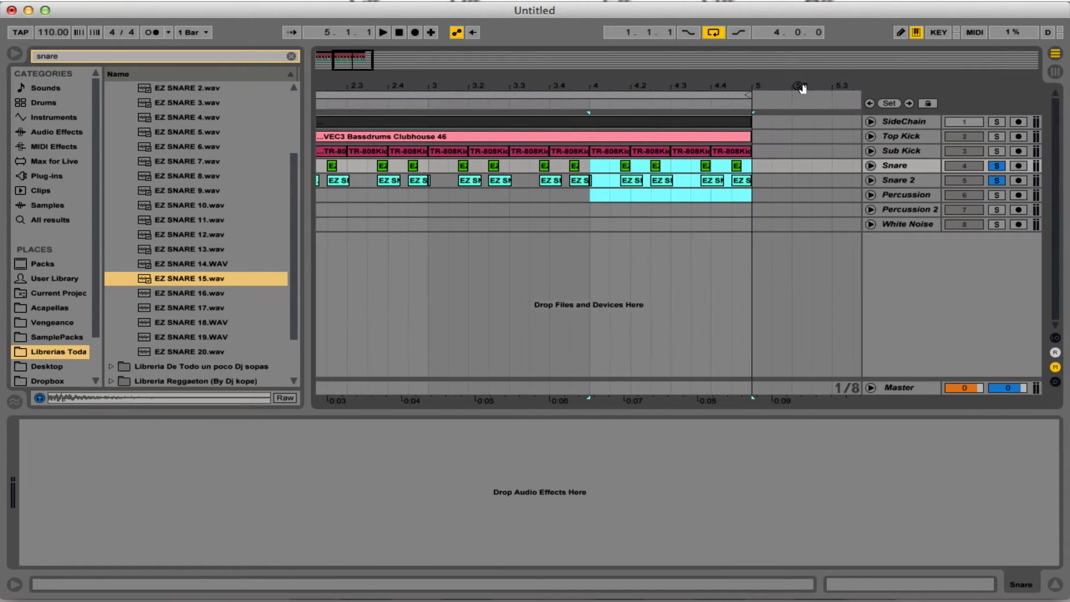
# Duplicate the last pair of snare hits to 4.4.4 as a short fill at the end of bar 4.
pyautogui.moveTo(743, 87); pyautogui.dragTo(746, 114)
pyautogui.click(725, 247)
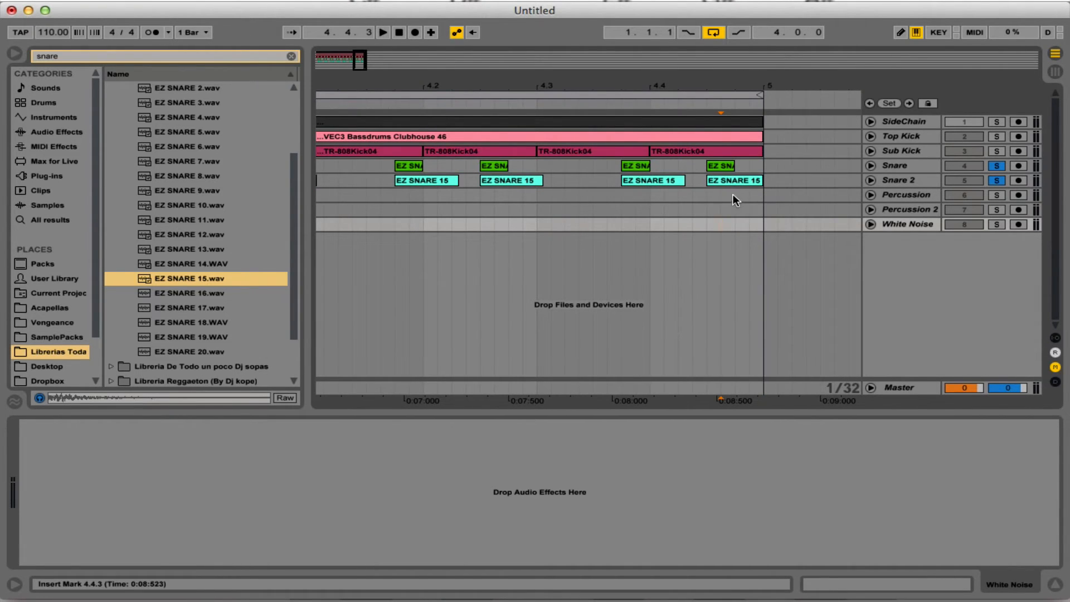
pyautogui.moveTo(734, 194); pyautogui.dragTo(711, 166)
pyautogui.press('super+d')
pyautogui.moveTo(595, 85); pyautogui.dragTo(617, 85)
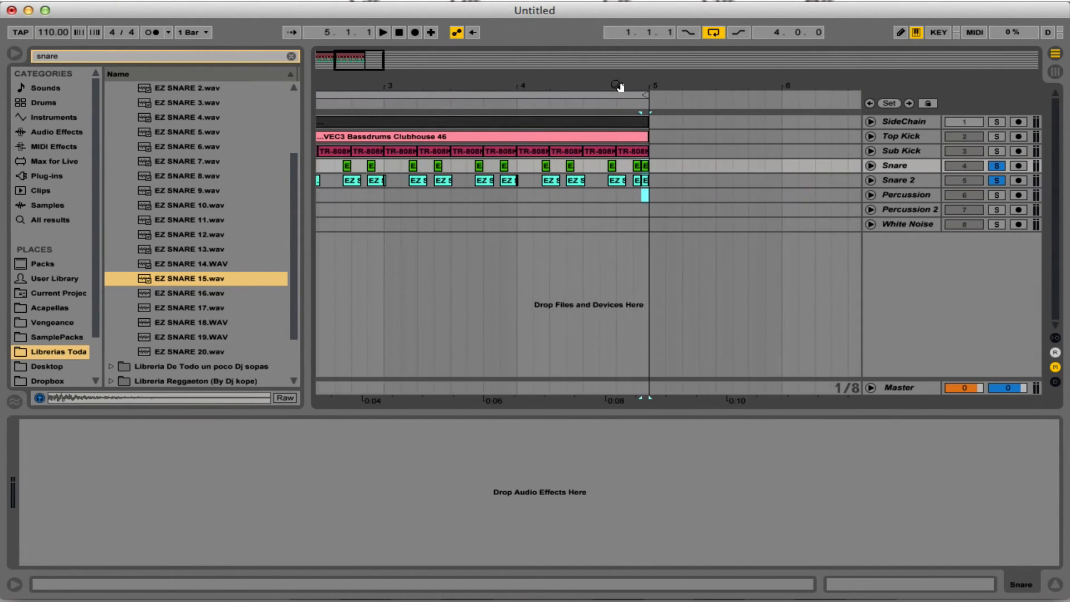
pyautogui.moveTo(429, 79); pyautogui.dragTo(414, 52)
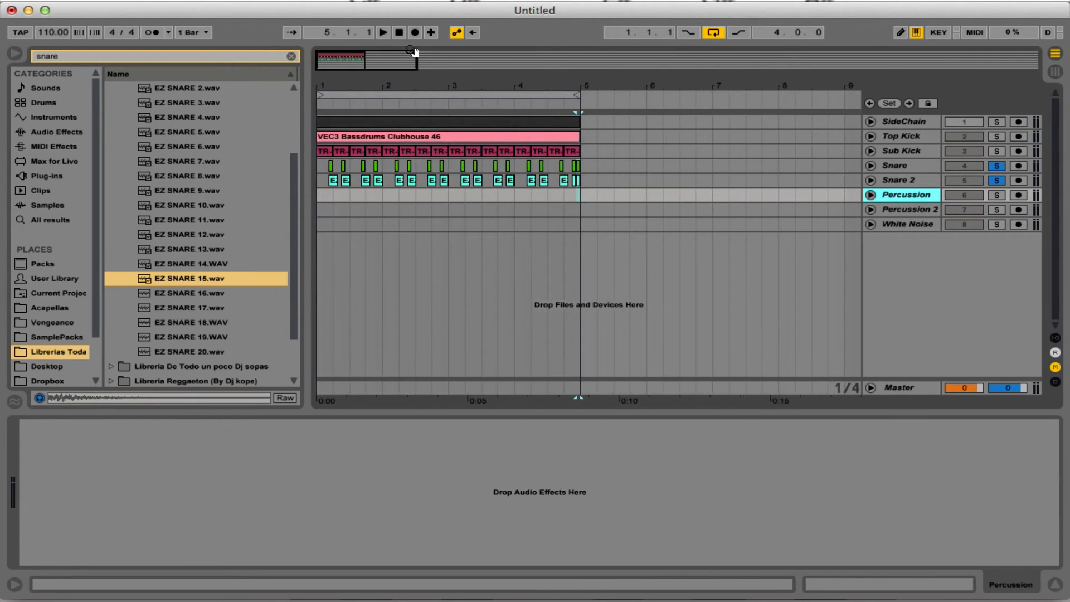
# Take the snare tracks out of solo and play the loop with the kicks.
pyautogui.click(992, 173)
pyautogui.press('space')
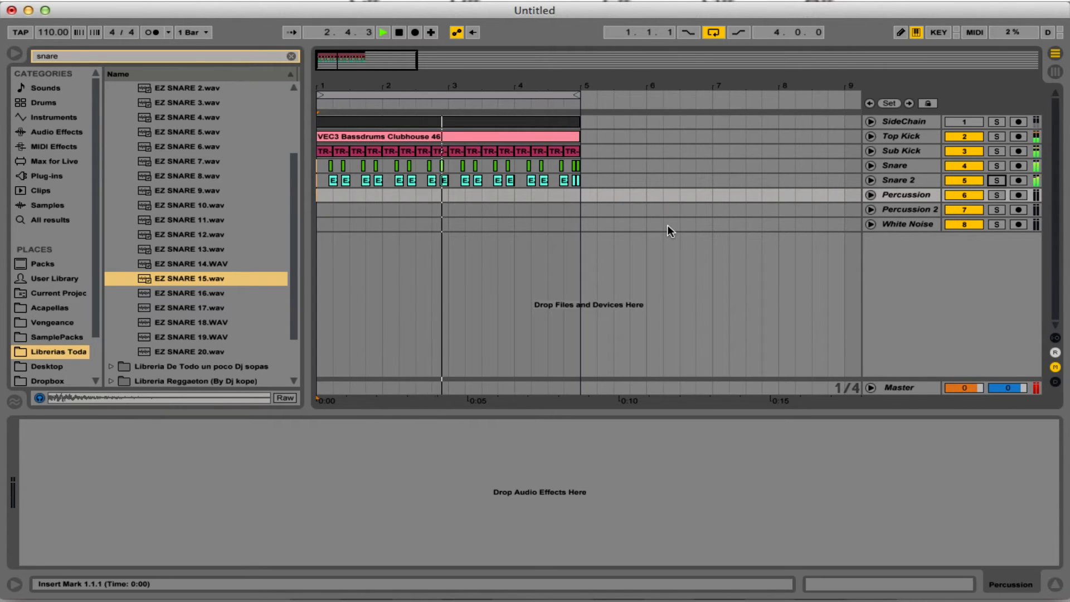
pyautogui.press('space')
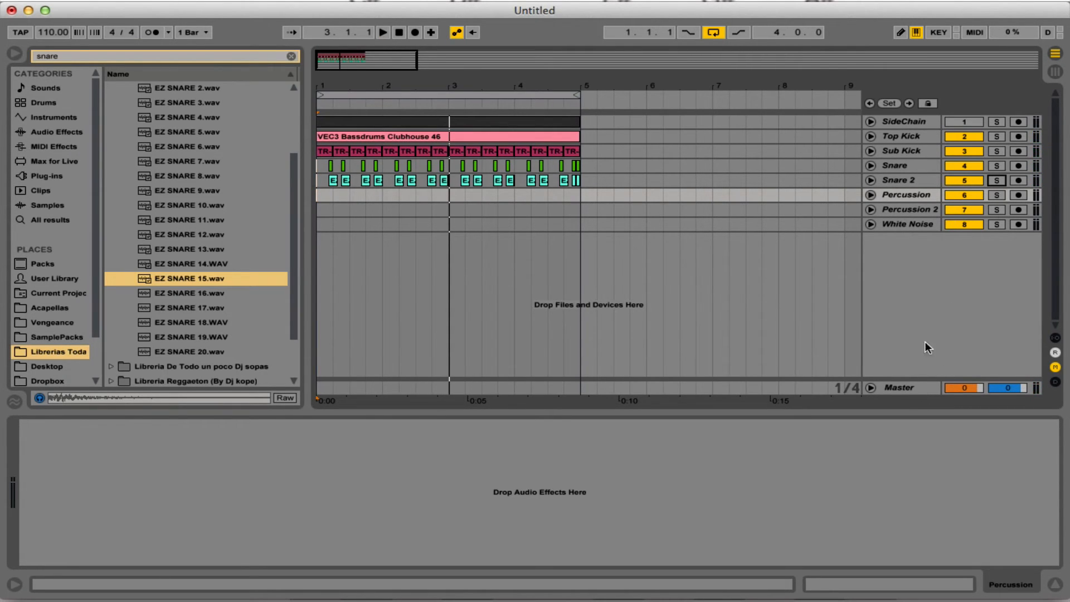
# Unfold the Snare and Snare 2 tracks and set both track volumes to -1.0 dB.
pyautogui.click(870, 180)
pyautogui.click(870, 165)
pyautogui.click(976, 183)
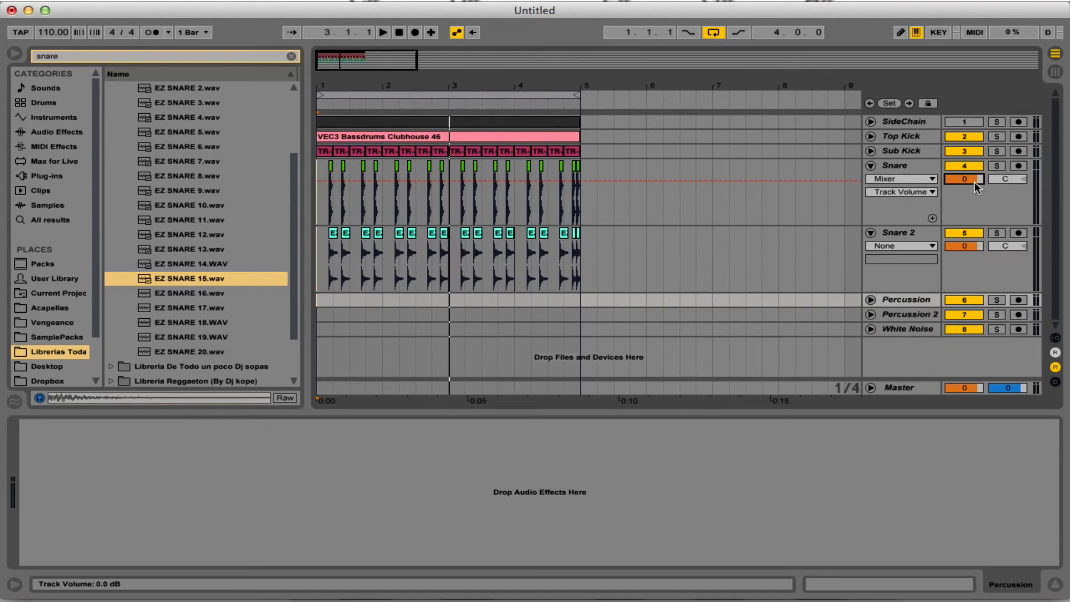
pyautogui.click(967, 246)
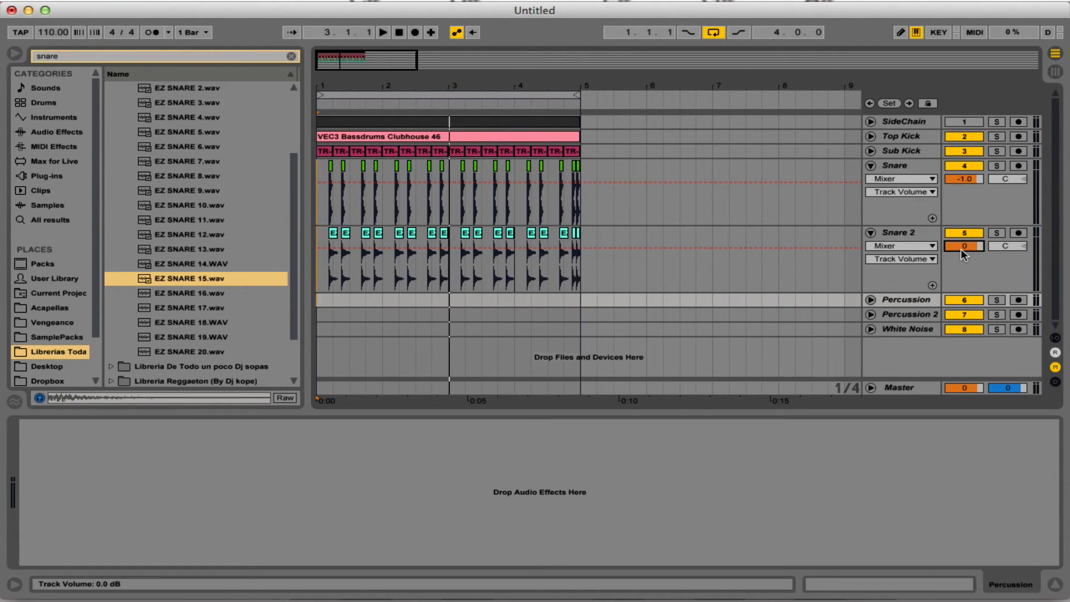
# Add a Limiter audio effect to the Master track and play the loop from the start.
pyautogui.click(919, 389)
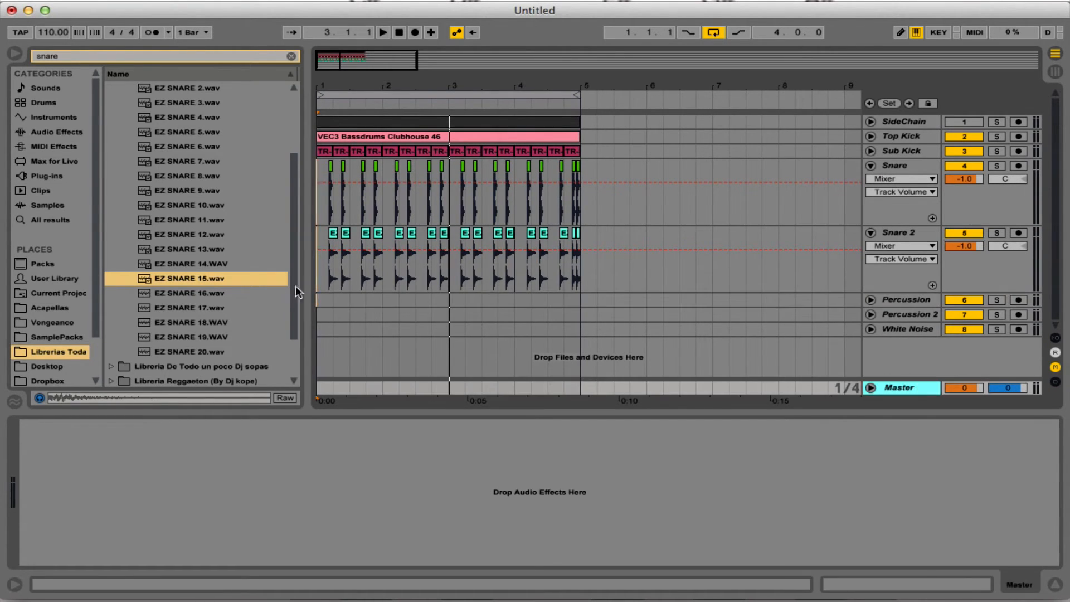
pyautogui.click(58, 133)
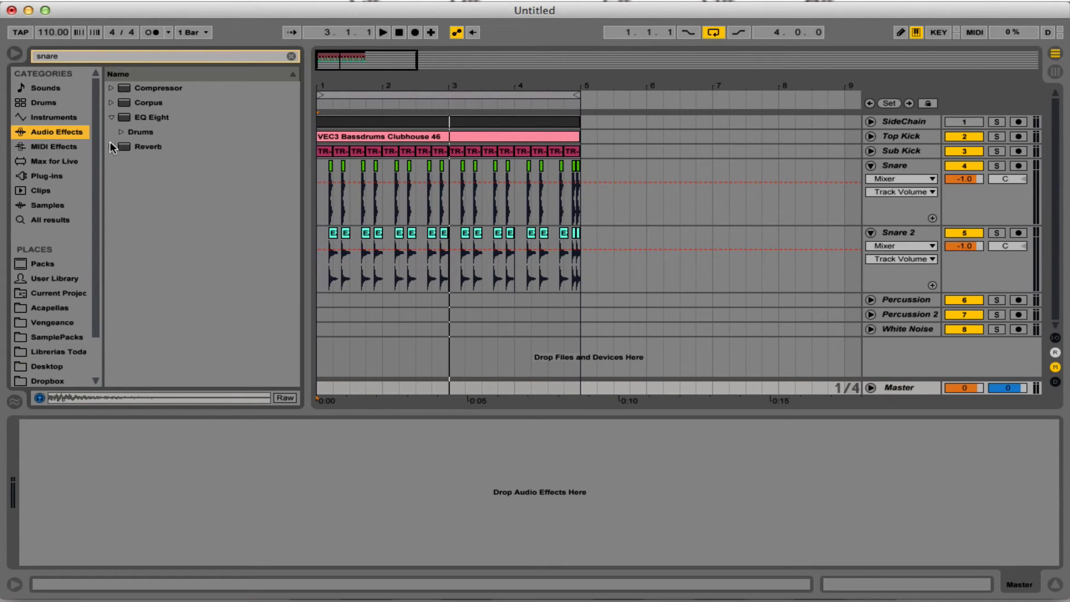
pyautogui.click(291, 57)
pyautogui.click(112, 234)
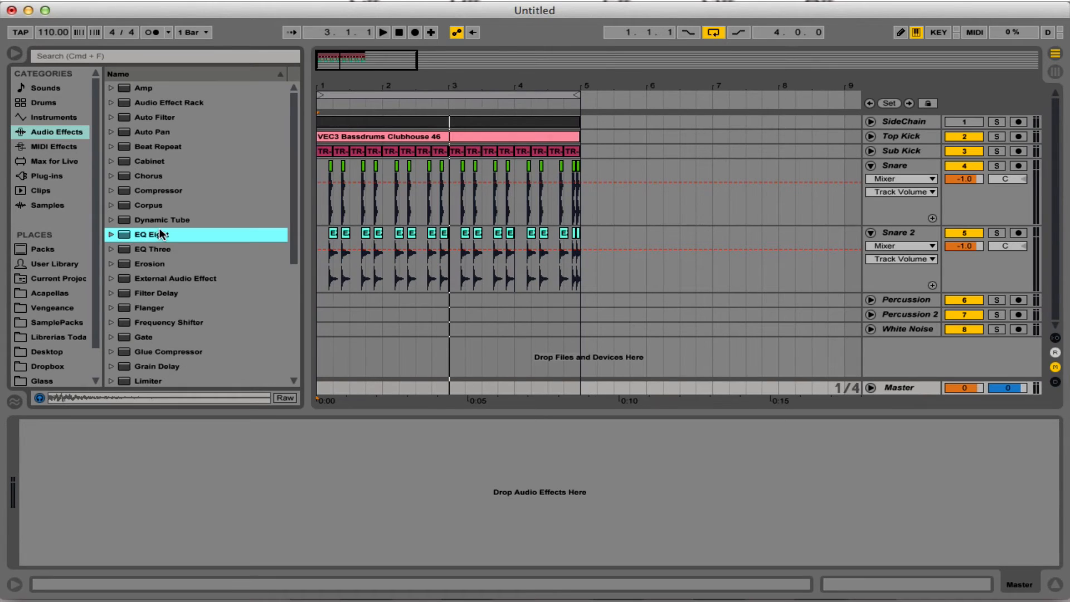
pyautogui.scroll(-5, 170, 252)
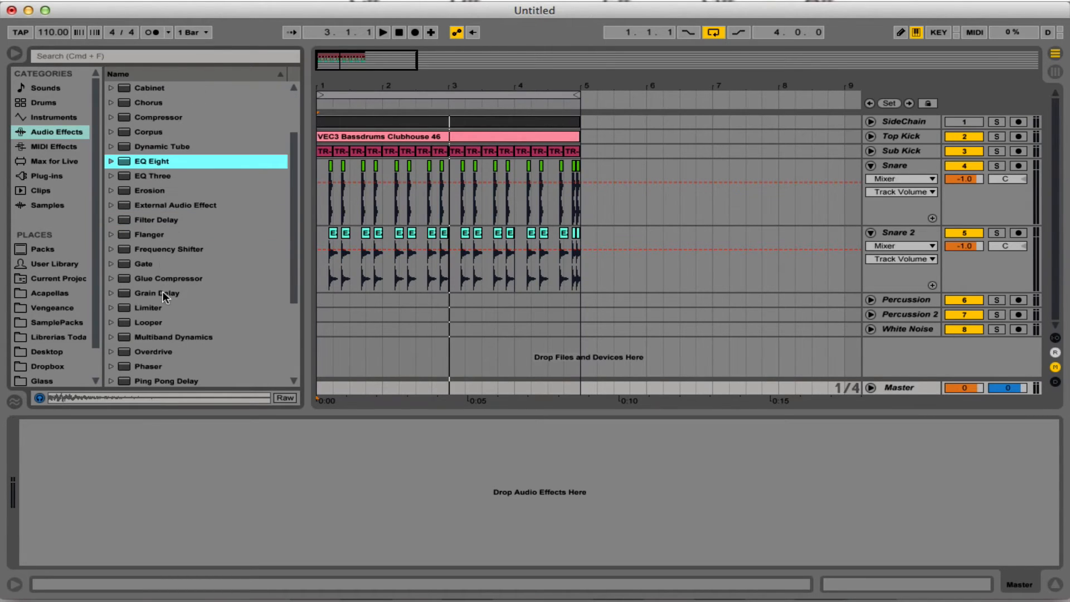
pyautogui.moveTo(154, 307); pyautogui.dragTo(347, 424)
pyautogui.doubleClick(354, 416)
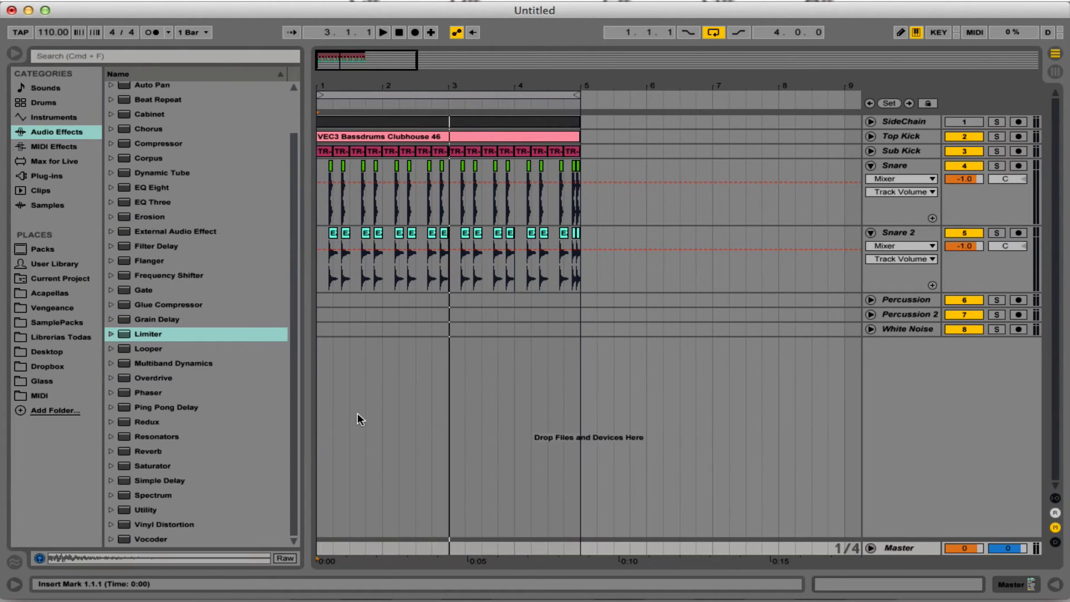
pyautogui.press('Home')
pyautogui.press('space')
pyautogui.press('space')
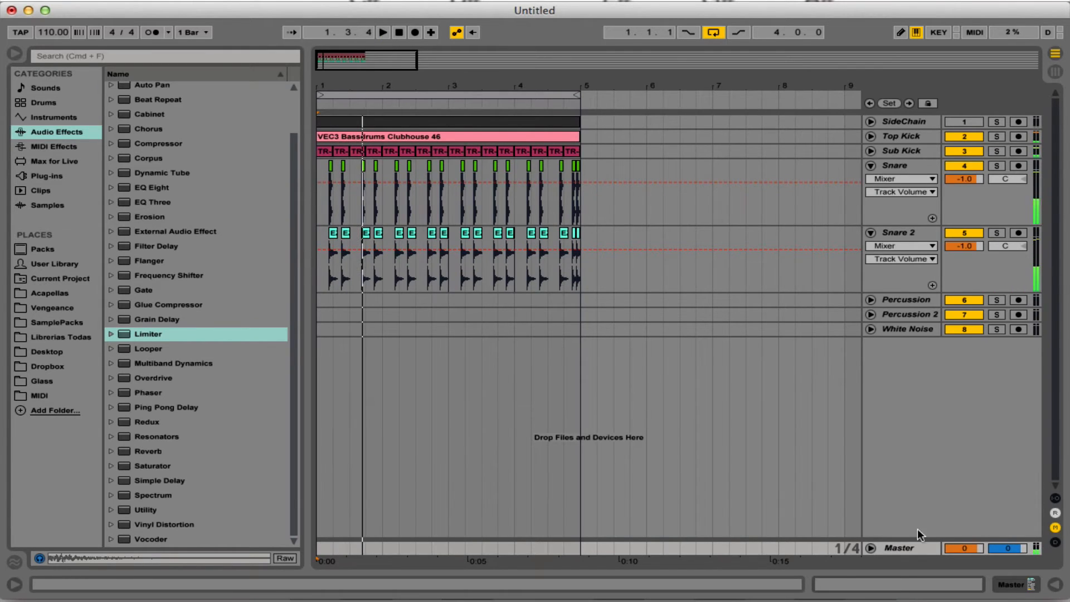
# Insert a return track and place a Reverb effect on it.
pyautogui.rightClick(906, 551)
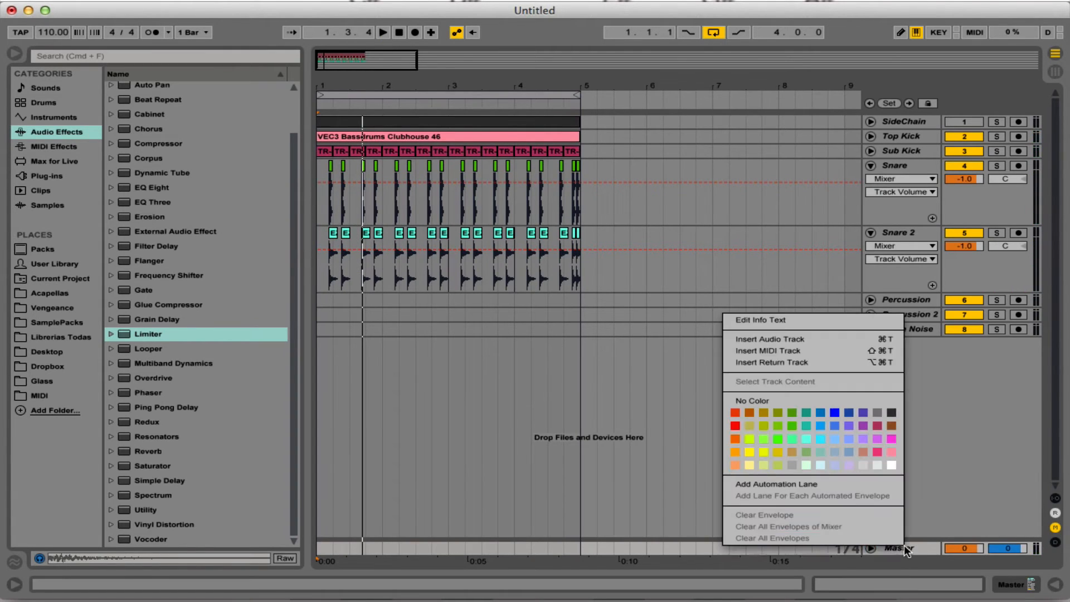
pyautogui.click(801, 363)
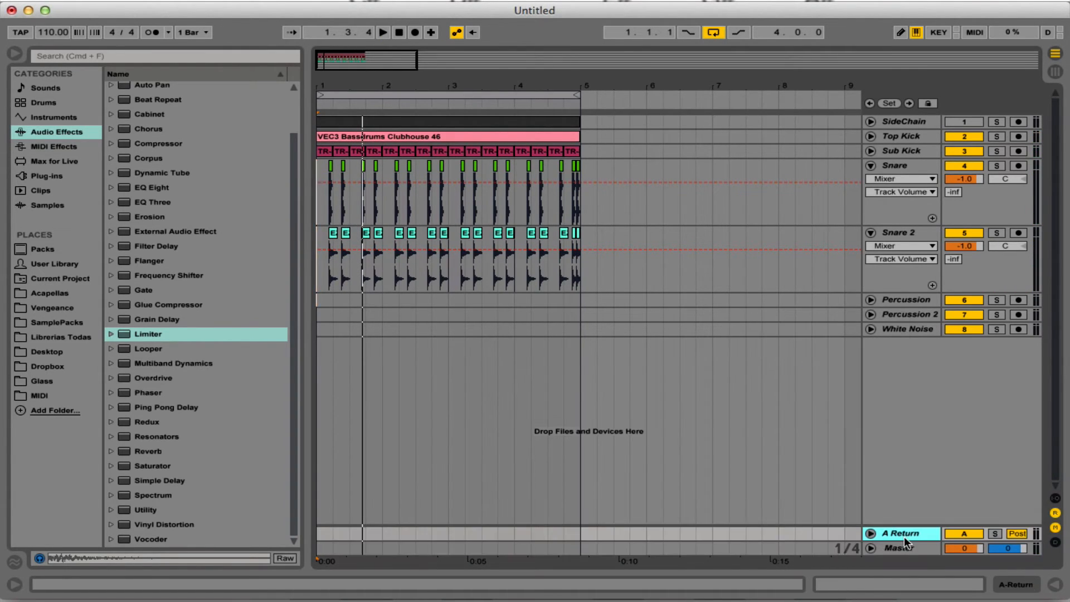
pyautogui.doubleClick(903, 534)
pyautogui.scroll(-3, 187, 335)
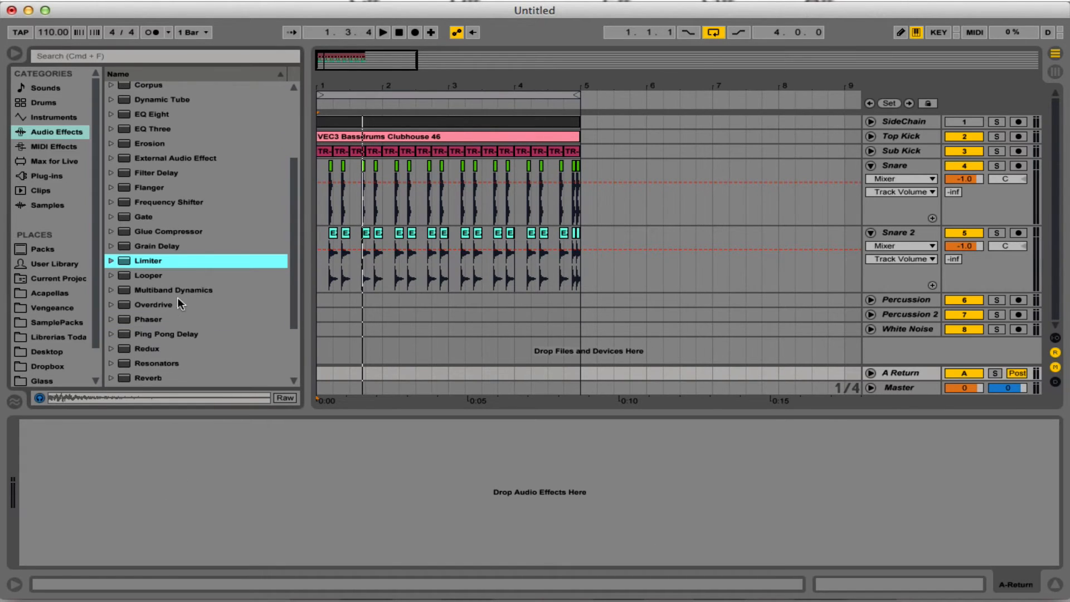
pyautogui.scroll(-1, 168, 318)
pyautogui.moveTo(150, 363); pyautogui.dragTo(170, 507)
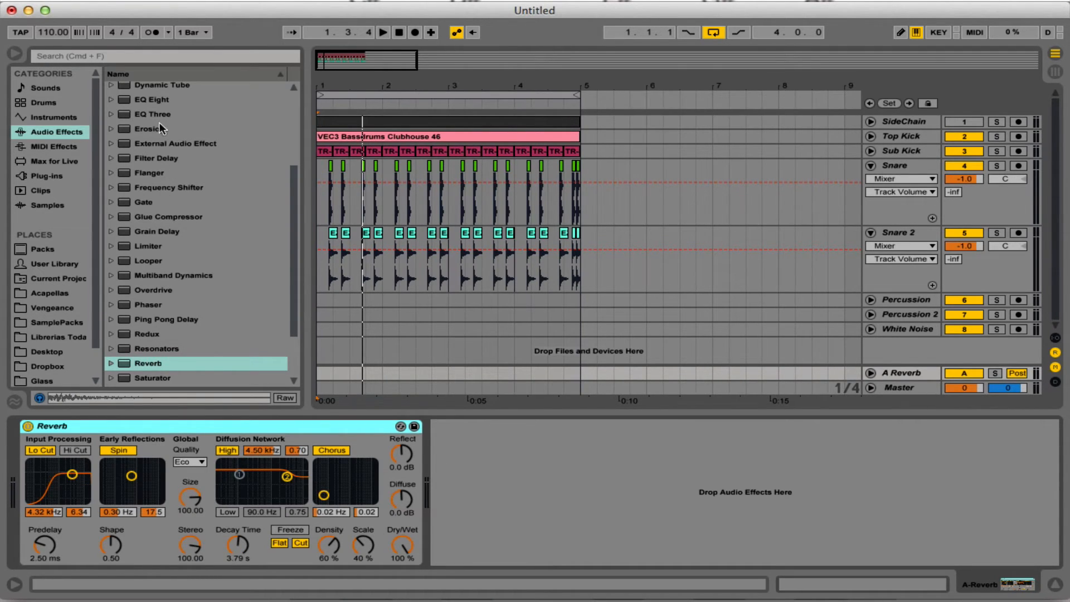
# Add an EQ Eight after the Reverb and turn band 3 into a low cut at about 279 Hz.
pyautogui.moveTo(167, 99); pyautogui.dragTo(494, 476)
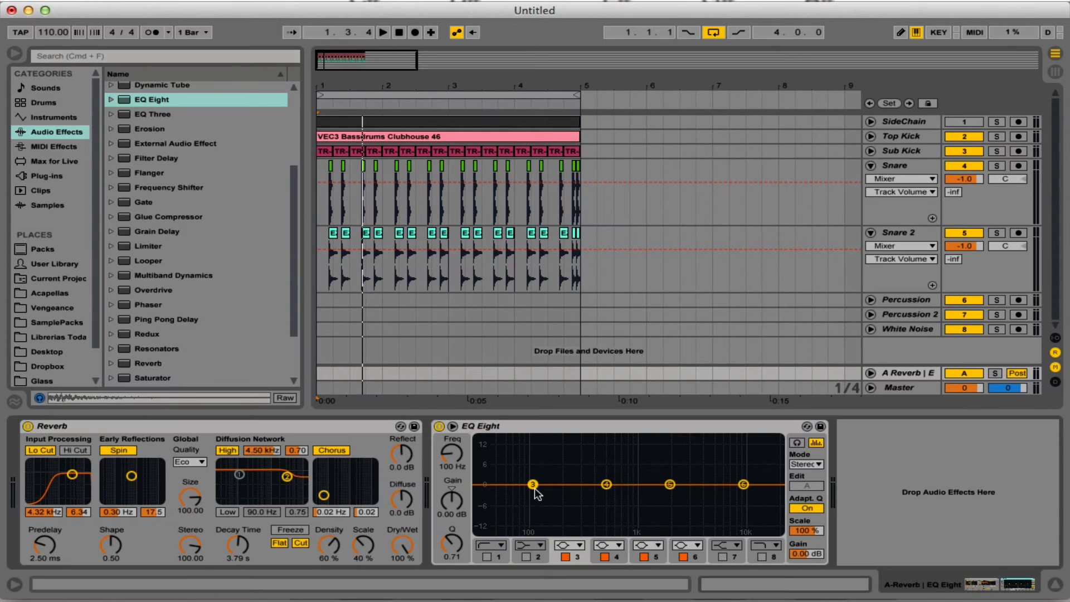
pyautogui.click(574, 550)
pyautogui.click(571, 453)
pyautogui.moveTo(539, 506); pyautogui.dragTo(568, 495)
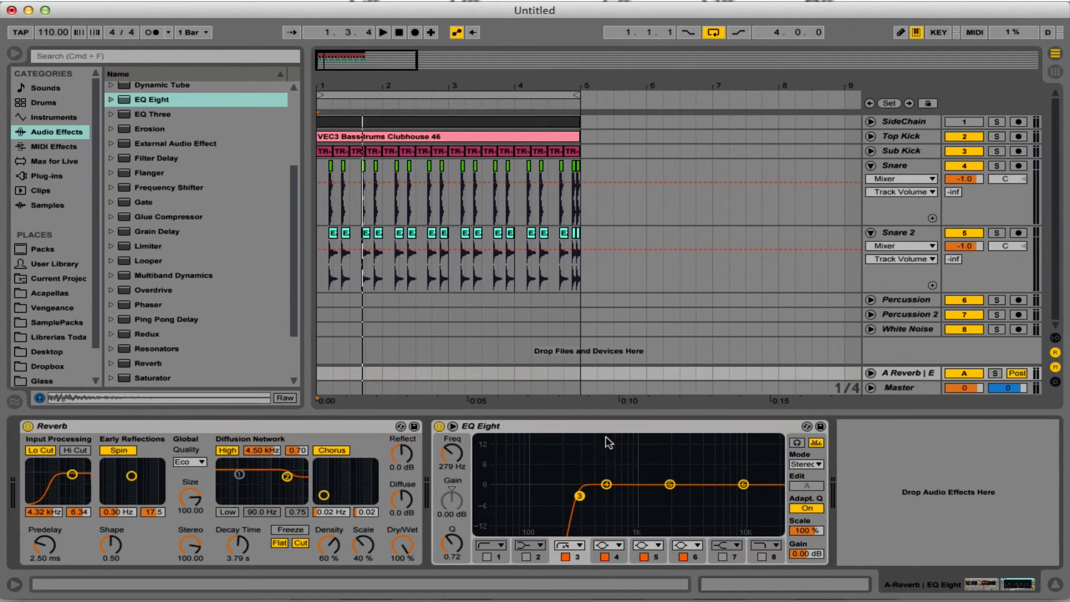
# Set the reverb sends of Snare and Snare 2 to about -30 dB while listening, and fold both tracks.
pyautogui.click(610, 412)
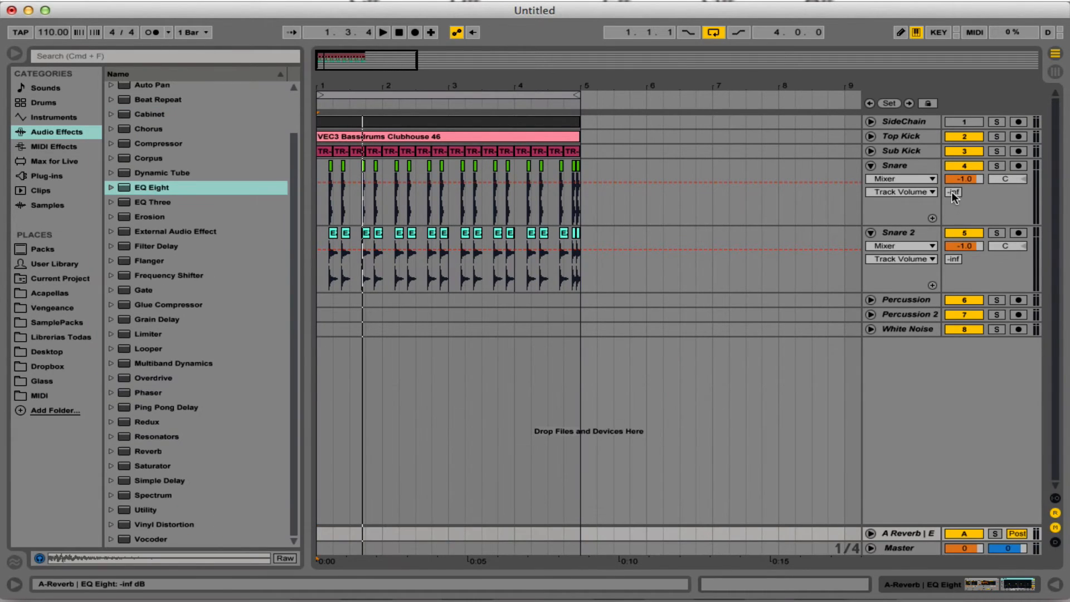
pyautogui.moveTo(953, 193); pyautogui.dragTo(953, 182)
pyautogui.moveTo(952, 261); pyautogui.dragTo(952, 246)
pyautogui.press('space')
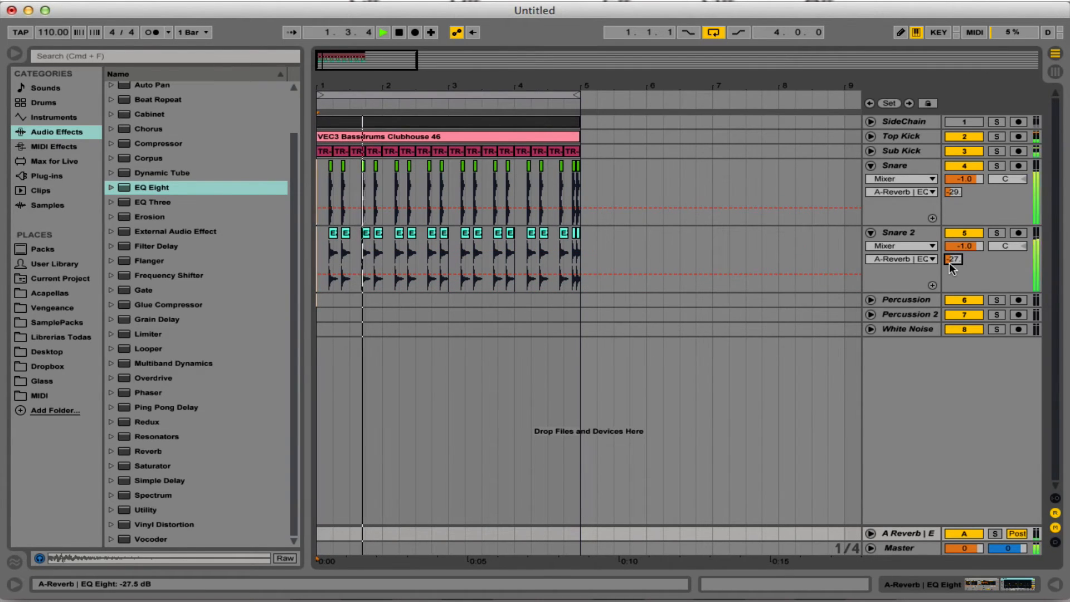
pyautogui.moveTo(951, 261); pyautogui.dragTo(951, 264)
pyautogui.doubleClick(954, 202)
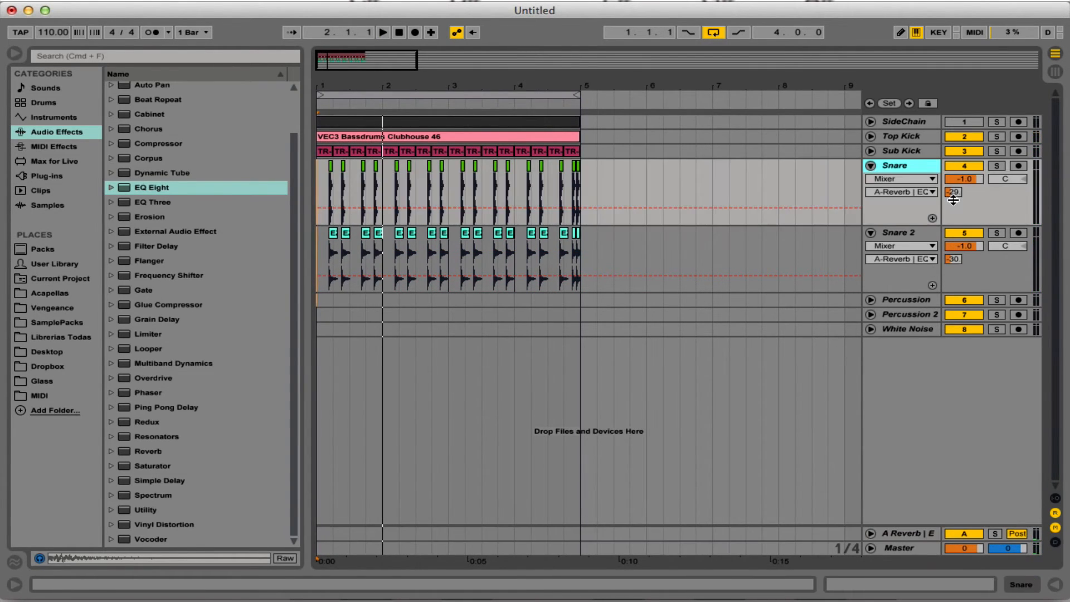
pyautogui.click(871, 165)
pyautogui.click(952, 192)
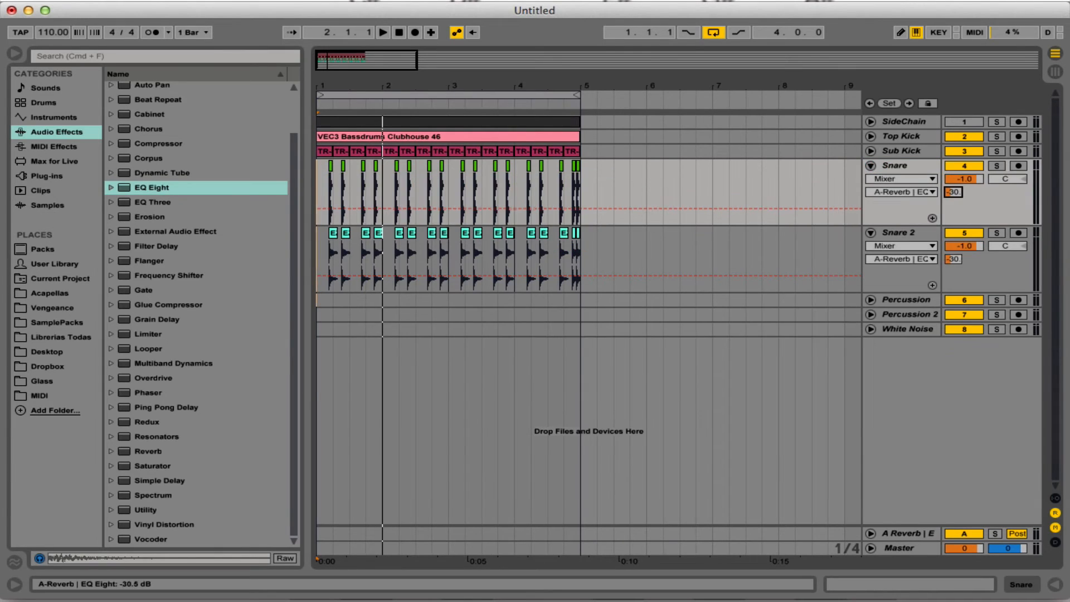
pyautogui.click(871, 166)
pyautogui.click(871, 180)
pyautogui.click(646, 224)
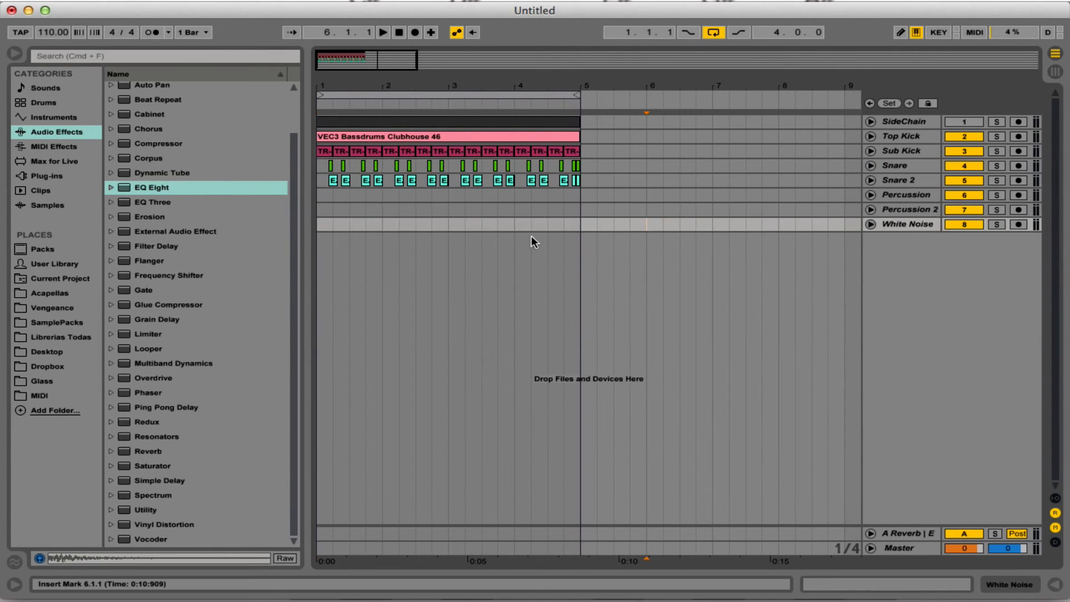
# Select the Percussion track and open the VEH2 folder in the Vengeance sample library.
pyautogui.click(904, 195)
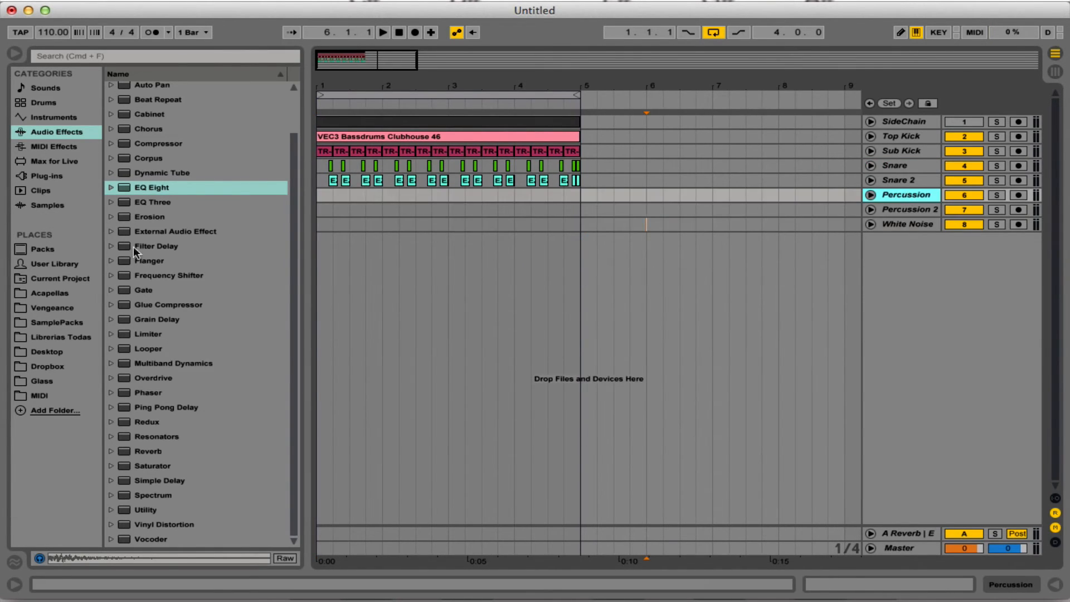
pyautogui.click(78, 323)
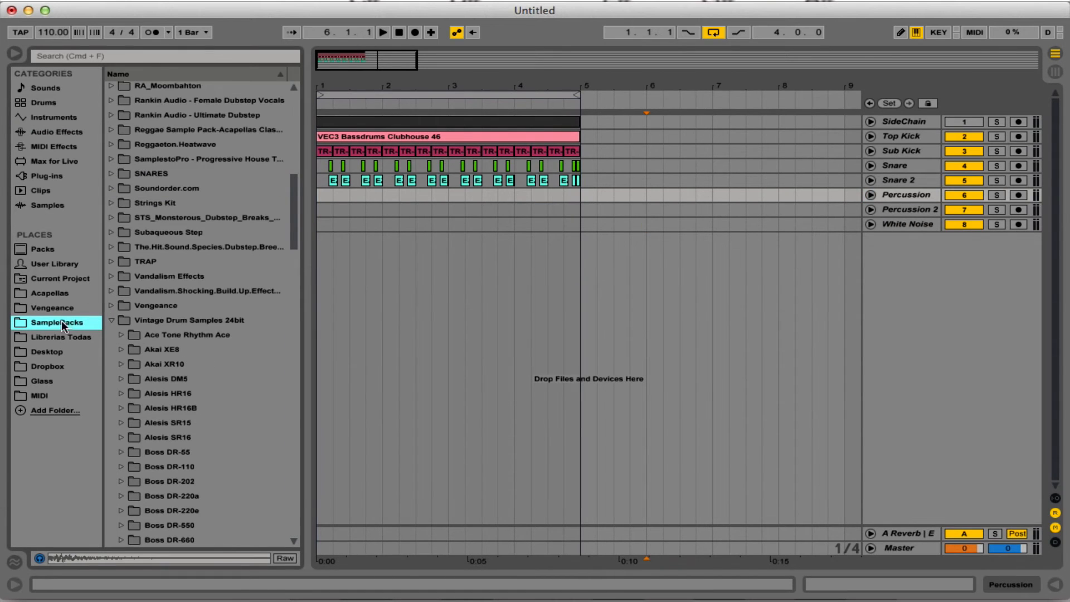
pyautogui.click(66, 309)
pyautogui.click(69, 308)
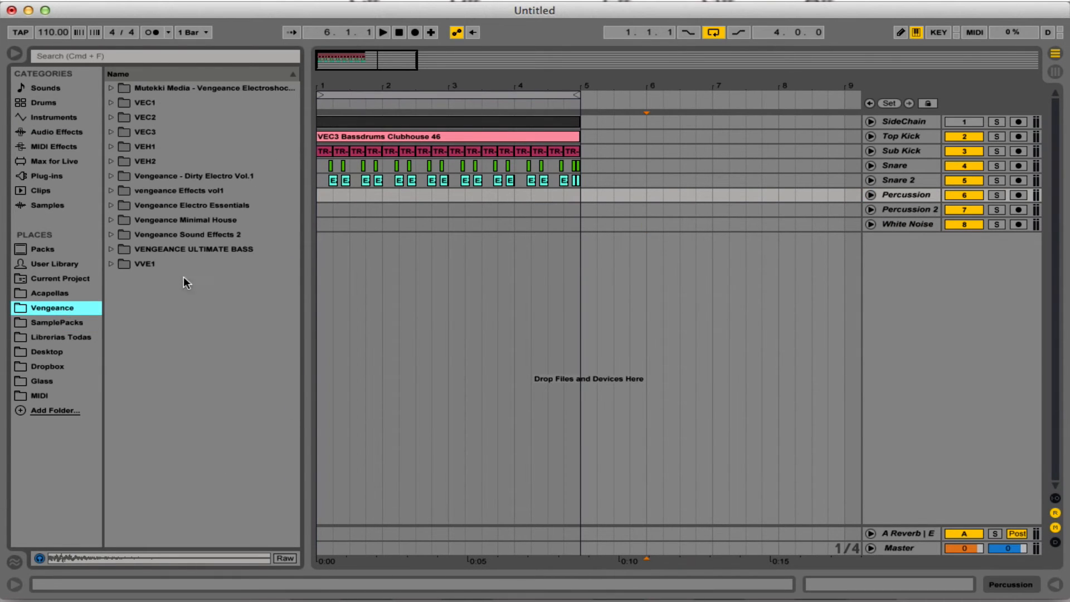
pyautogui.click(171, 133)
pyautogui.click(170, 162)
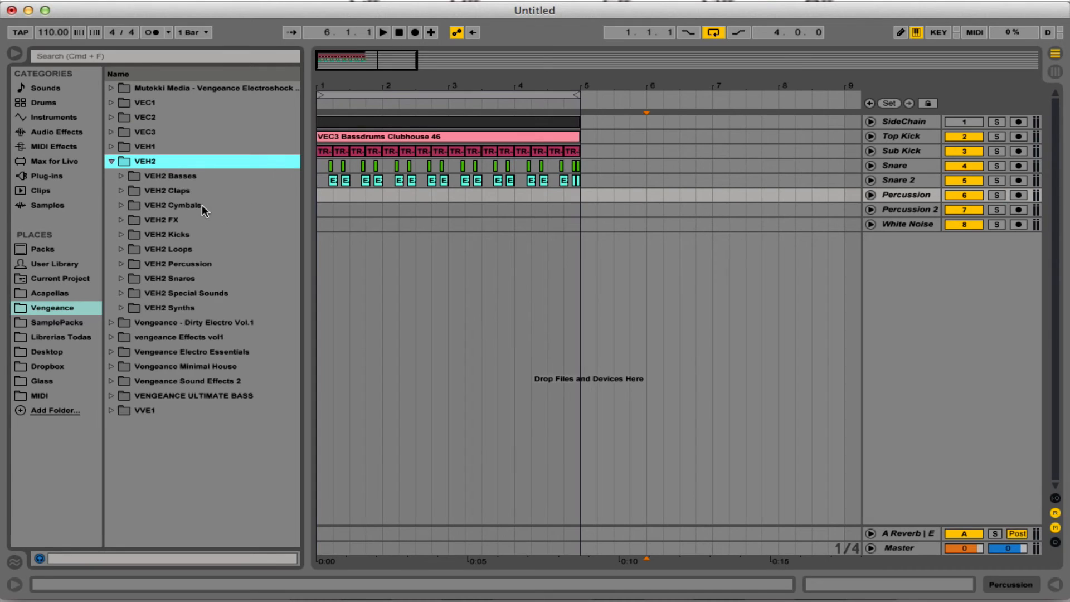
# Audition samples in the VEH2 Percussion folder and place VEH2 Percussion - 005.wav at the start of the Percussion track.
pyautogui.click(188, 265)
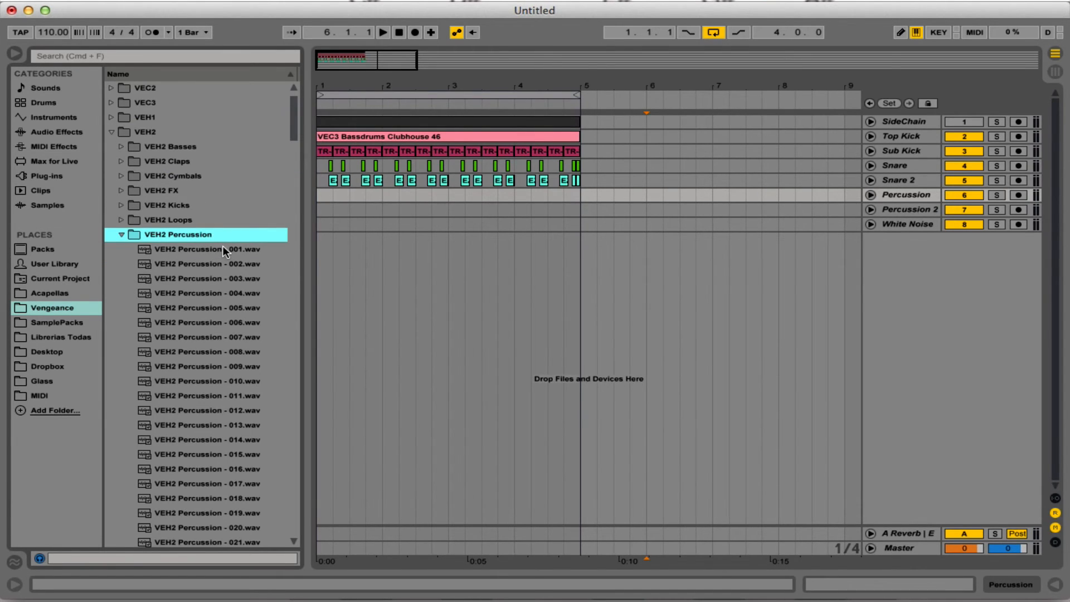
pyautogui.press('Down')
pyautogui.press('Down')
pyautogui.scroll(-3, 223, 247)
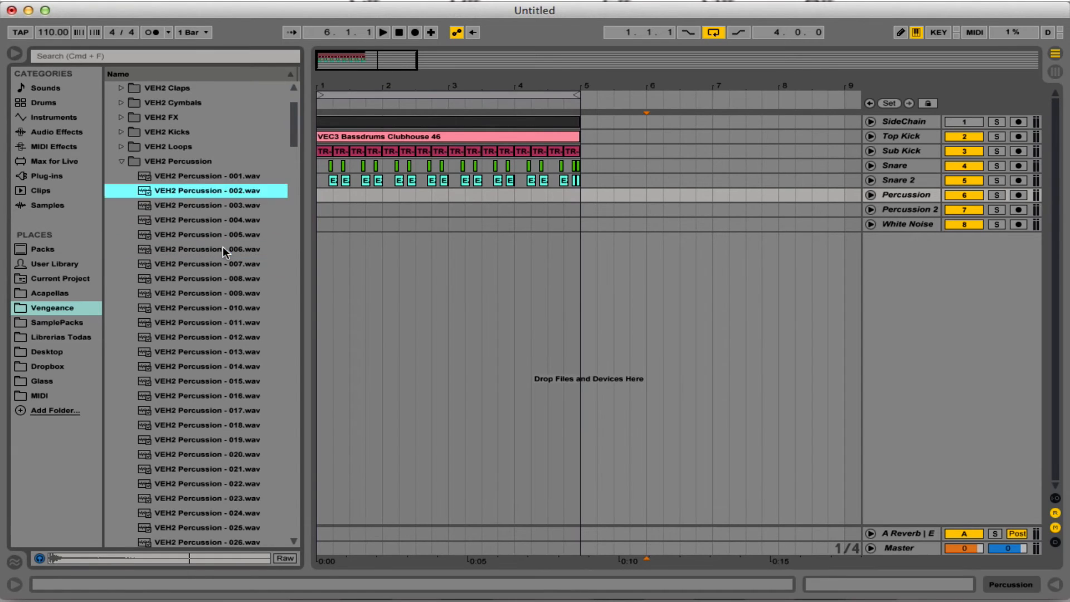
pyautogui.press('Down')
pyautogui.press('Down')
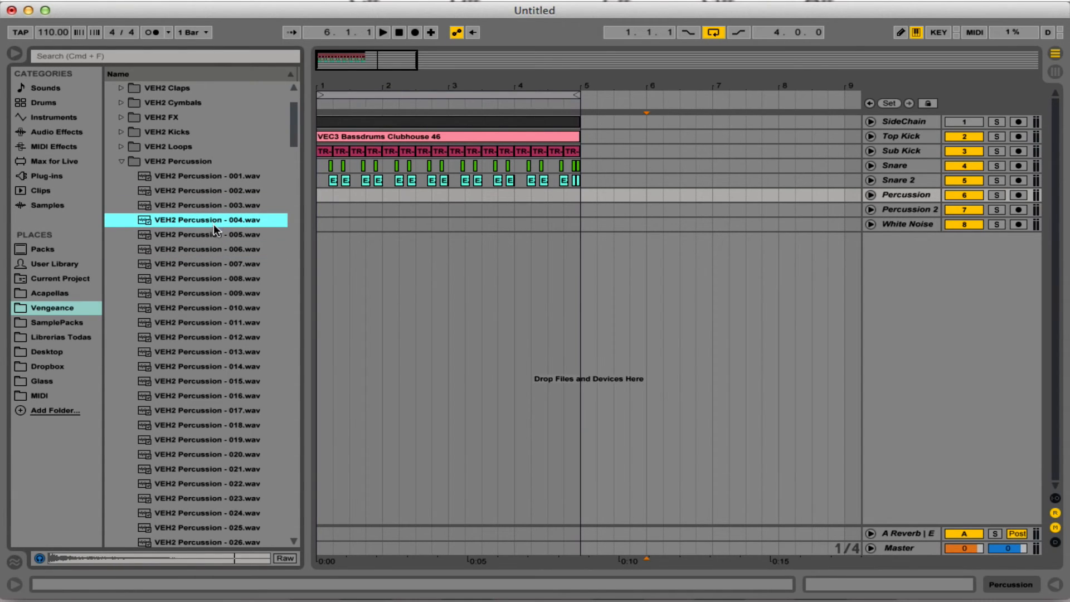
pyautogui.press('Down')
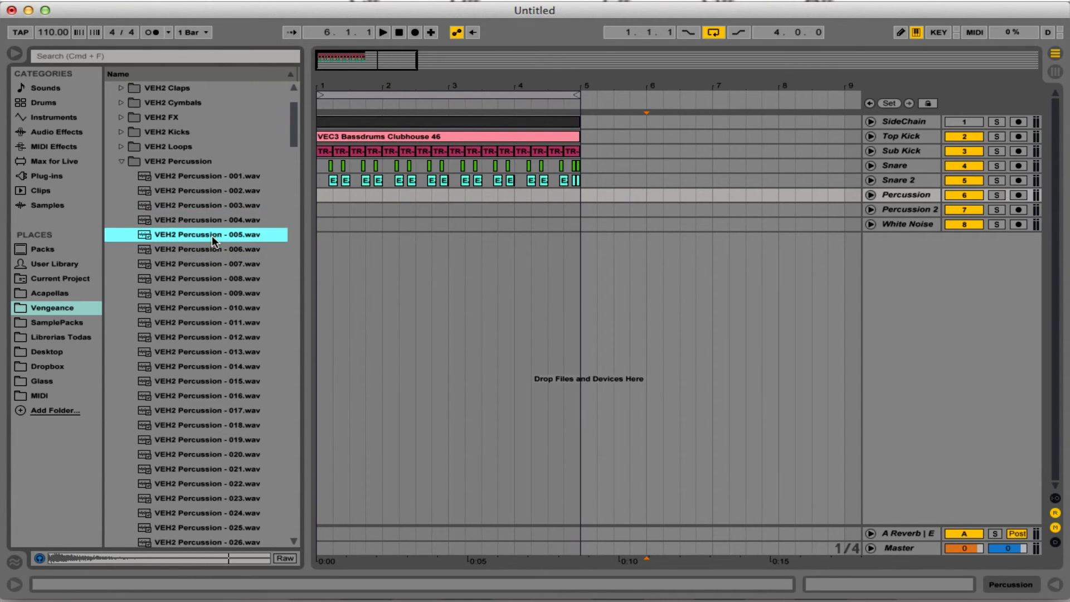
pyautogui.moveTo(218, 239); pyautogui.dragTo(321, 195)
# Audition more VEH2 Percussion samples and place VEH2 Percussion - 009.wav at the start of the Percussion 2 track.
pyautogui.click(226, 263)
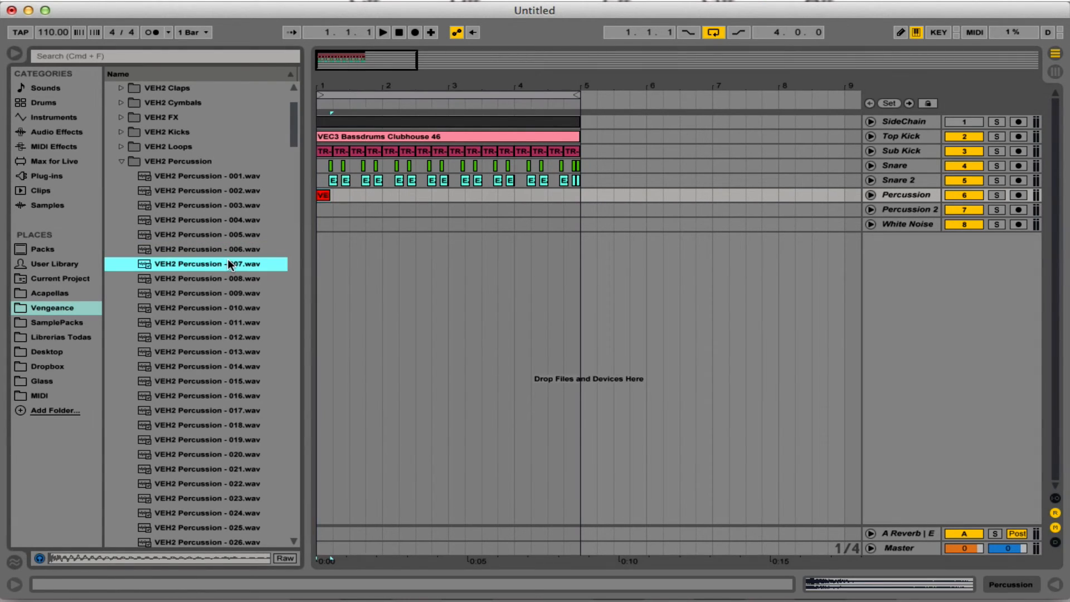
pyautogui.press('Down')
pyautogui.press('Down')
pyautogui.press('Down')
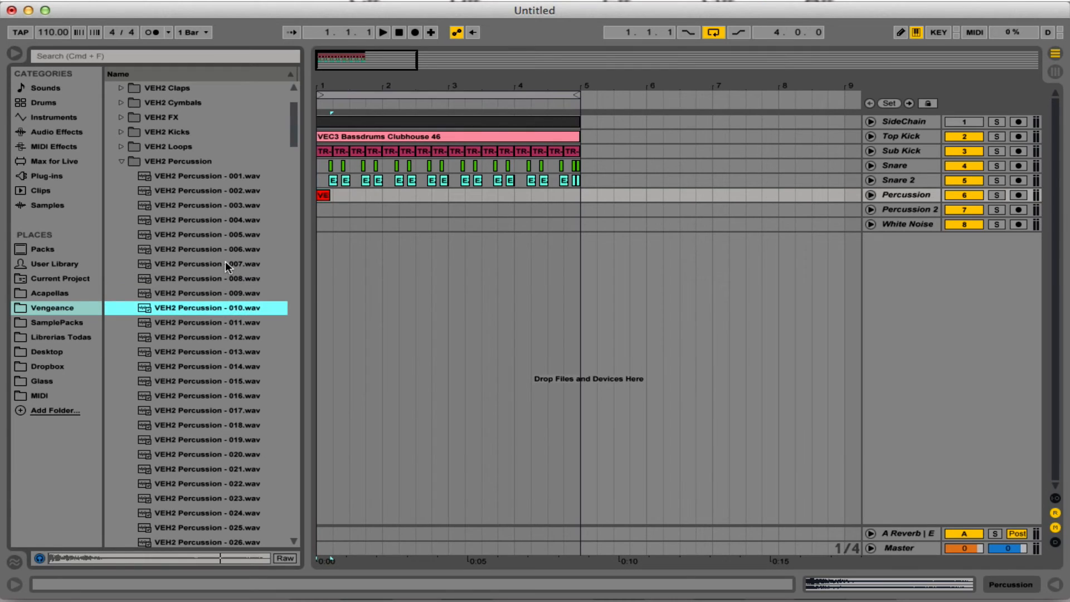
pyautogui.press('Up')
pyautogui.moveTo(221, 300); pyautogui.dragTo(324, 210)
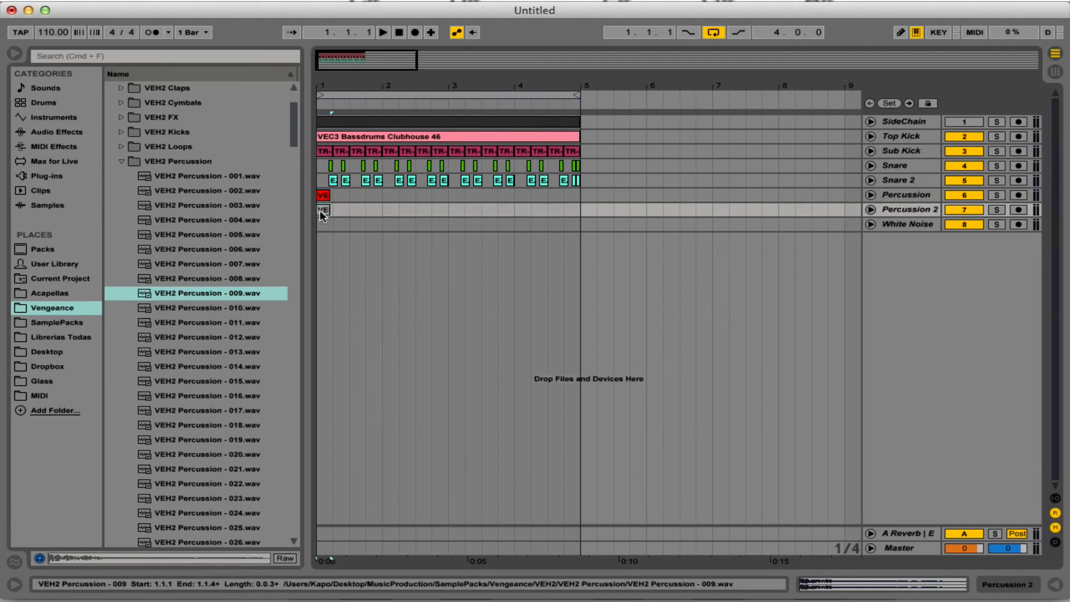
# Audition VEH2 Percussion samples 012 to 014 and place VEH2 Percussion - 014.wav on Percussion 2 at 1.3.1.
pyautogui.click(222, 338)
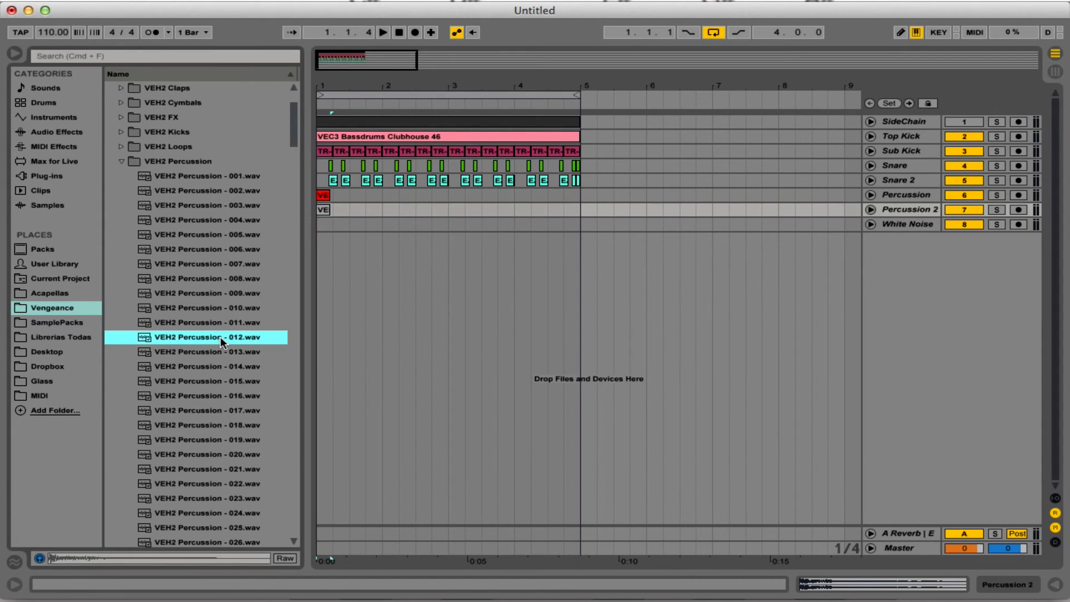
pyautogui.click(230, 354)
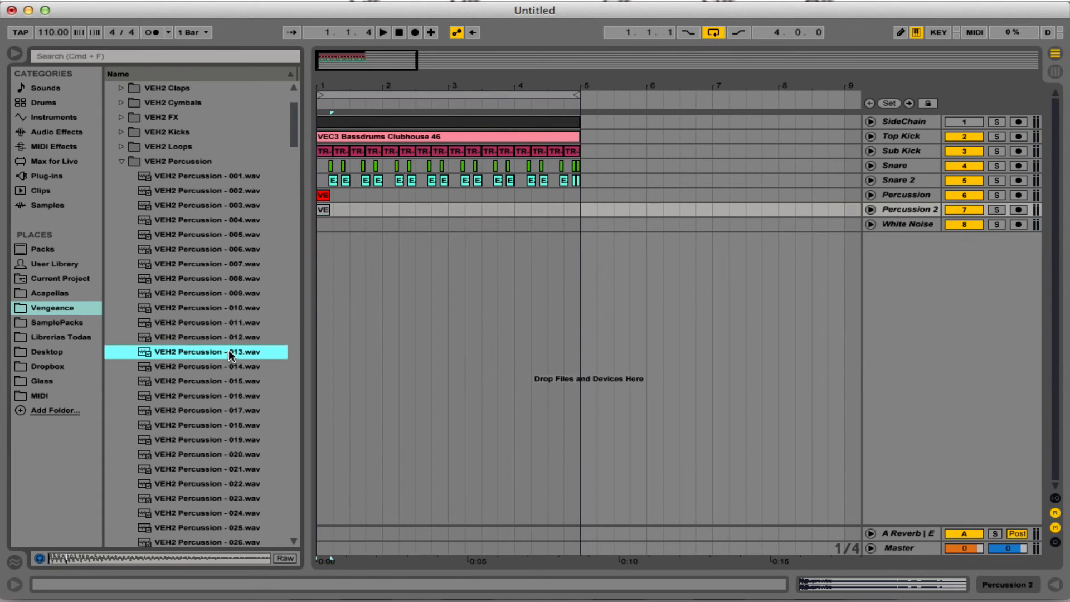
pyautogui.click(231, 362)
pyautogui.moveTo(230, 365); pyautogui.dragTo(334, 300)
pyautogui.moveTo(336, 217); pyautogui.dragTo(351, 217)
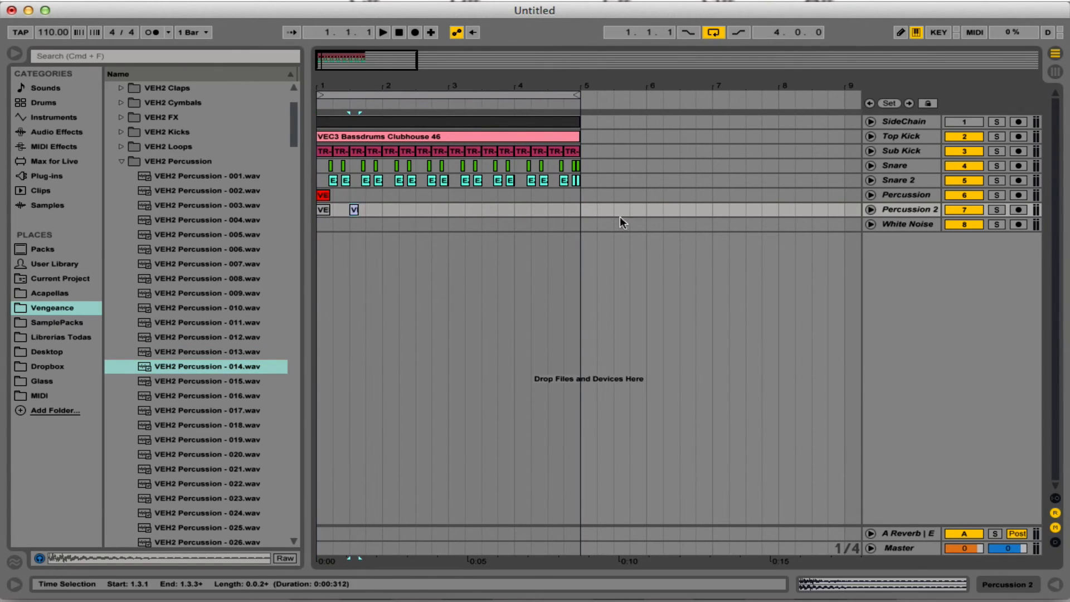
# Duplicate the Percussion 2 track, rename the copy Percussion 3, and keep sample 009 only on the original and 014 only on the copy.
pyautogui.click(906, 210)
pyautogui.press('super+d')
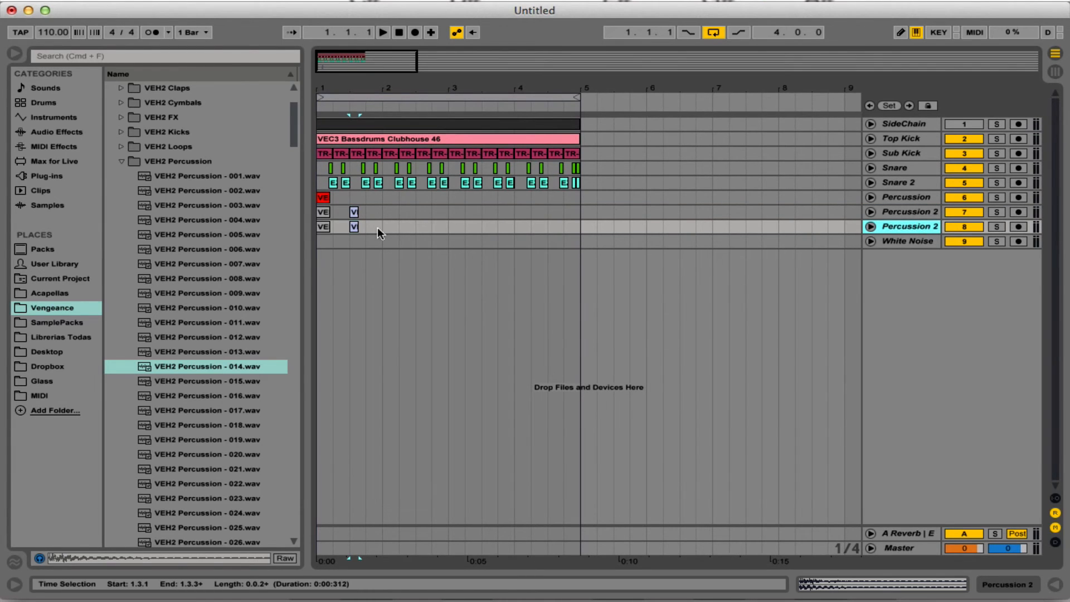
pyautogui.click(354, 213)
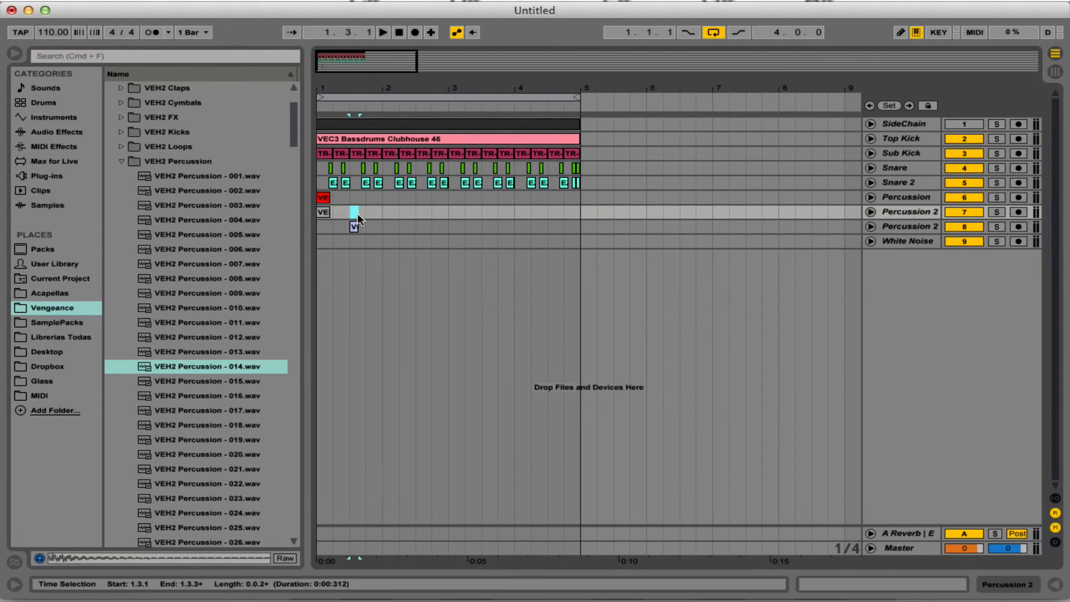
pyautogui.click(914, 228)
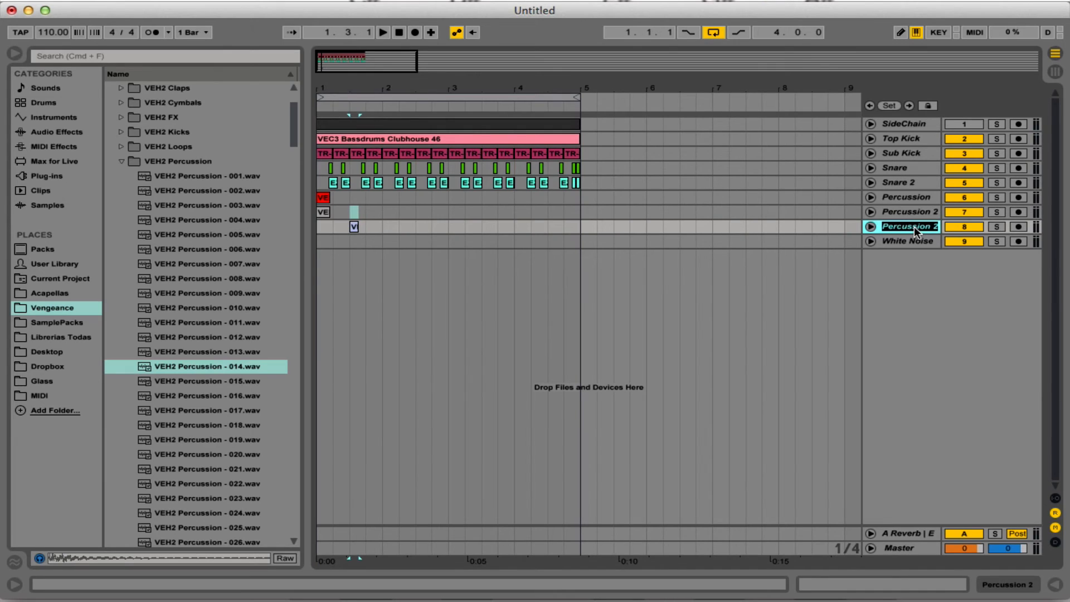
pyautogui.press('Return')
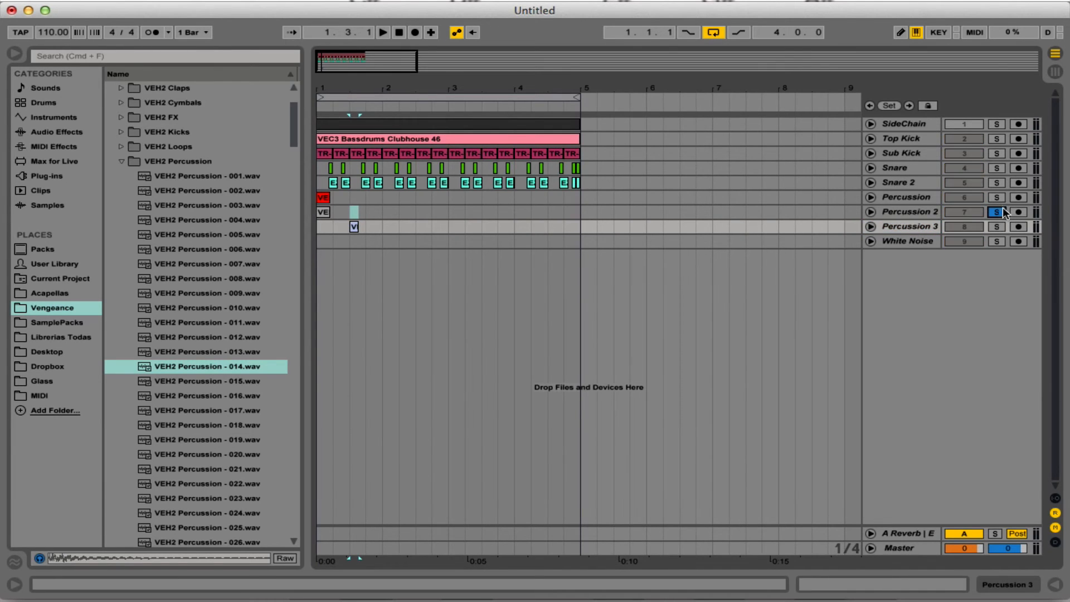
# Solo the Percussion 2 track and listen to its clip from the start of the loop.
pyautogui.click(998, 212)
pyautogui.press('space')
pyautogui.press('space')
pyautogui.click(399, 32)
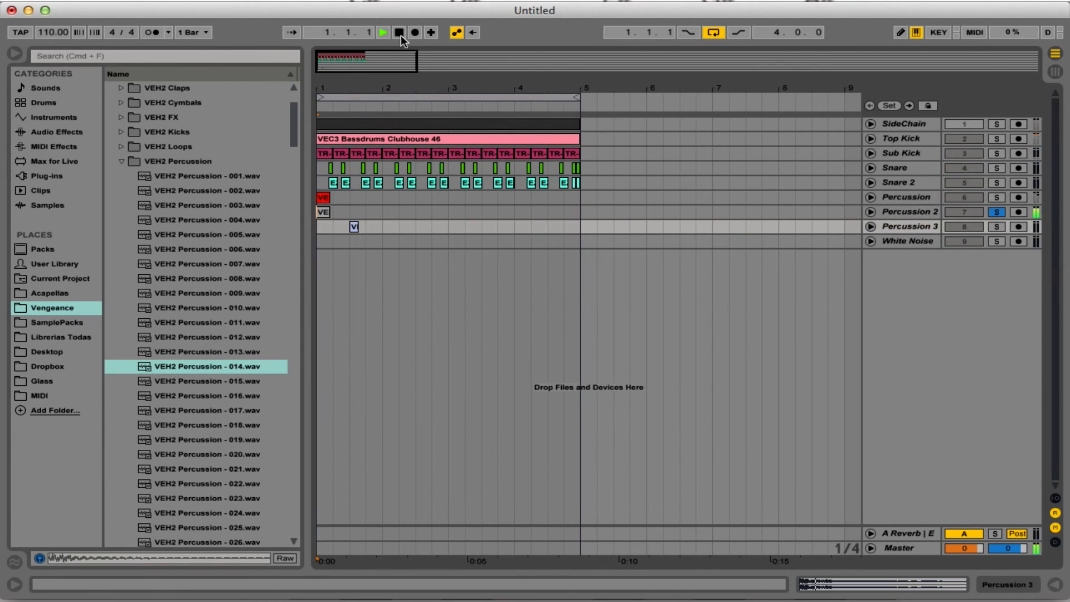
# Unfold Percussion 2 and duplicate its first one-beat segment so the sample hits on every beat of the four bars.
pyautogui.moveTo(327, 91); pyautogui.dragTo(329, 173)
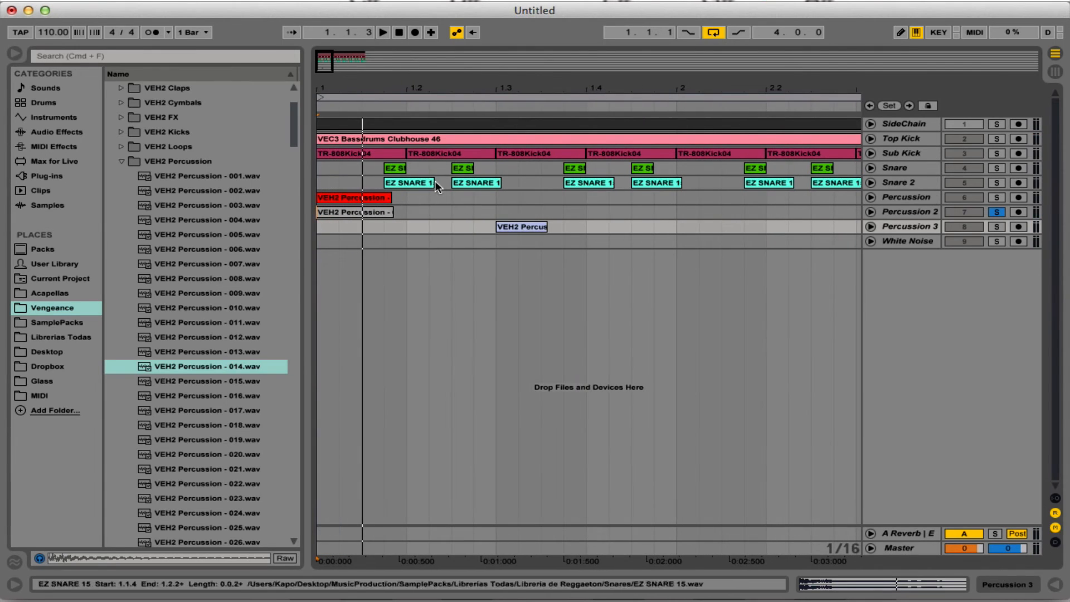
pyautogui.click(861, 221)
pyautogui.click(867, 213)
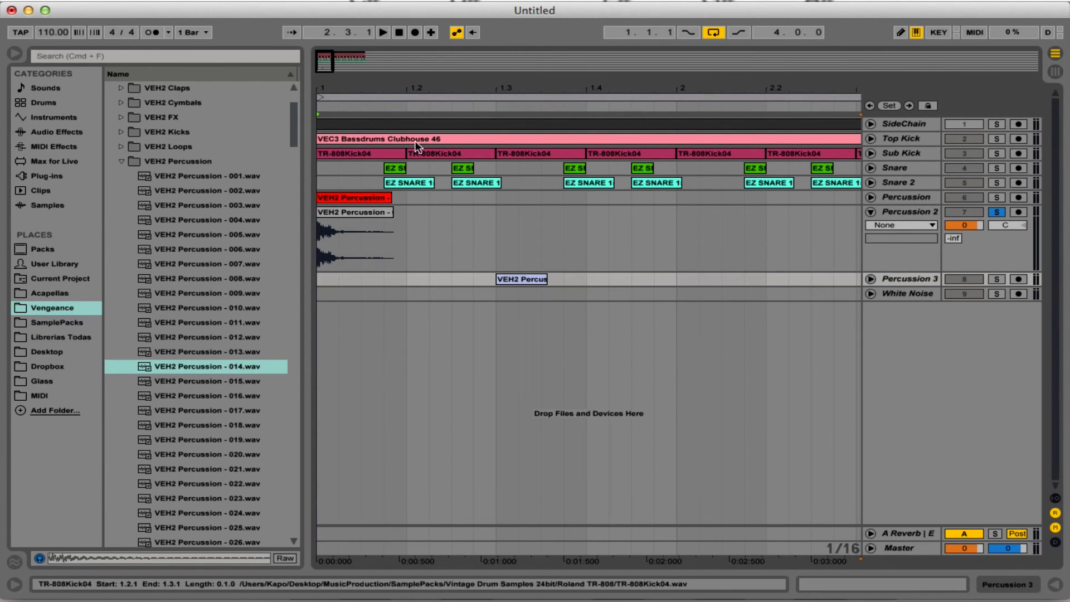
pyautogui.click(405, 242)
pyautogui.press('super+d')
pyautogui.press('super+d')
pyautogui.press('super+d')
pyautogui.press('-')
pyautogui.press('-')
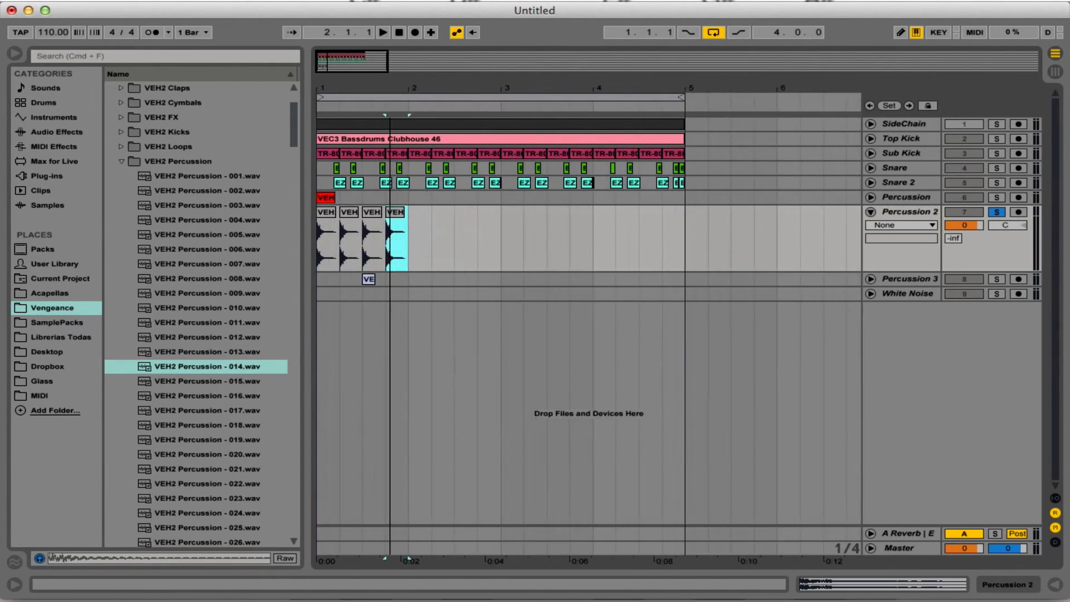
pyautogui.press('super+d')
pyautogui.press('super+d')
pyautogui.press('super+d')
pyautogui.press('super+d')
pyautogui.press('super+d')
pyautogui.press('super+d')
pyautogui.press('super+d')
pyautogui.press('super+d')
pyautogui.press('super+d')
pyautogui.press('super+d')
pyautogui.press('super+d')
pyautogui.press('super+d')
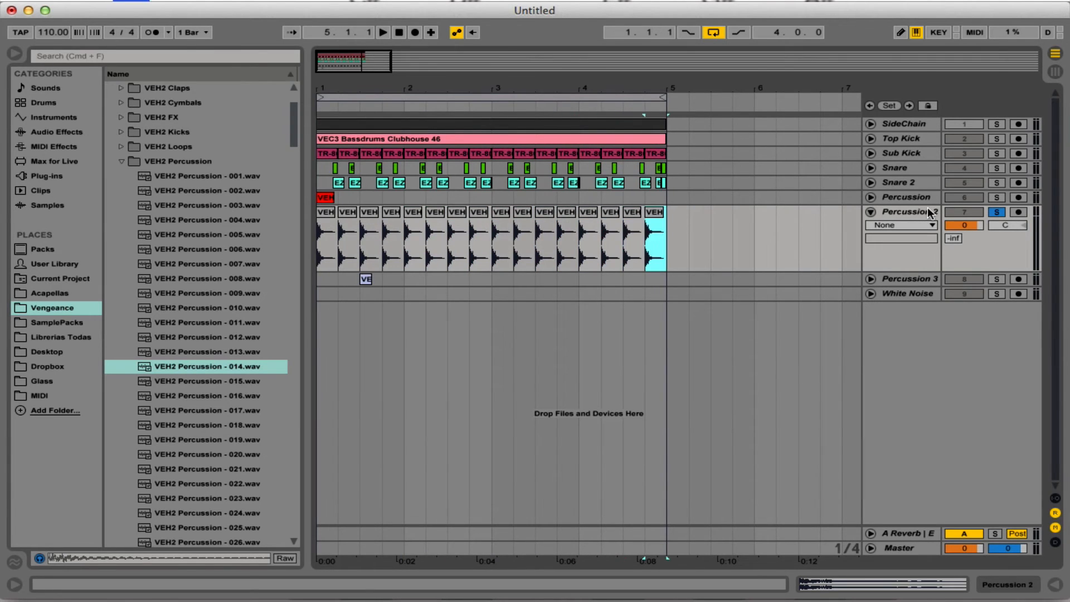
# Turn off soloing, mute the Percussion and Percussion 3 tracks, and play the loop with the Percussion 2 pattern.
pyautogui.click(997, 199)
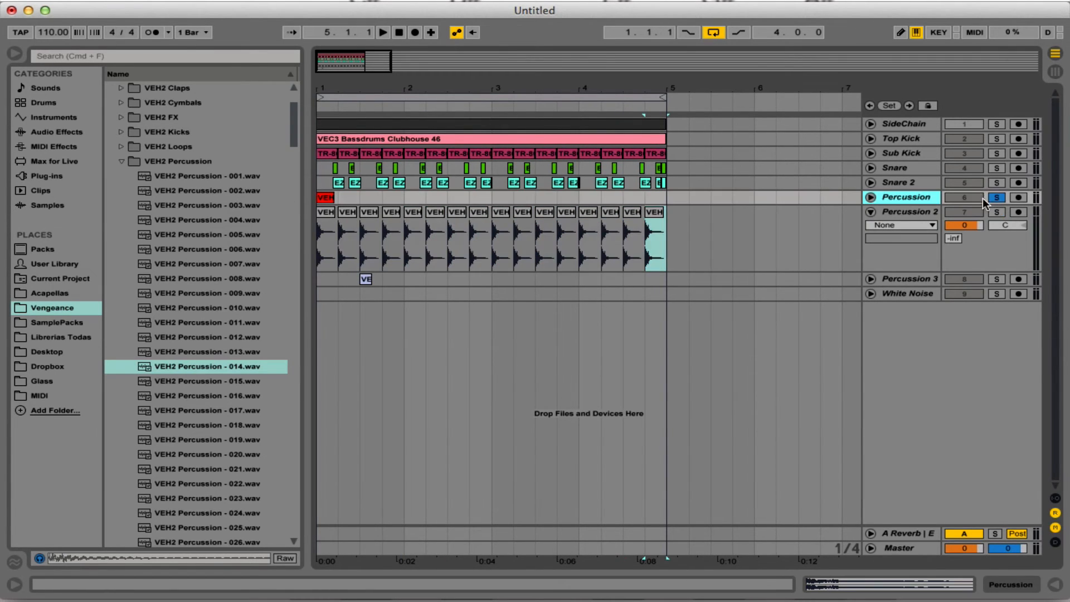
pyautogui.click(995, 199)
pyautogui.click(977, 270)
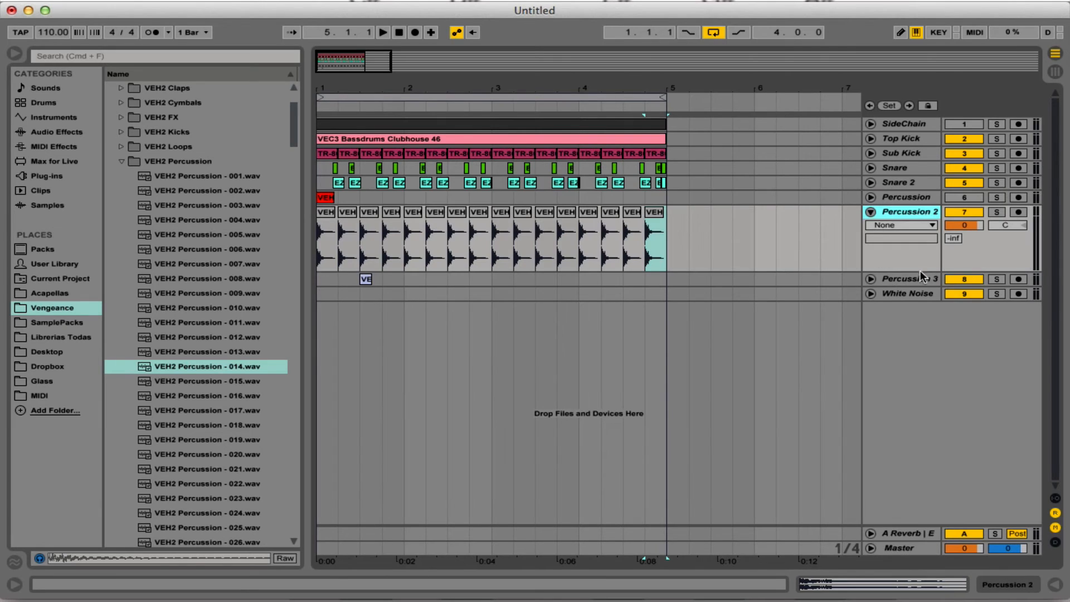
pyautogui.press('space')
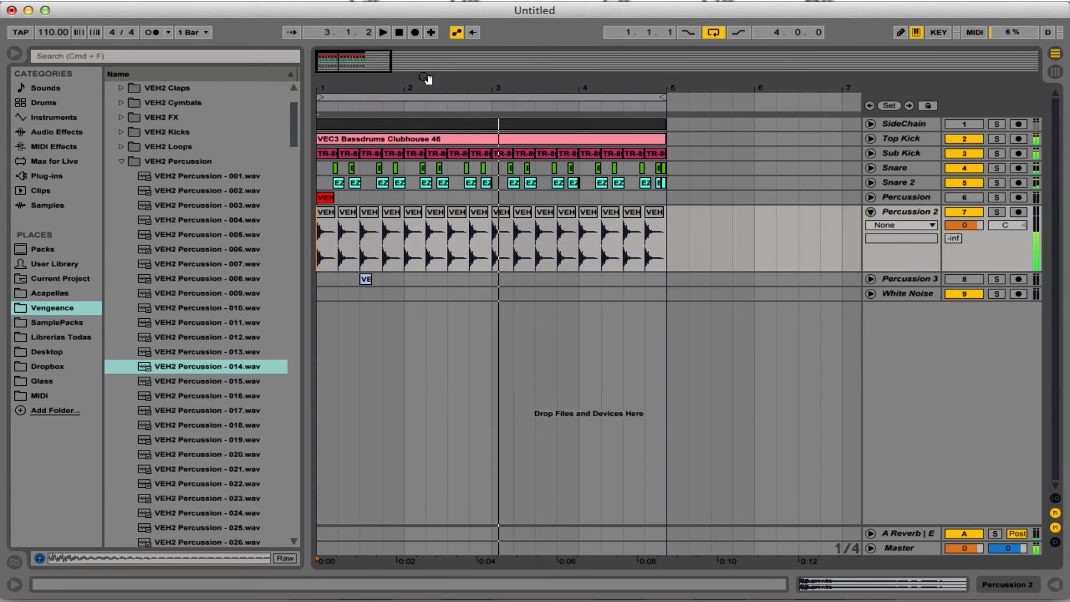
pyautogui.press('space')
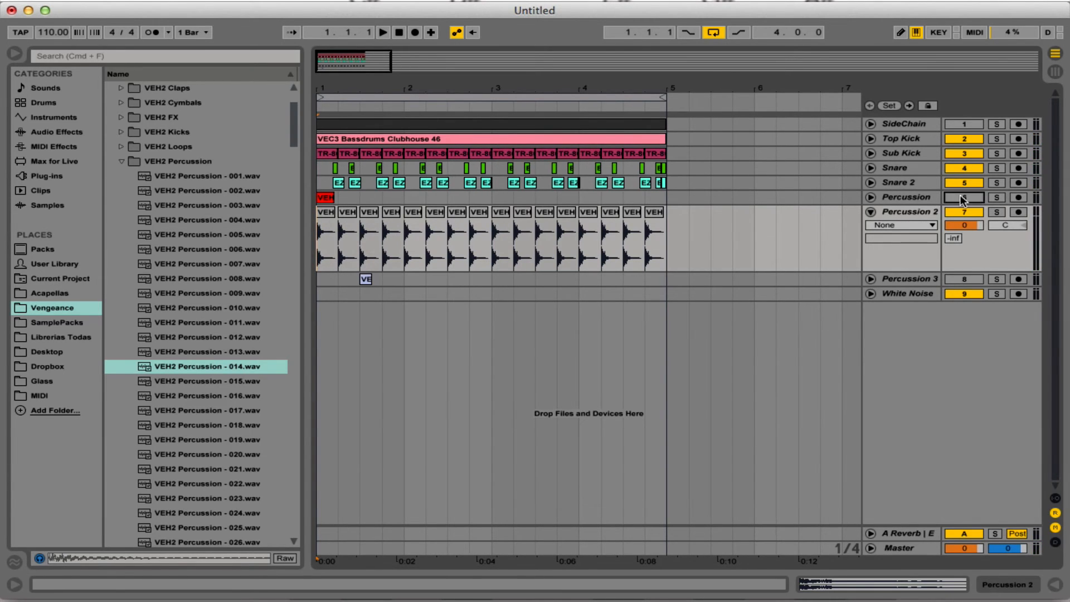
# Unmute the Percussion track, move its clip to the offbeat at 1.1.3, and listen to the placement.
pyautogui.click(962, 197)
pyautogui.moveTo(326, 91); pyautogui.dragTo(328, 130)
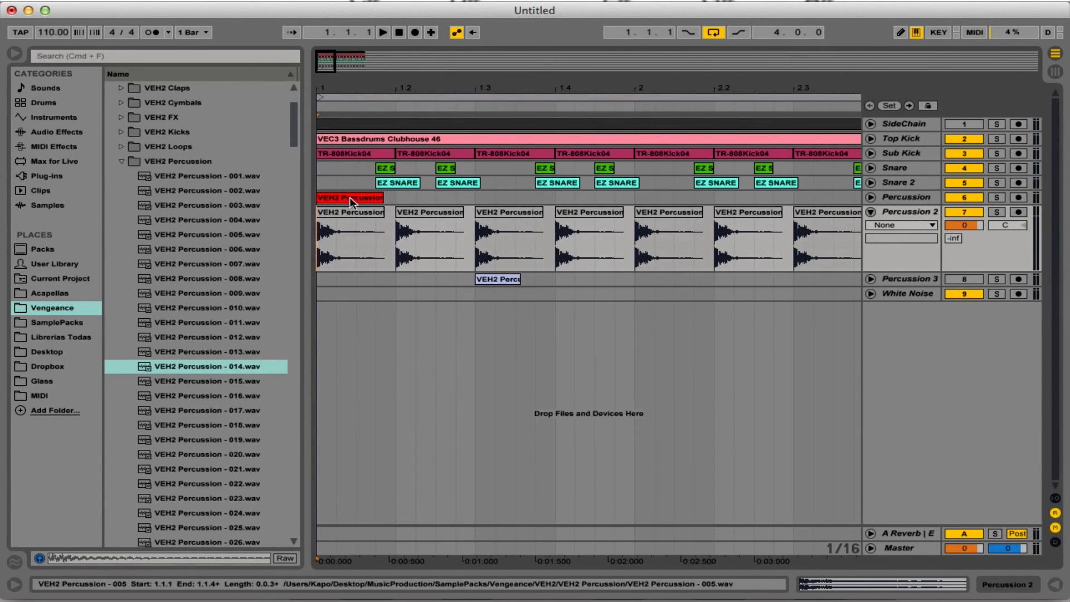
pyautogui.moveTo(350, 197); pyautogui.dragTo(387, 199)
pyautogui.moveTo(357, 91); pyautogui.dragTo(361, 57)
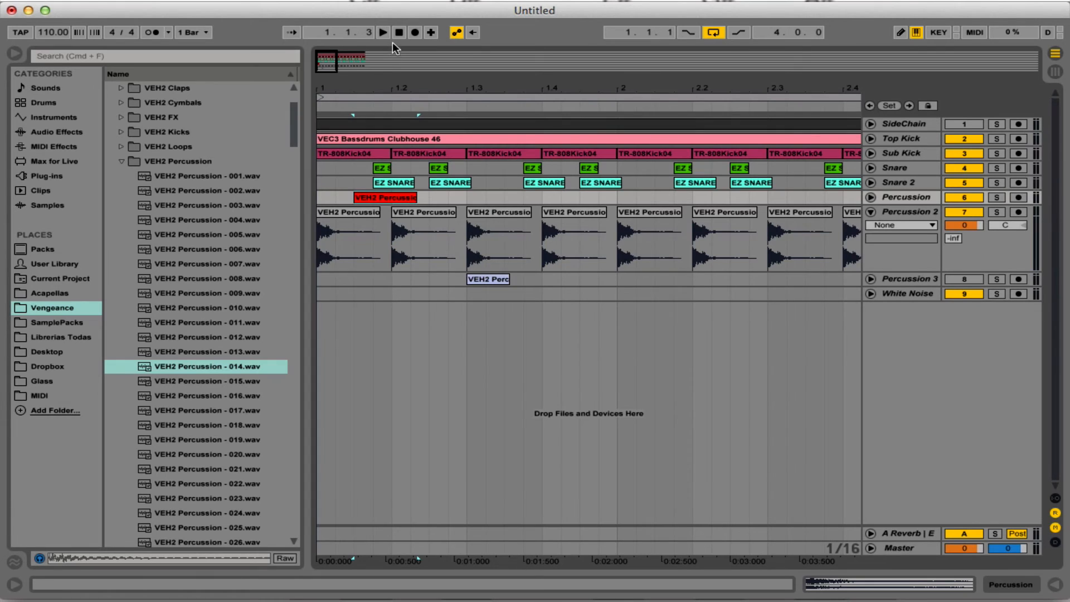
pyautogui.press('space')
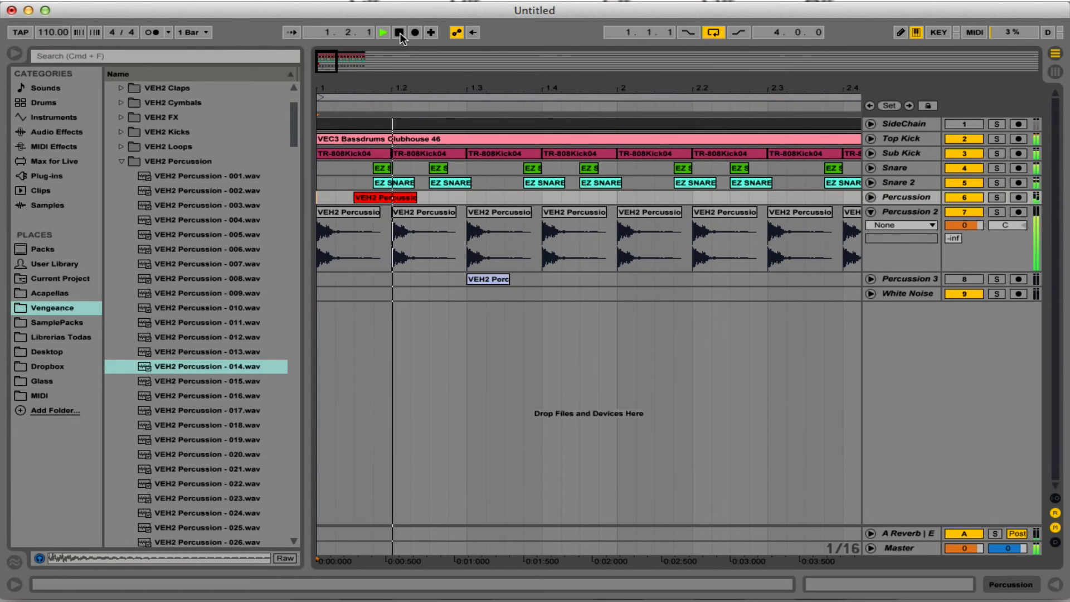
pyautogui.press('space')
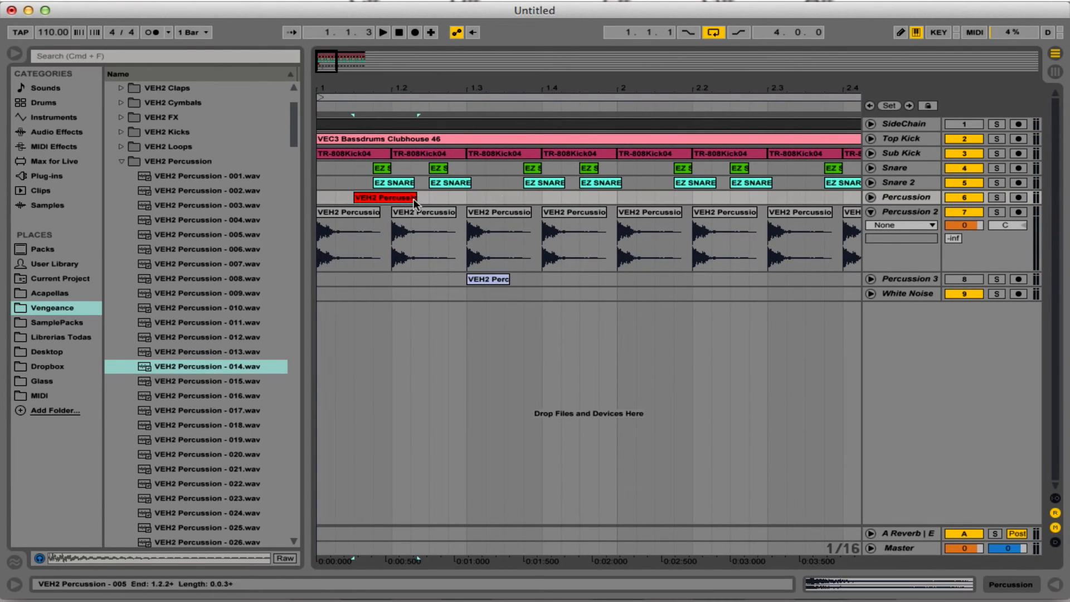
# Copy the Percussion clip to 1.3.3 and repeat the one-bar pattern through all four bars.
pyautogui.click(509, 197)
pyautogui.press('super+v')
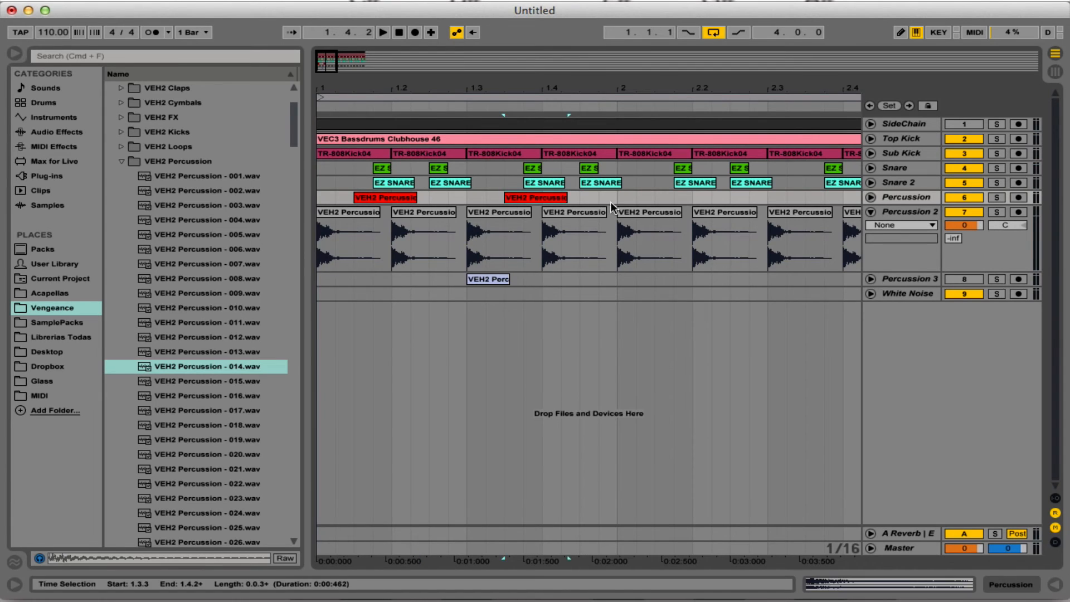
pyautogui.moveTo(618, 195); pyautogui.dragTo(294, 198)
pyautogui.press('super+d')
pyautogui.press('super+d')
pyautogui.moveTo(676, 91); pyautogui.dragTo(578, 90)
pyautogui.press('super+d')
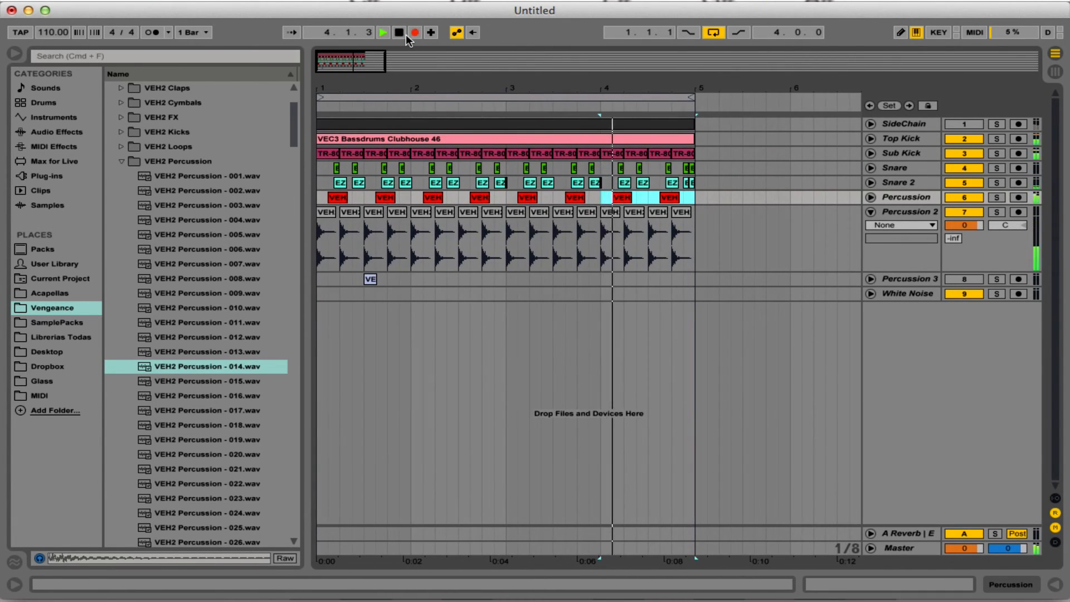
# Play the loop from the start to hear both percussion patterns with the kicks and snares.
pyautogui.click(399, 32)
pyautogui.press('space')
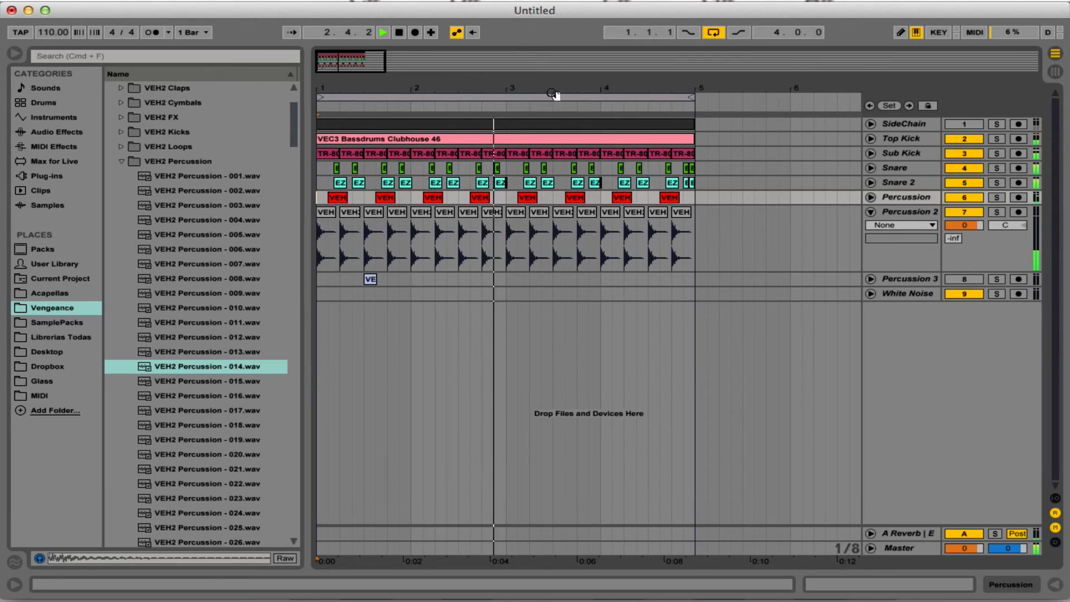
pyautogui.press('space')
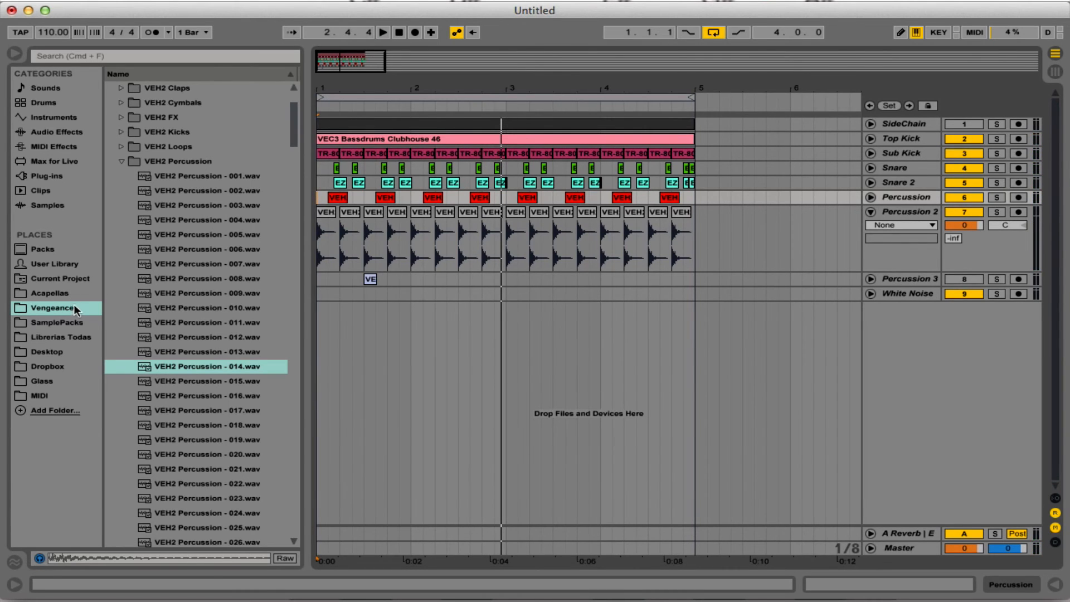
# Open the Timbales (Palitos) folder in the Libreria Reggaeton Full sample pack and preview the Timbal (21) sample.
pyautogui.click(65, 322)
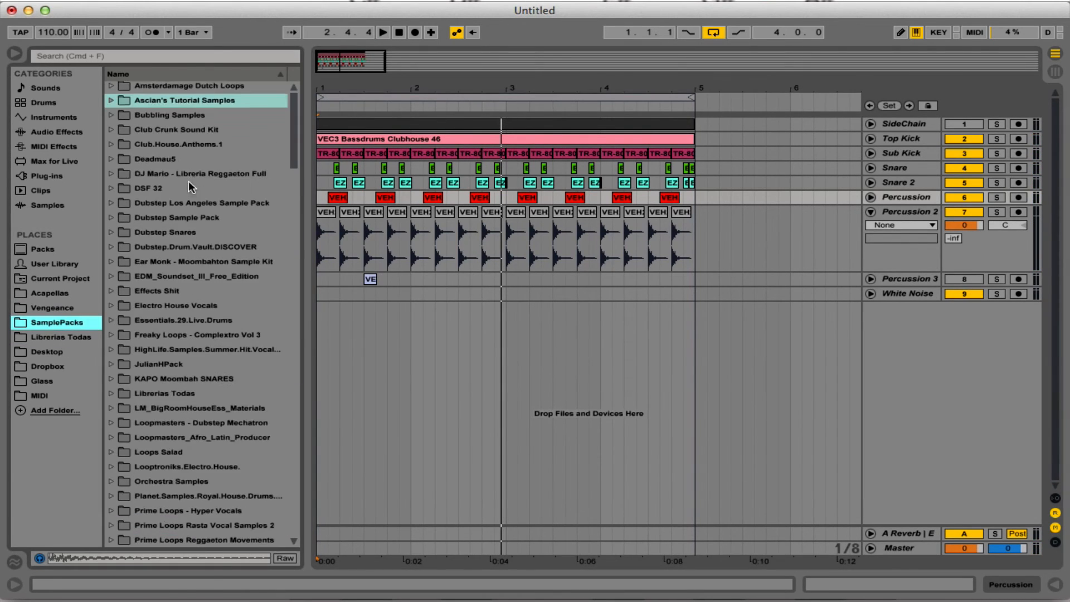
pyautogui.click(199, 177)
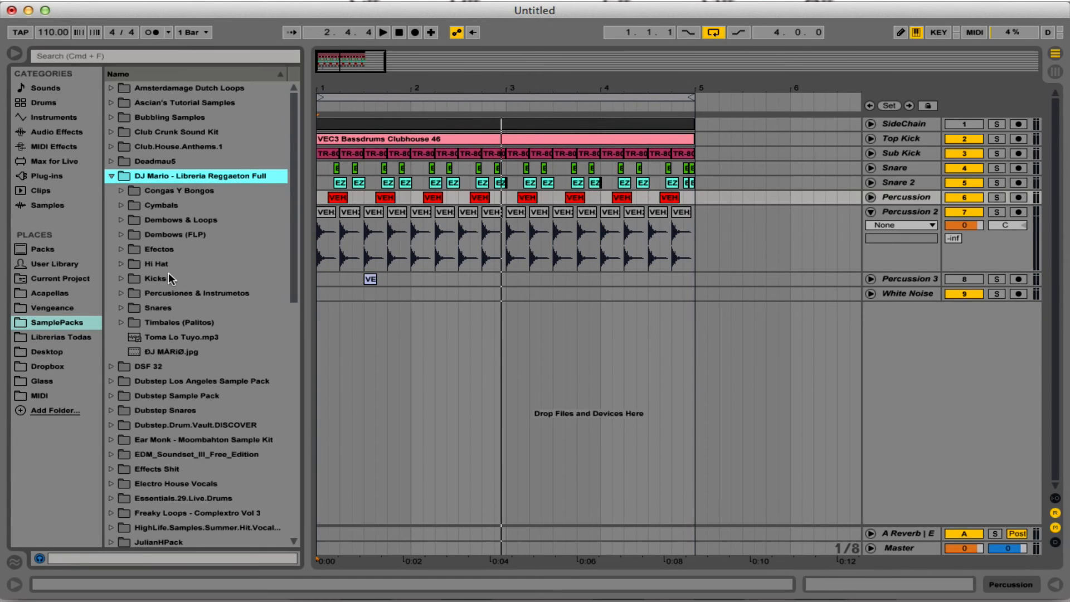
pyautogui.doubleClick(172, 322)
pyautogui.scroll(-8, 201, 305)
pyautogui.click(209, 294)
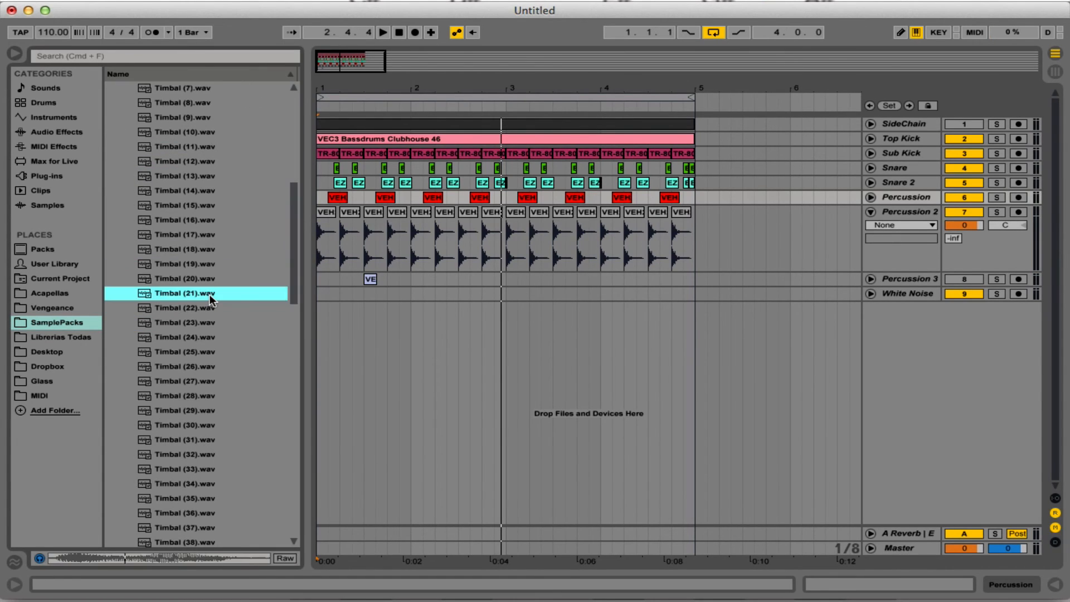
# Audition further Timbal samples, including Timbal (26), (33), (9) and (8).
pyautogui.press('Down')
pyautogui.press('Down')
pyautogui.press('Down')
pyautogui.press('Down')
pyautogui.press('Down')
pyautogui.press('Down')
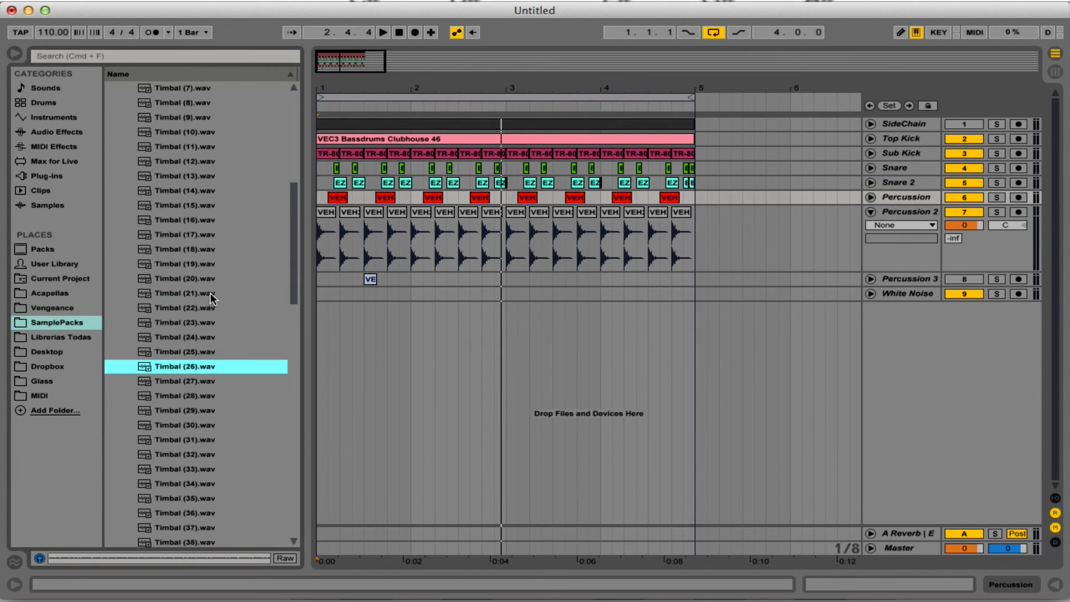
pyautogui.press('Down')
pyautogui.press('Down')
pyautogui.press('Down')
pyautogui.press('Down')
pyautogui.press('Down')
pyautogui.press('Down')
pyautogui.press('Down')
pyautogui.press('Down')
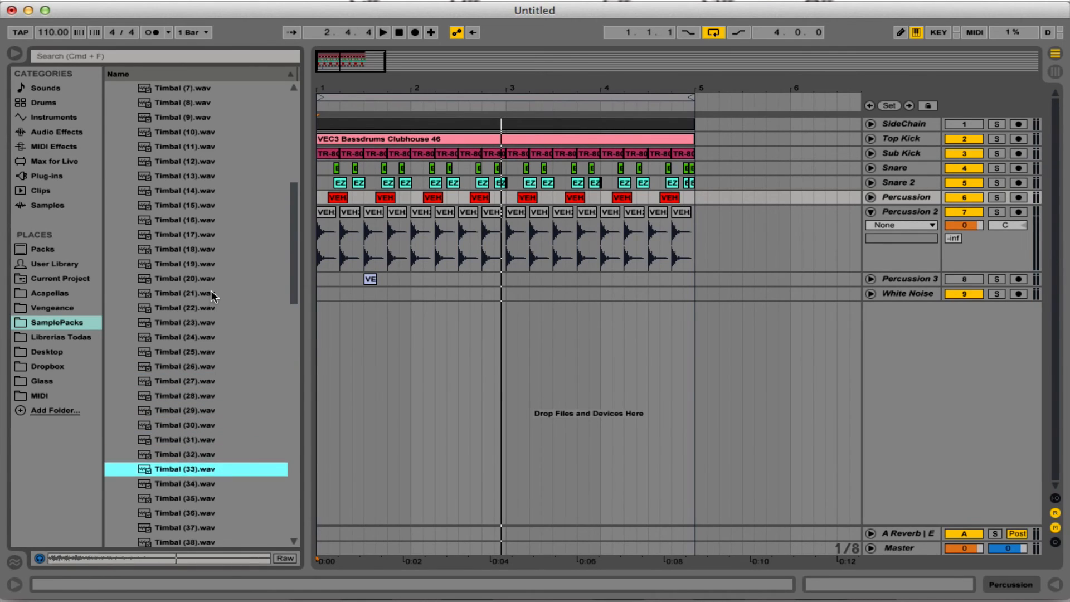
pyautogui.click(178, 164)
pyautogui.scroll(5, 180, 167)
pyautogui.click(201, 191)
pyautogui.scroll(1, 202, 190)
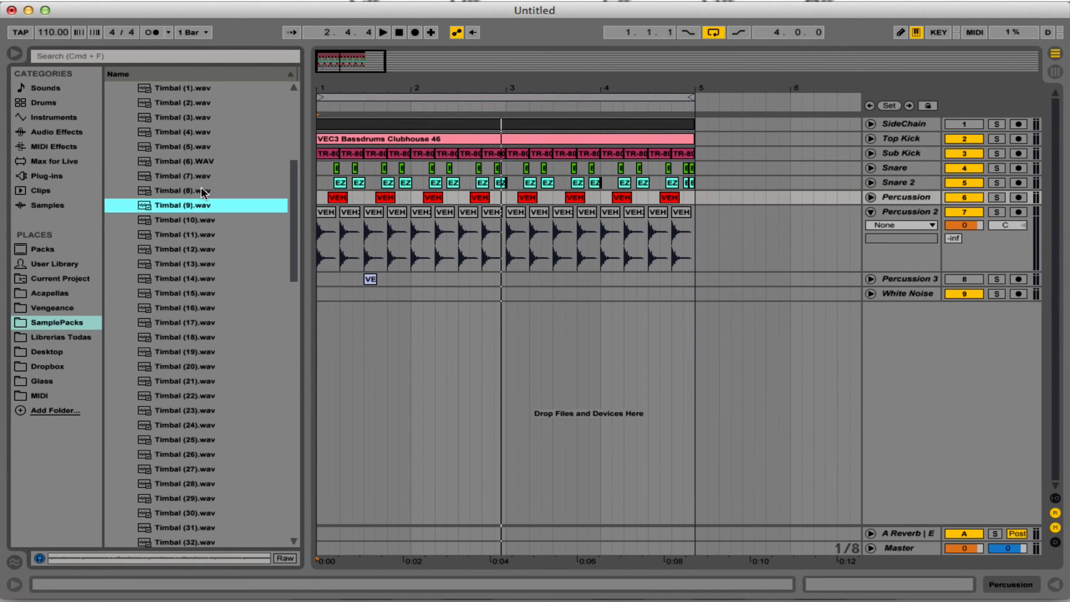
pyautogui.click(202, 191)
# Place Timbal (8) on a new audio track at 2.4.3 and trim the clip's end to 3.1.1.
pyautogui.moveTo(199, 189); pyautogui.dragTo(492, 306)
pyautogui.moveTo(500, 93); pyautogui.dragTo(472, 275)
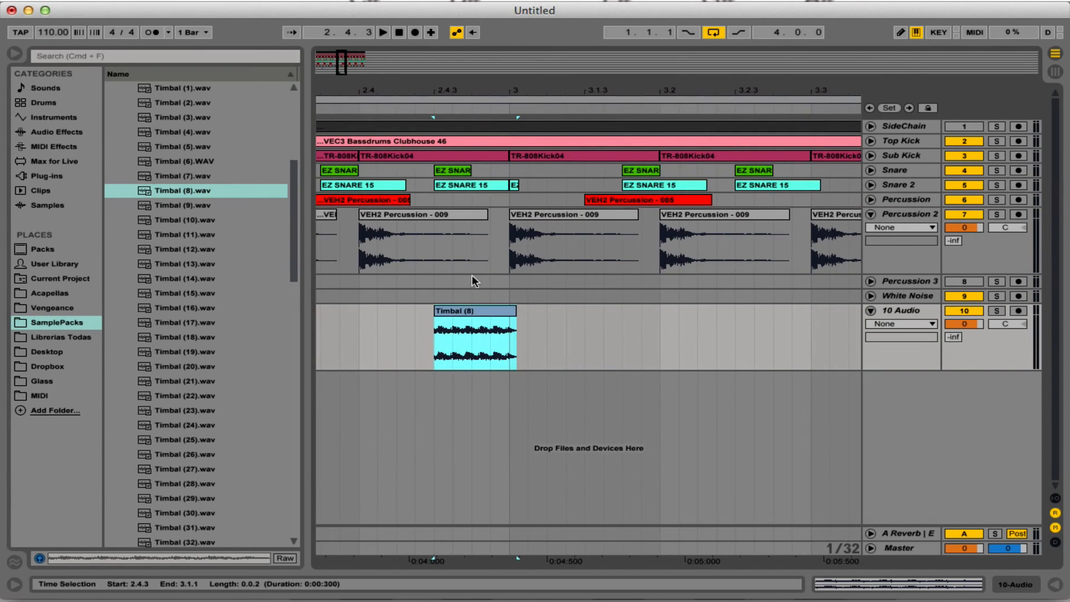
pyautogui.moveTo(517, 311); pyautogui.dragTo(509, 311)
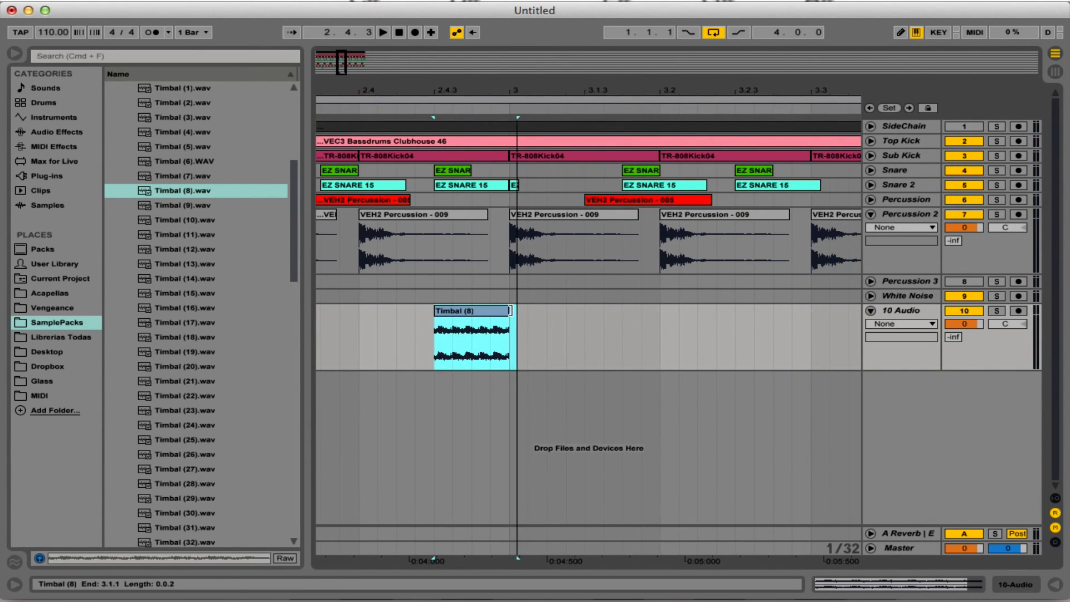
pyautogui.click(459, 338)
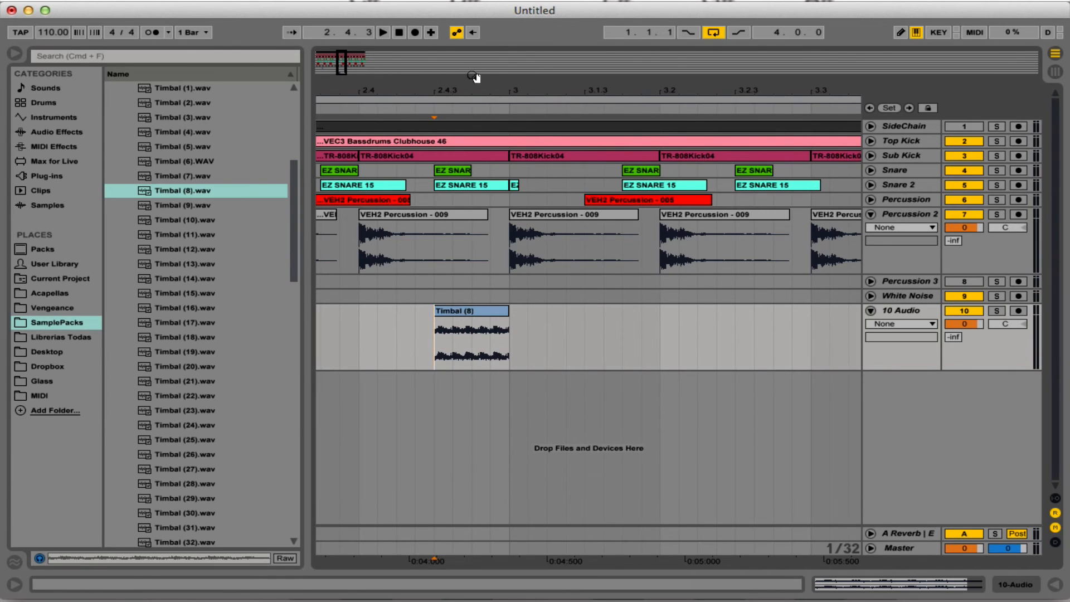
# Duplicate the first two bars of the timbal track into bars 3 and 4 and listen to the loop.
pyautogui.moveTo(478, 87); pyautogui.dragTo(478, 6)
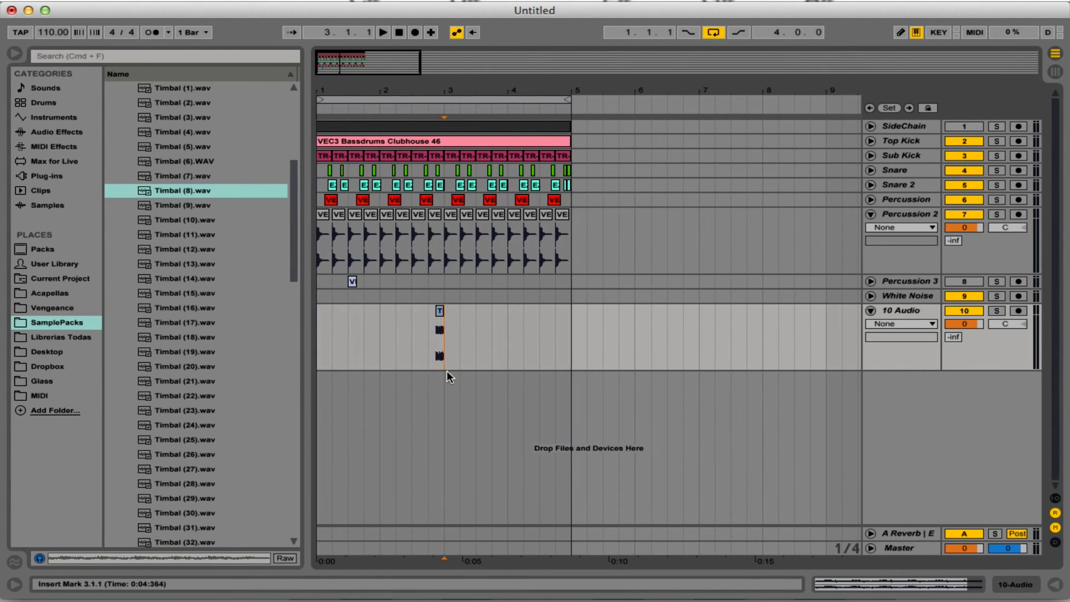
pyautogui.moveTo(447, 368); pyautogui.dragTo(286, 335)
pyautogui.press('super+d')
pyautogui.click(636, 342)
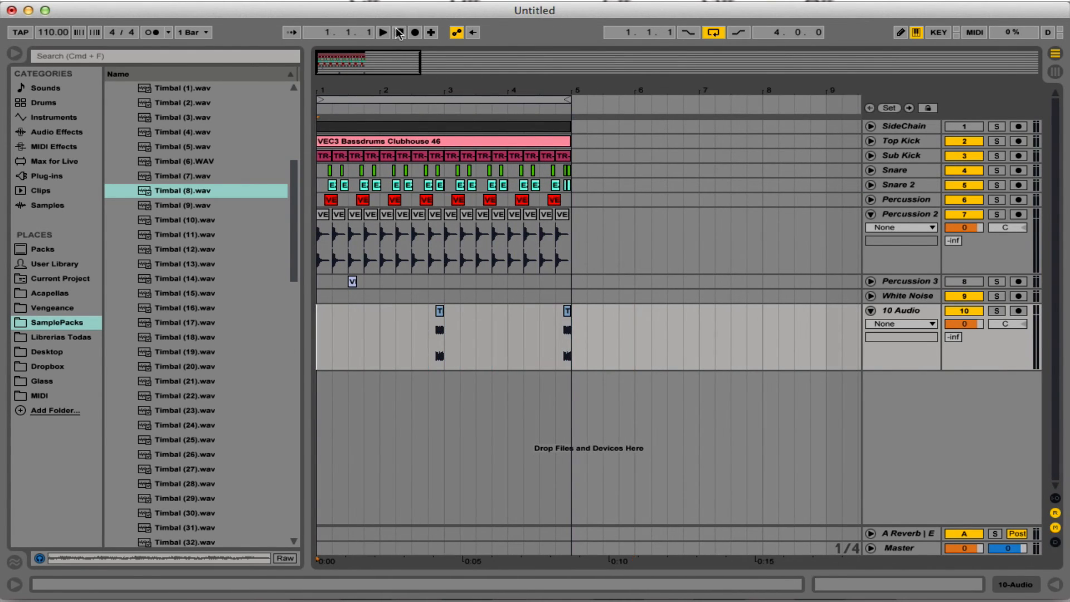
pyautogui.press('space')
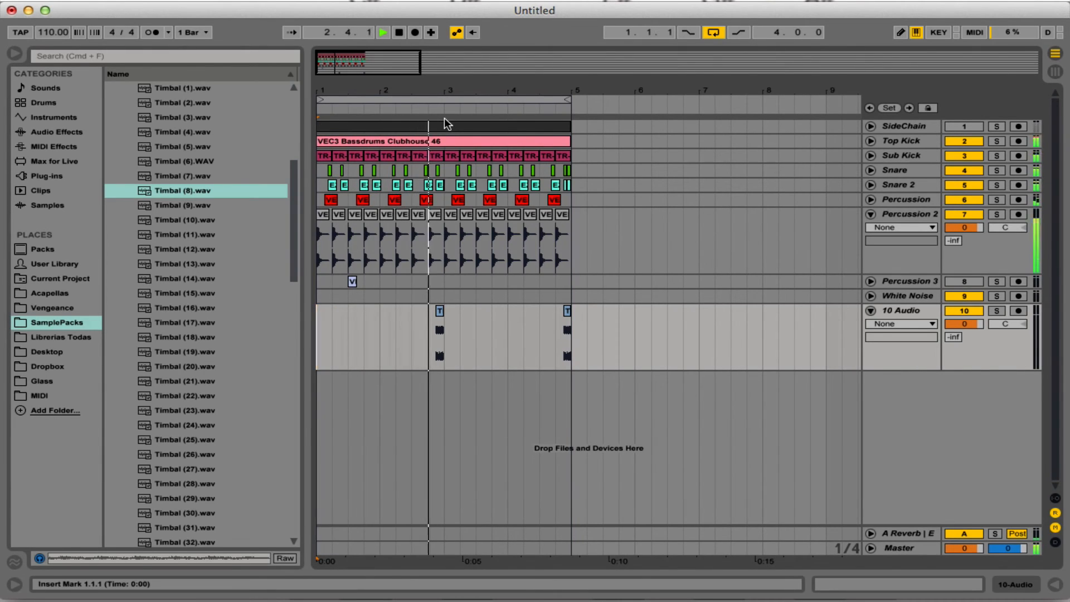
pyautogui.press('space')
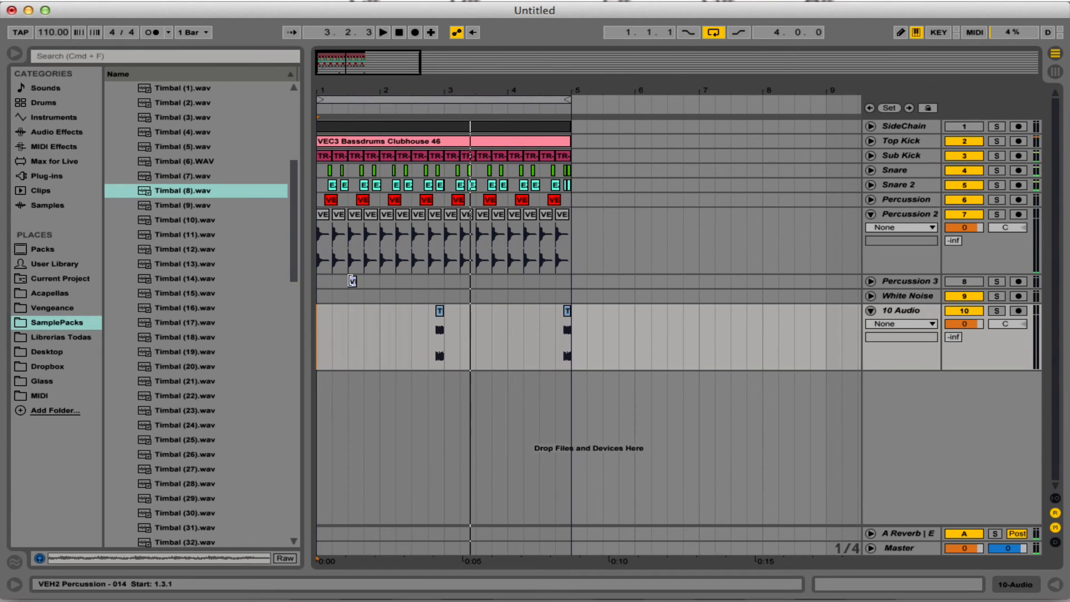
# Unmute and unfold the Percussion 3 track and listen to its clip.
pyautogui.click(352, 281)
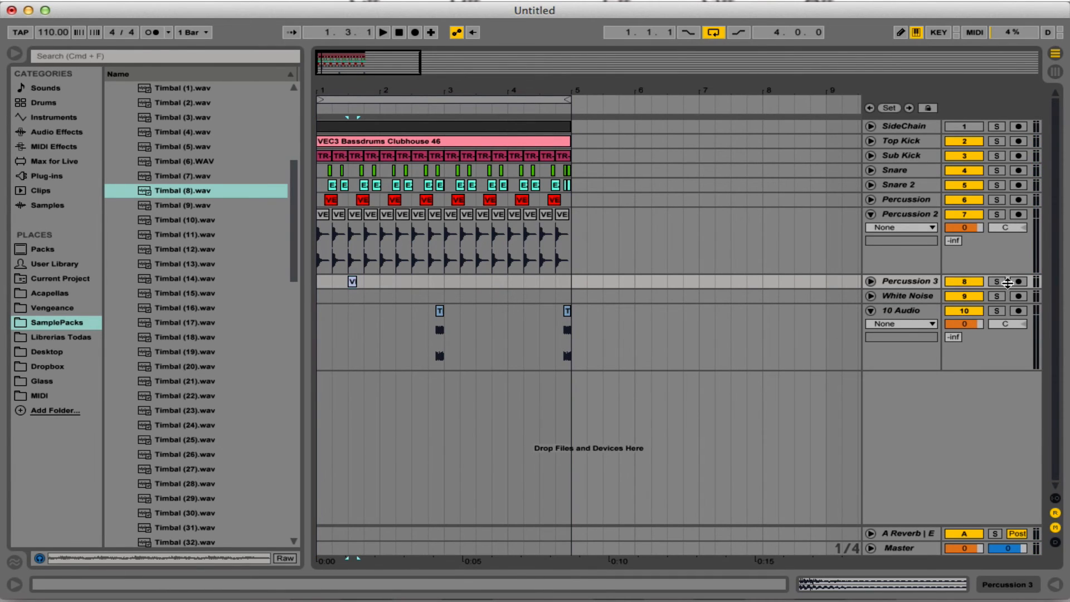
pyautogui.click(1001, 283)
pyautogui.press('space')
pyautogui.press('space')
pyautogui.click(872, 282)
pyautogui.click(1000, 282)
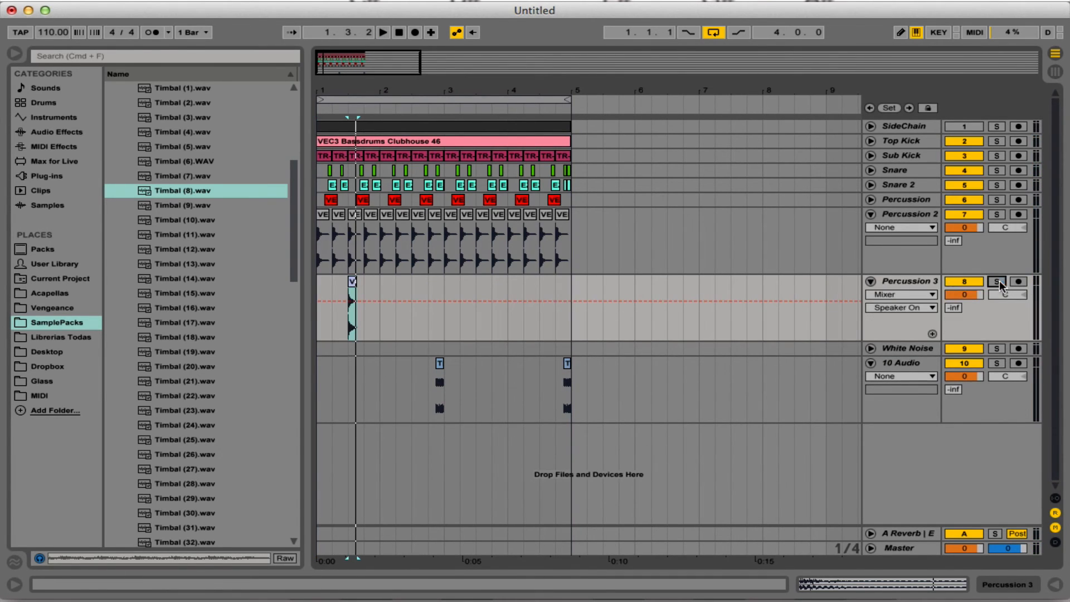
# Try the Percussion 3 clip at 1.1.2 instead of 1.3.1 and listen to the placement.
pyautogui.moveTo(333, 97); pyautogui.dragTo(354, 114)
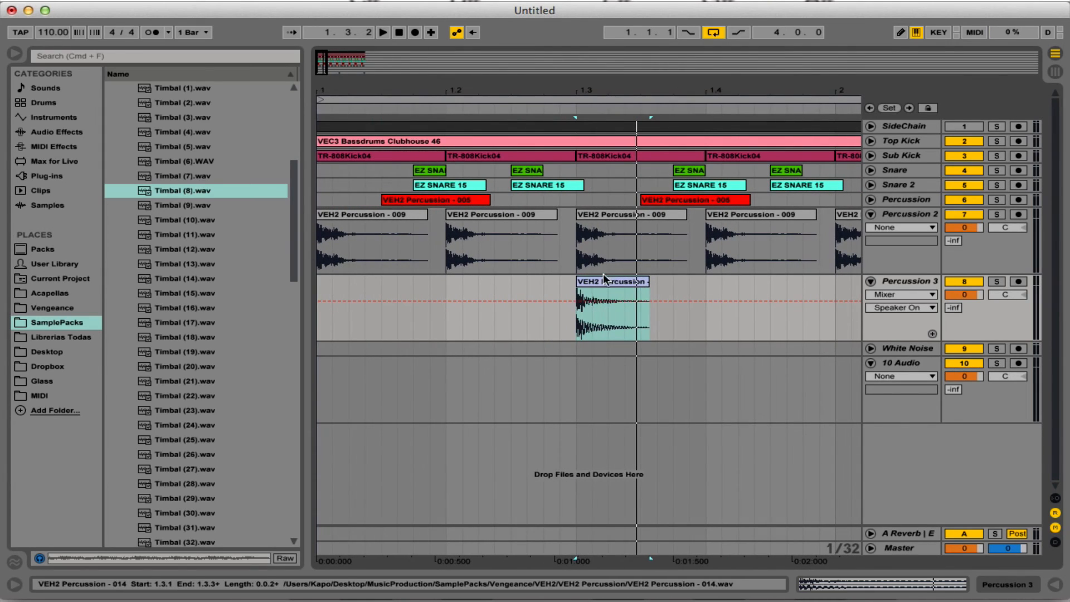
pyautogui.press('Delete')
pyautogui.click(355, 284)
pyautogui.press('super+v')
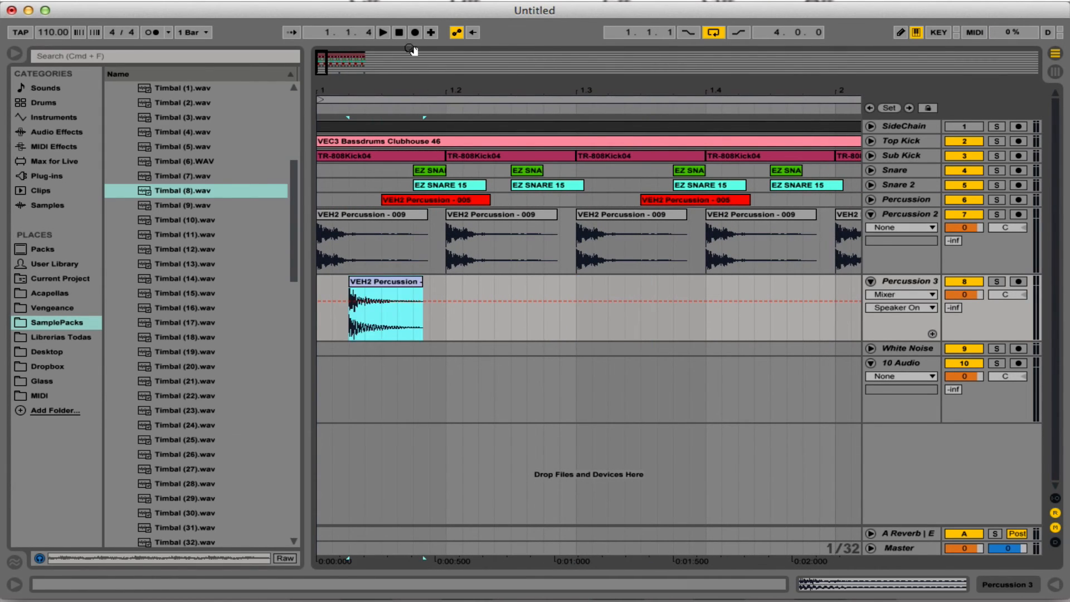
pyautogui.press('space')
pyautogui.press('space')
pyautogui.press('space')
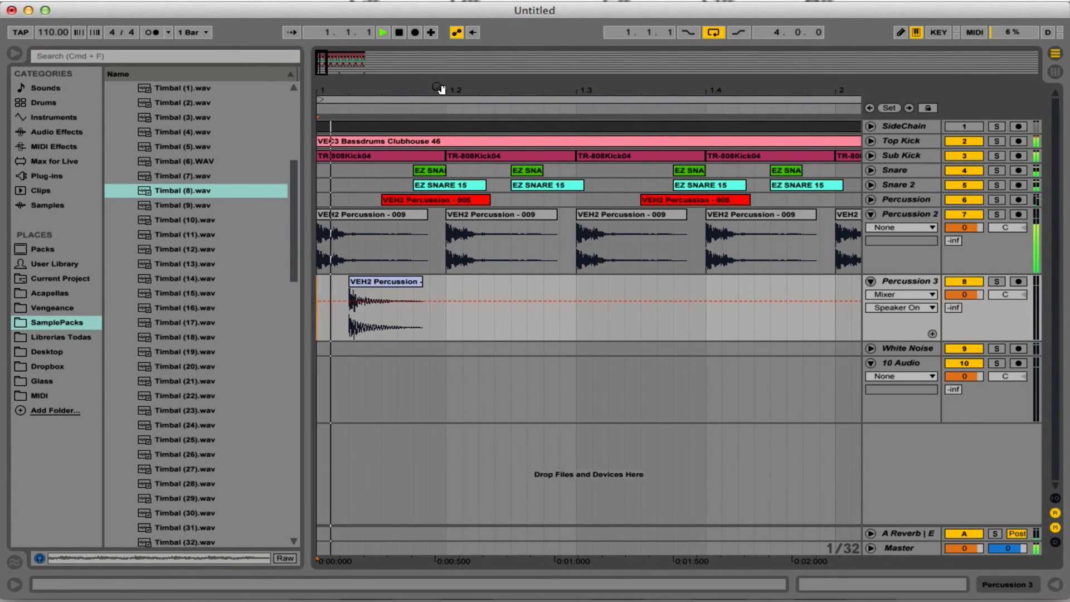
pyautogui.moveTo(442, 89); pyautogui.dragTo(440, 58)
pyautogui.press('space')
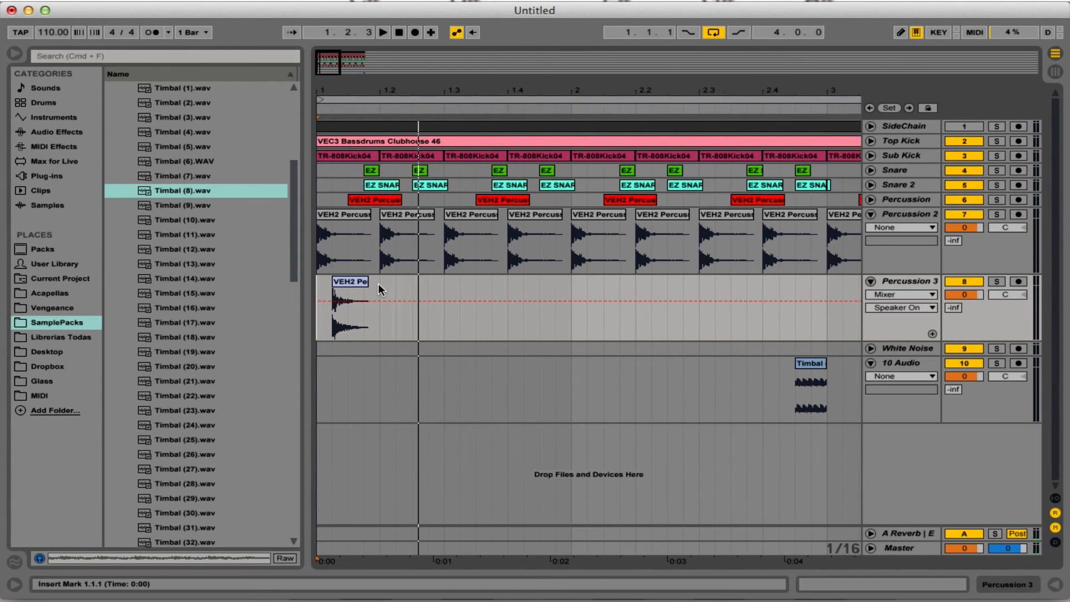
# Copy the Percussion 3 clip to 1.2.2 and repeat the half-bar pattern through all four bars.
pyautogui.click(400, 284)
pyautogui.press('super+v')
pyautogui.moveTo(444, 288); pyautogui.dragTo(279, 289)
pyautogui.press('super+d')
pyautogui.press('super+d')
pyautogui.press('super+d')
pyautogui.press('super+d')
pyautogui.moveTo(585, 91); pyautogui.dragTo(585, 60)
pyautogui.moveTo(461, 94); pyautogui.dragTo(462, 91)
pyautogui.press('super+d')
pyautogui.press('super+d')
pyautogui.press('super+d')
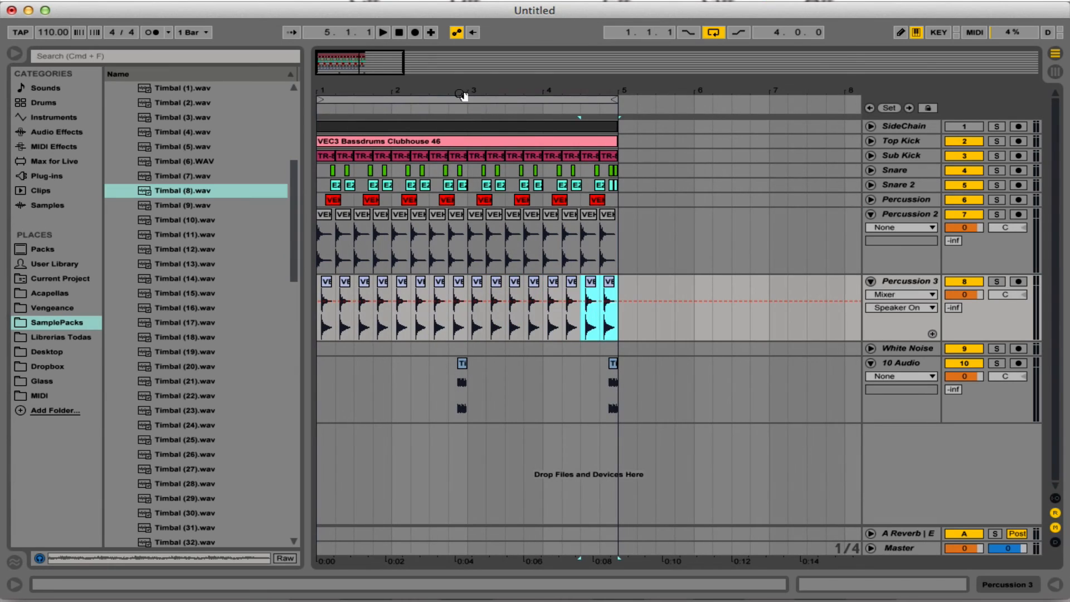
# Play the loop from the start to hear the Percussion 3 clip on every beat.
pyautogui.click(400, 33)
pyautogui.press('space')
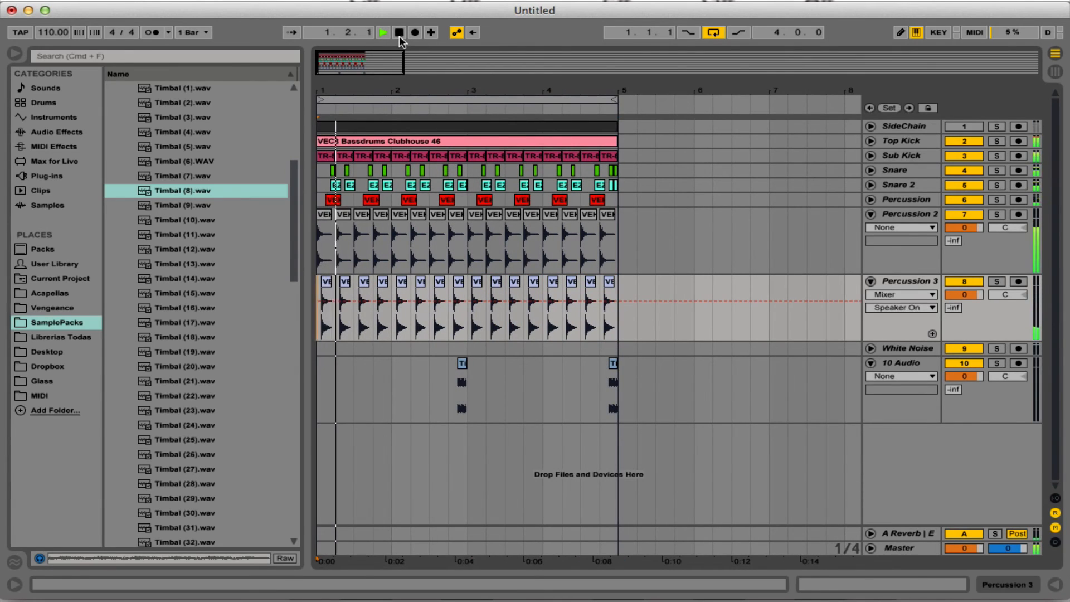
pyautogui.press('space')
# Remove all Percussion 3 clips except the first and repeat it every half bar through the four bars.
pyautogui.moveTo(618, 286); pyautogui.dragTo(645, 283)
pyautogui.click(346, 287)
pyautogui.press('Delete')
pyautogui.moveTo(355, 281); pyautogui.dragTo(266, 288)
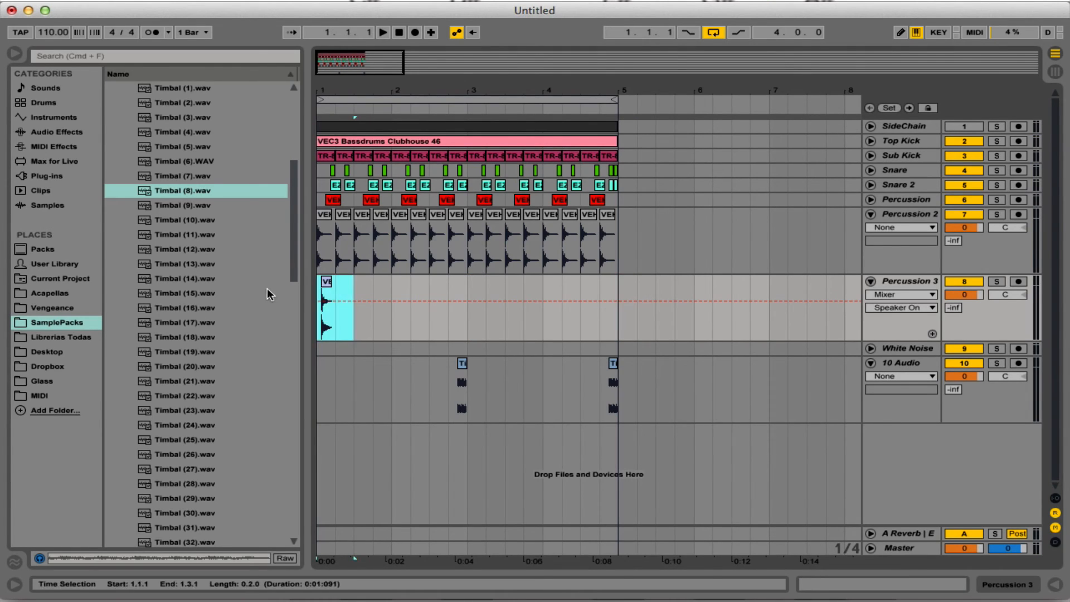
pyautogui.press('super+d')
pyautogui.press('super+d')
pyautogui.press('super+d')
pyautogui.press('super+d')
pyautogui.press('super+d')
pyautogui.press('super+d')
pyautogui.press('super+d')
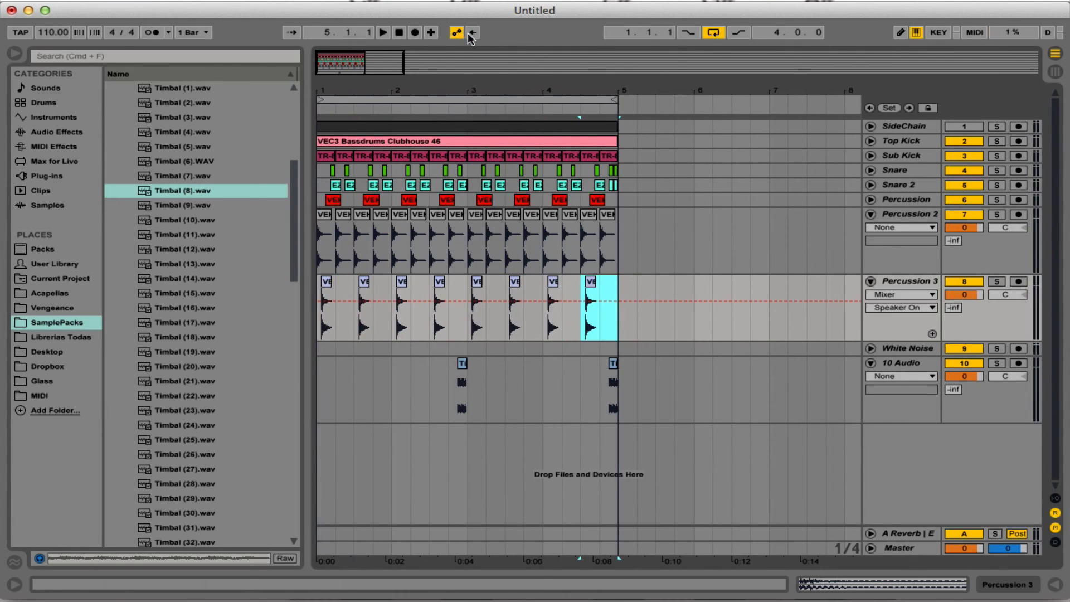
# Play the loop from the start to hear the sparser Percussion 3 pattern.
pyautogui.click(404, 32)
pyautogui.press('space')
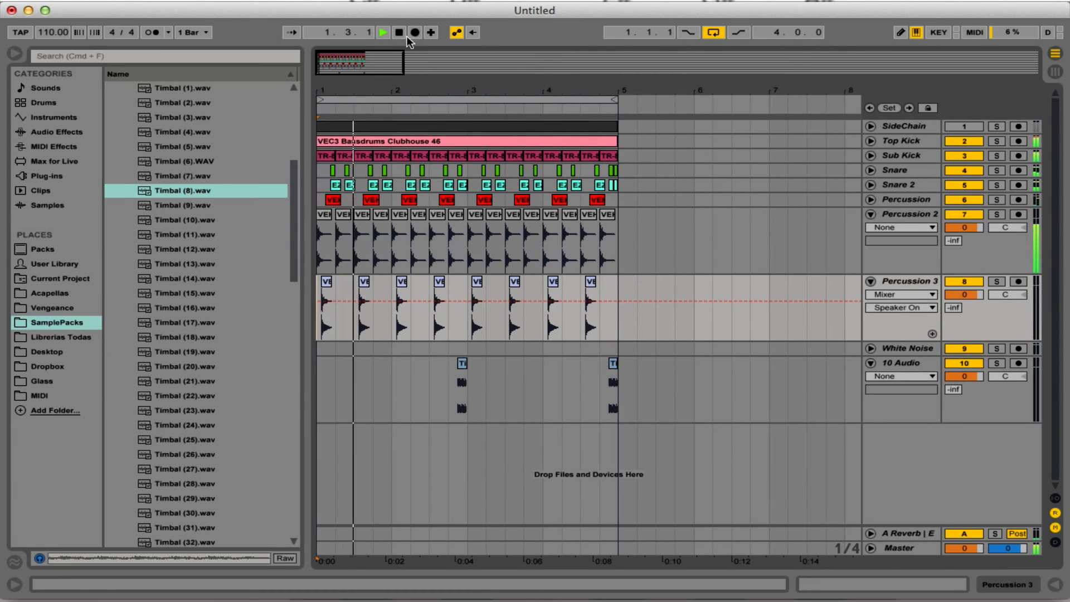
pyautogui.press('space')
# Clear the Percussion 3 pattern and place its clip at 1.1.4 and 1.2.3, aligned with the snares.
pyautogui.moveTo(619, 289); pyautogui.dragTo(311, 290)
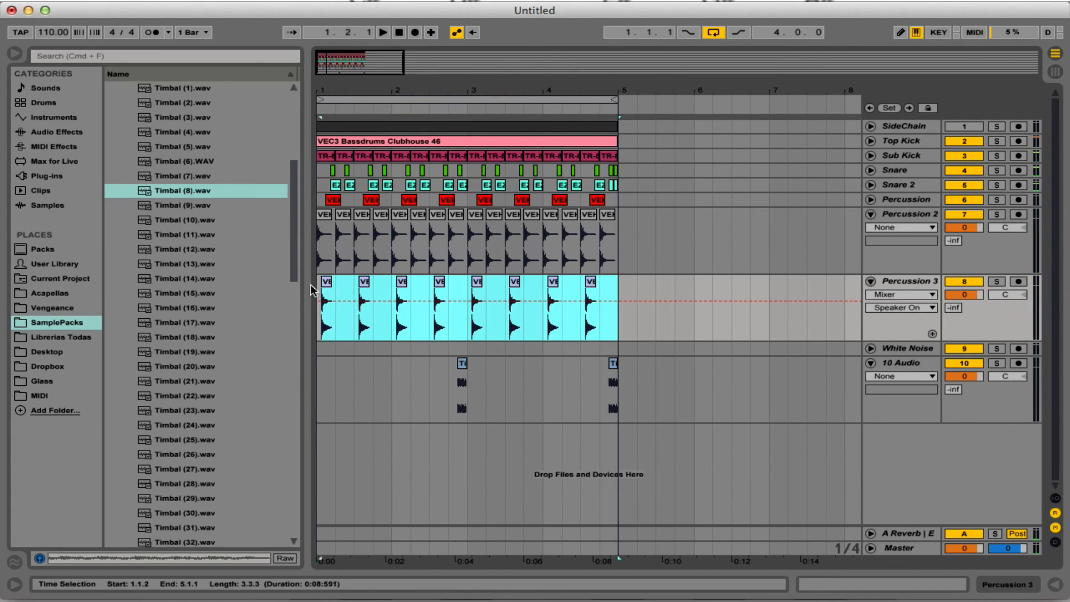
pyautogui.press('Delete')
pyautogui.moveTo(319, 92); pyautogui.dragTo(329, 184)
pyautogui.click(368, 280)
pyautogui.press('Delete')
pyautogui.click(380, 283)
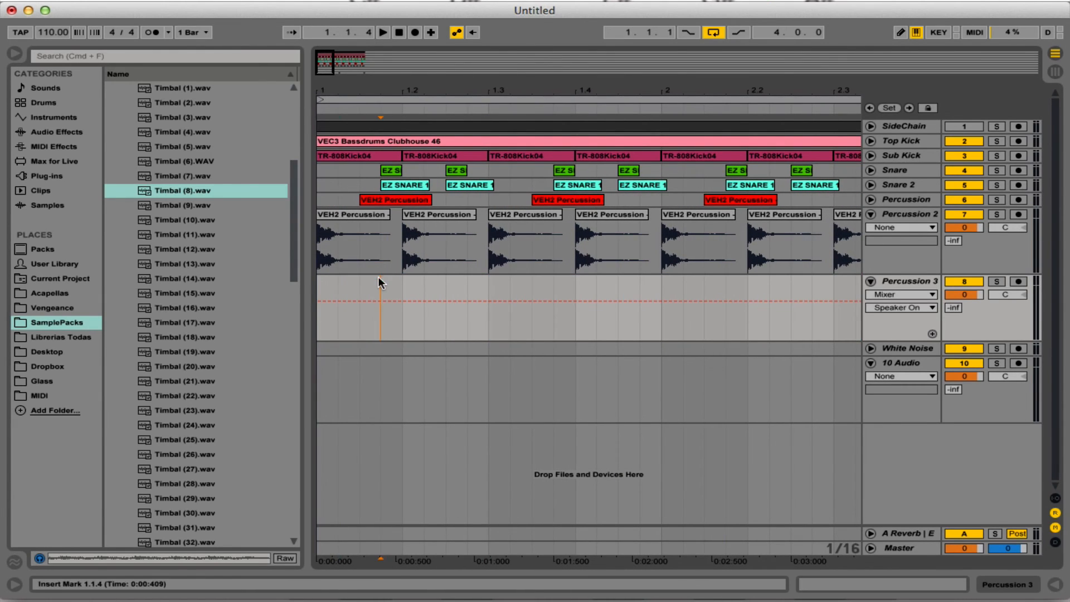
pyautogui.press('super+v')
pyautogui.click(449, 288)
pyautogui.press('super+v')
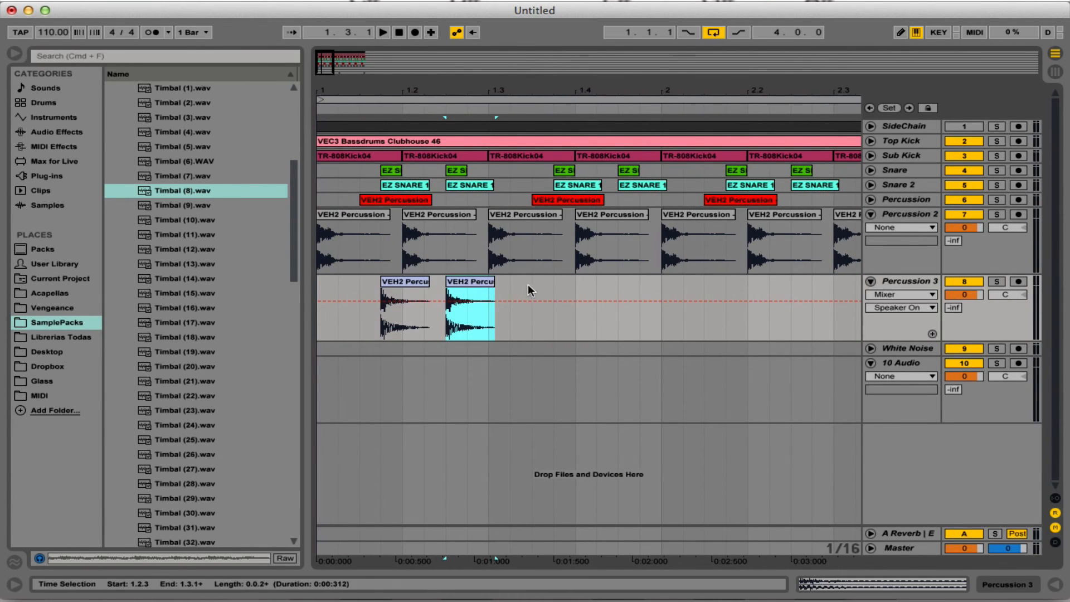
# Repeat the half-bar Percussion 3 pattern from 1.1.1 to 1.3.1 through all four bars.
pyautogui.moveTo(473, 295); pyautogui.dragTo(273, 293)
pyautogui.press('super+d')
pyautogui.press('super+d')
pyautogui.press('super+d')
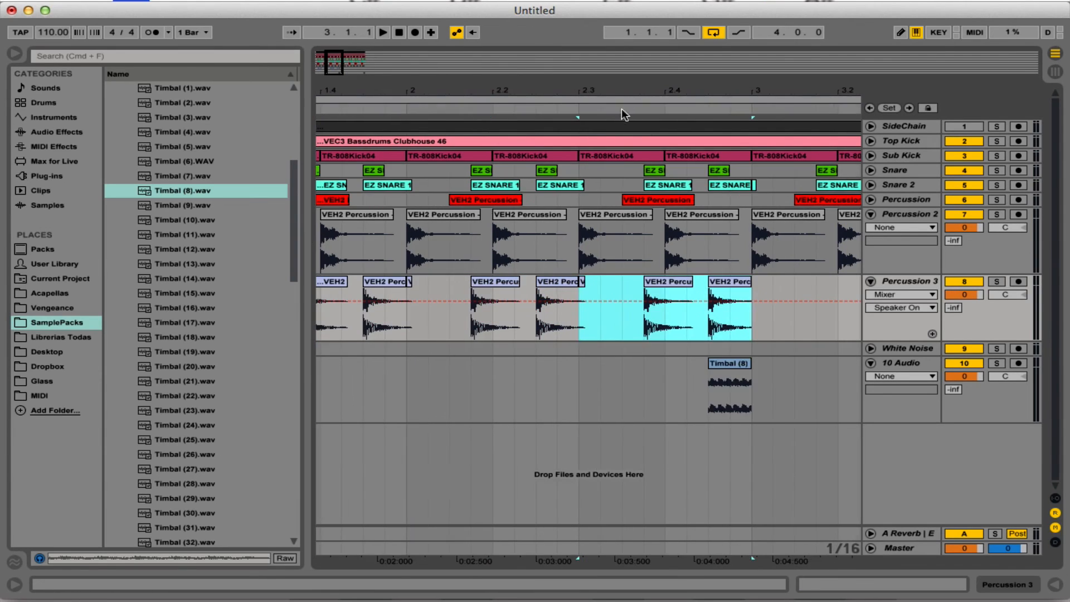
pyautogui.moveTo(621, 91); pyautogui.dragTo(419, 92)
pyautogui.press('super+d')
pyautogui.press('super+d')
pyautogui.press('super+d')
pyautogui.press('super+d')
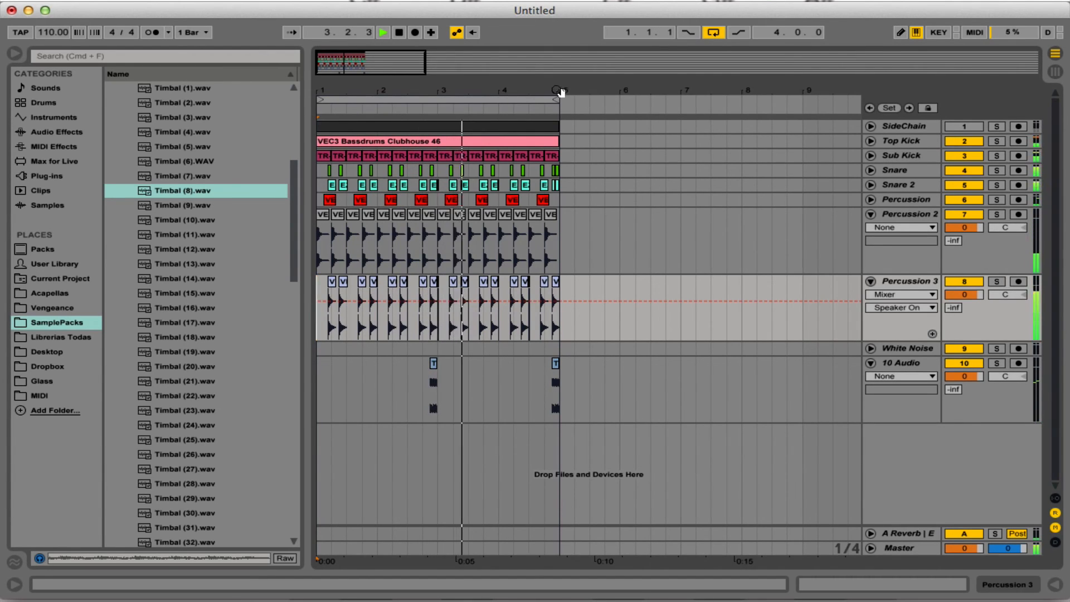
# Delete the Top Kick and Sub Kick material on the last beat, from 4.4.1 to 5.1.1, and listen.
pyautogui.moveTo(562, 90); pyautogui.dragTo(554, 156)
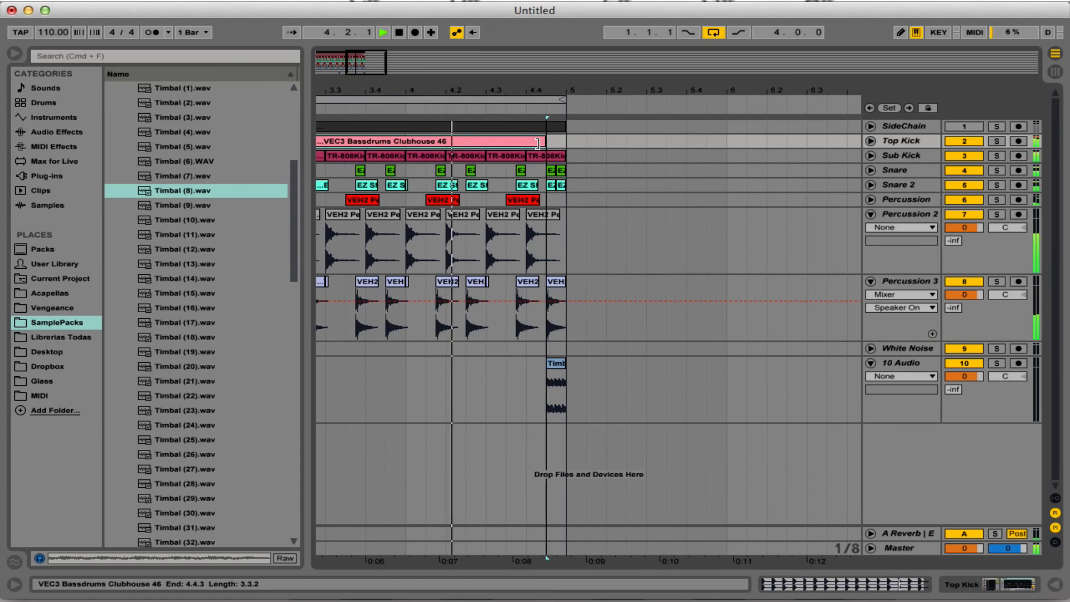
pyautogui.click(554, 158)
pyautogui.press('Delete')
pyautogui.press('space')
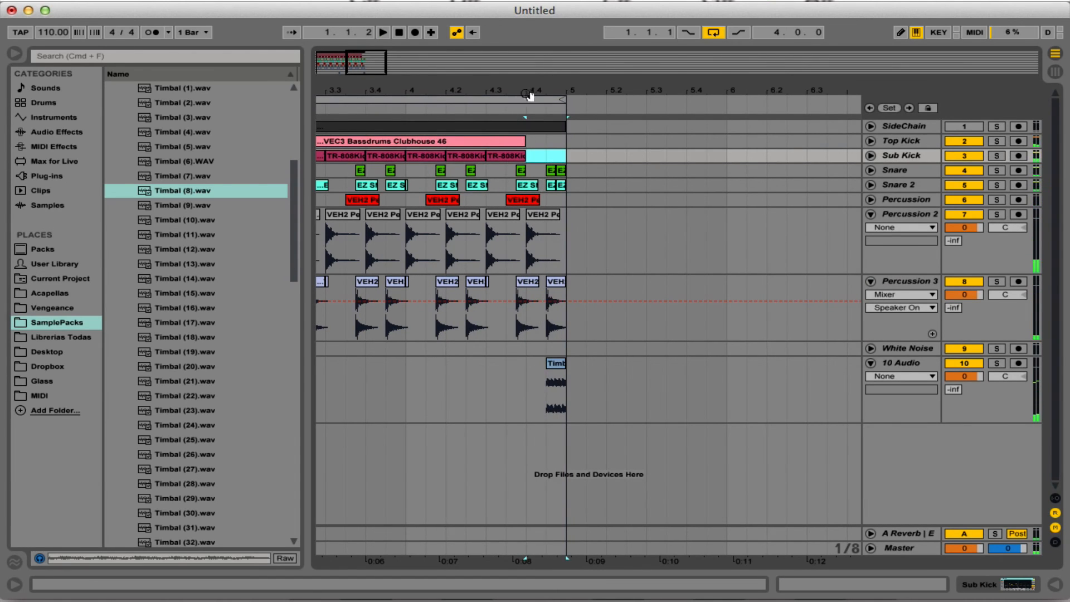
# Duplicate the four-bar arrangement on all tracks into bars 5 to 8 and extend the loop to eight bars.
pyautogui.moveTo(530, 92); pyautogui.dragTo(527, 39)
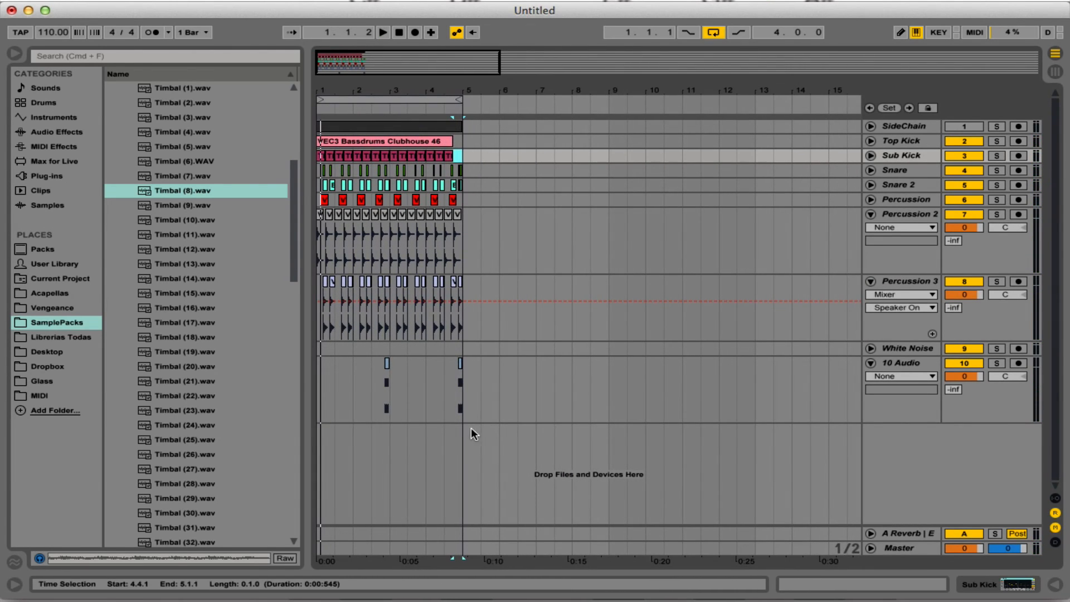
pyautogui.moveTo(465, 422); pyautogui.dragTo(215, 156)
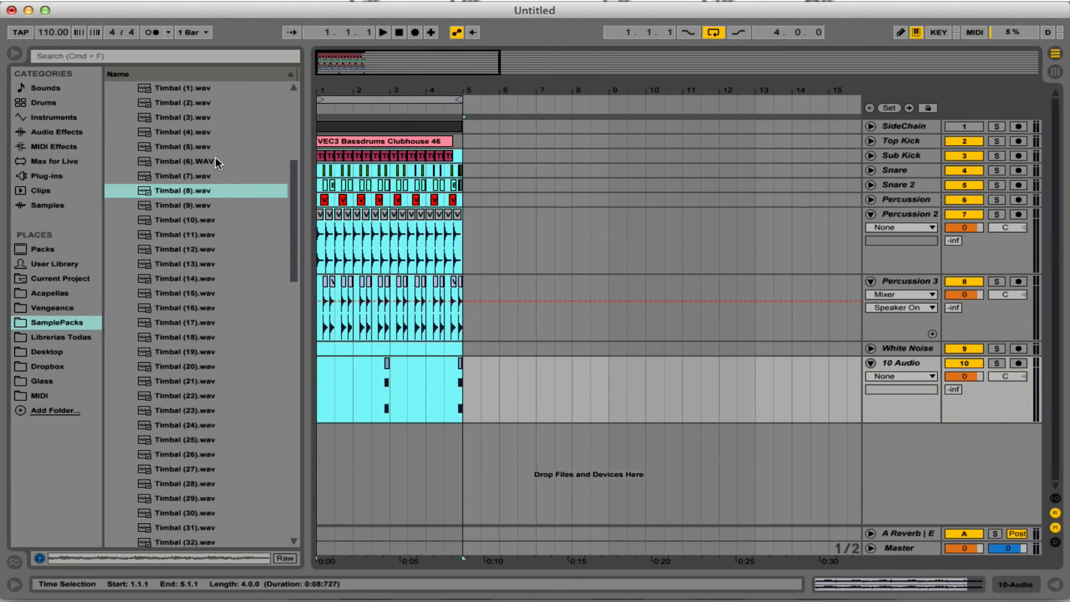
pyautogui.press('super+d')
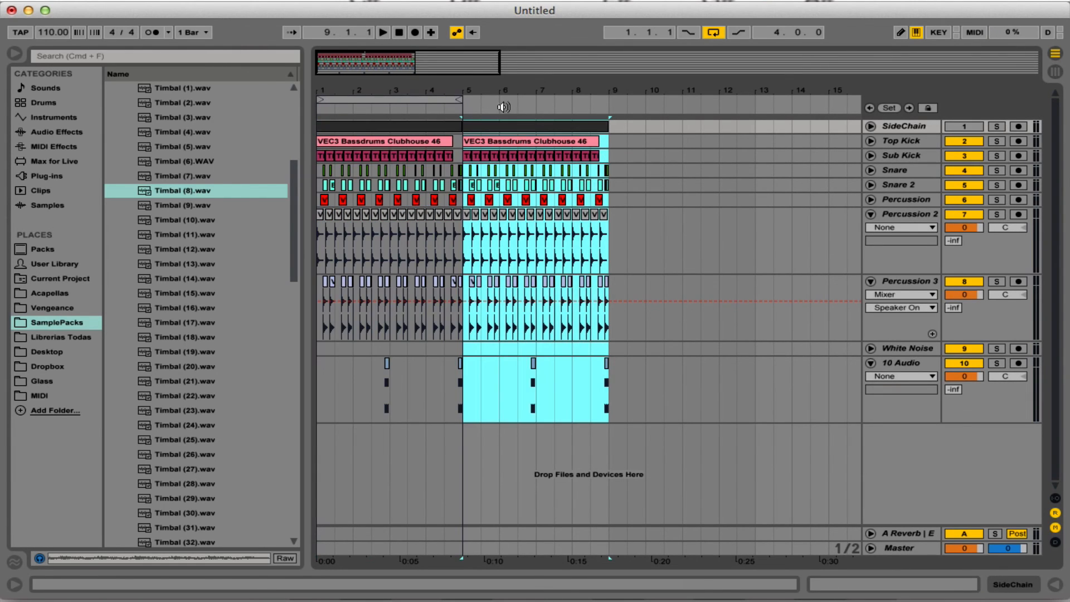
pyautogui.moveTo(460, 99); pyautogui.dragTo(613, 104)
# Delete the Sub Kick material from 8.3.1 and shorten the Top Kick clip in bar 8 to end at 8.3.1.
pyautogui.click(628, 126)
pyautogui.click(584, 156)
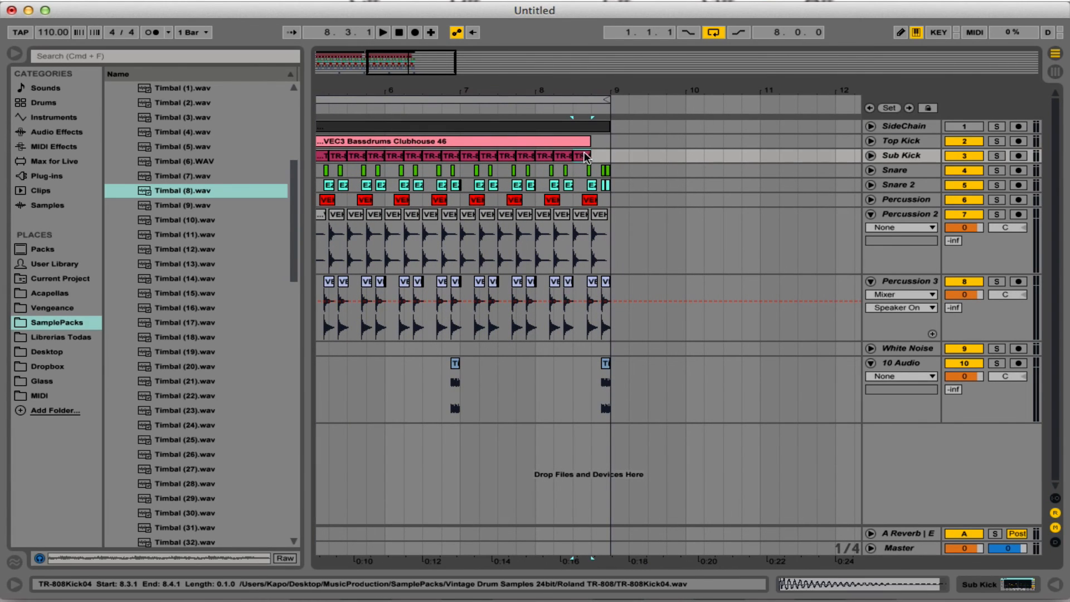
pyautogui.press('Delete')
pyautogui.moveTo(590, 141); pyautogui.dragTo(578, 142)
pyautogui.moveTo(597, 94); pyautogui.dragTo(597, 51)
pyautogui.click(439, 430)
pyautogui.click(472, 317)
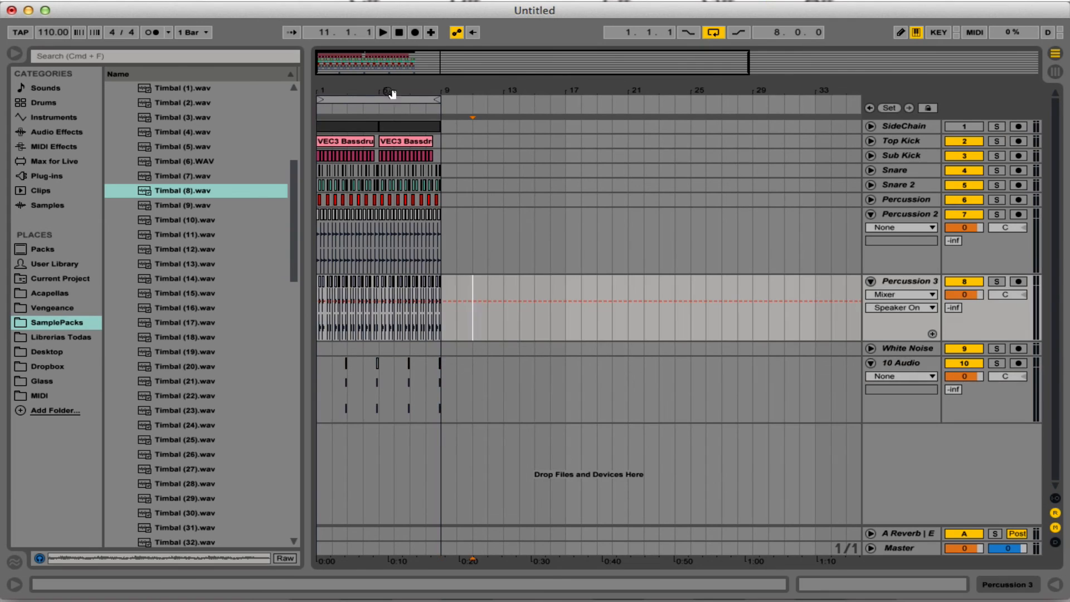
pyautogui.moveTo(363, 93); pyautogui.dragTo(363, 139)
pyautogui.moveTo(463, 100); pyautogui.dragTo(464, 90)
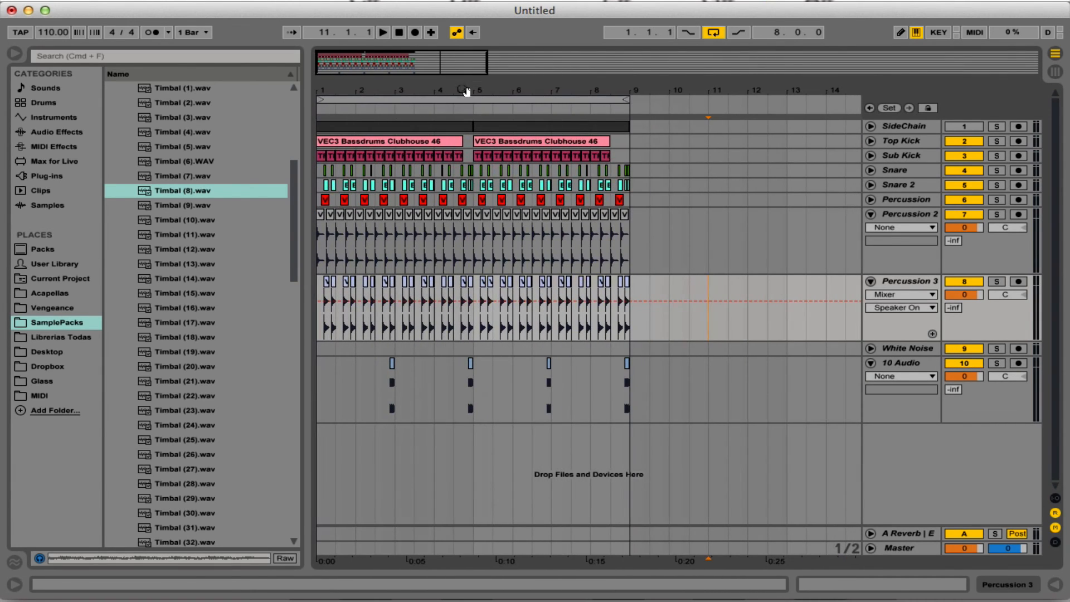
# Collapse the Percussion 2, Percussion 3 and 10 Audio tracks and show the White Noise track's devices.
pyautogui.click(871, 215)
pyautogui.click(871, 229)
pyautogui.click(871, 259)
pyautogui.doubleClick(900, 244)
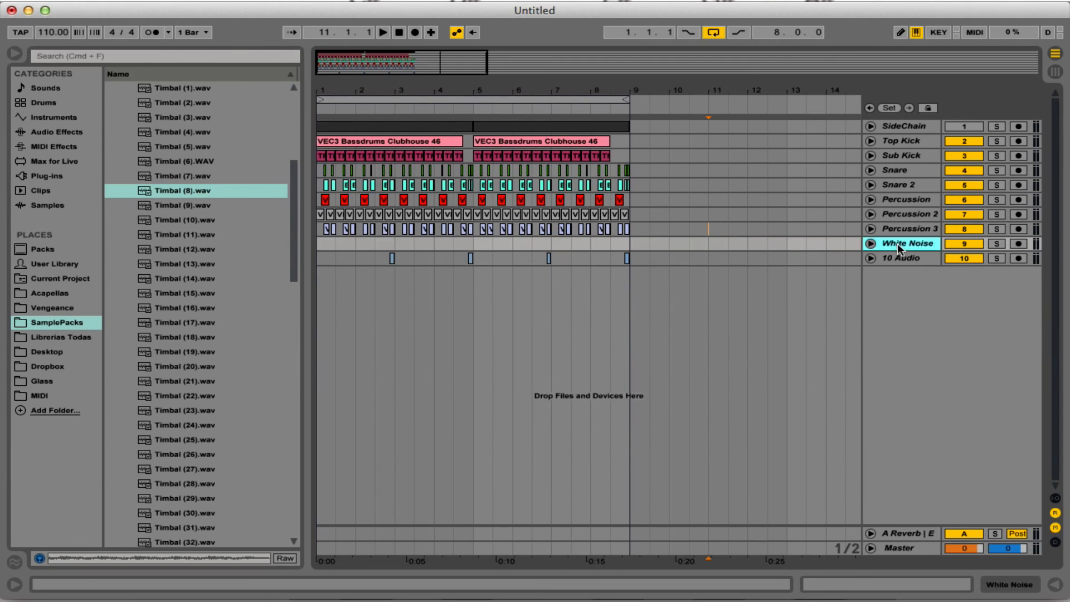
# Find Noise White.wav in the FX folder of the Amsterdamage Dutch Loops sample pack and place it at 1.1.1 on the White Noise track.
pyautogui.click(51, 308)
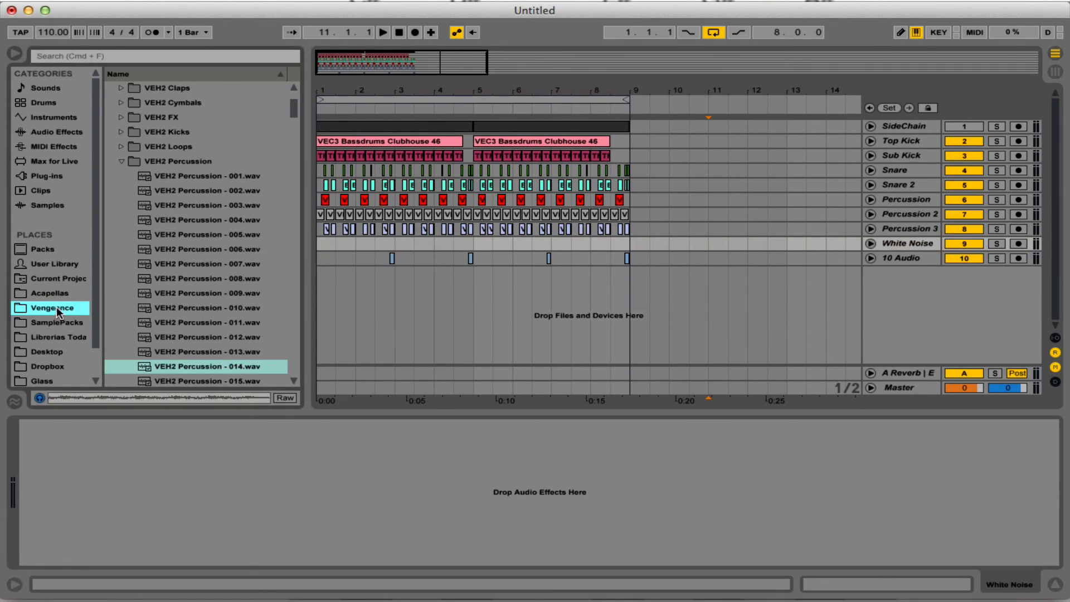
pyautogui.click(58, 323)
pyautogui.scroll(10, 166, 133)
pyautogui.click(188, 88)
pyautogui.click(160, 161)
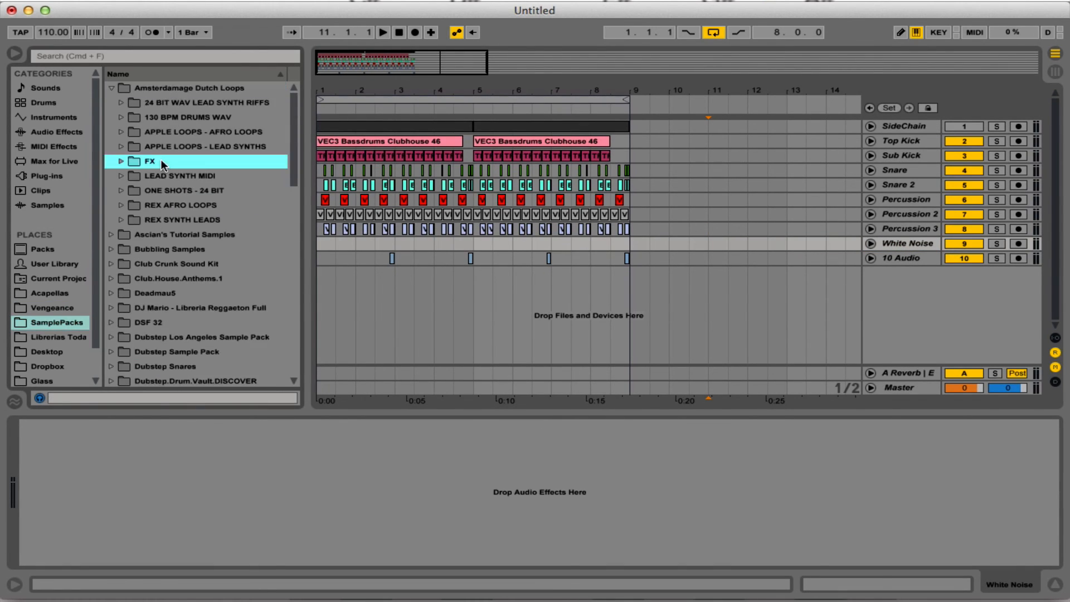
pyautogui.scroll(-5, 191, 205)
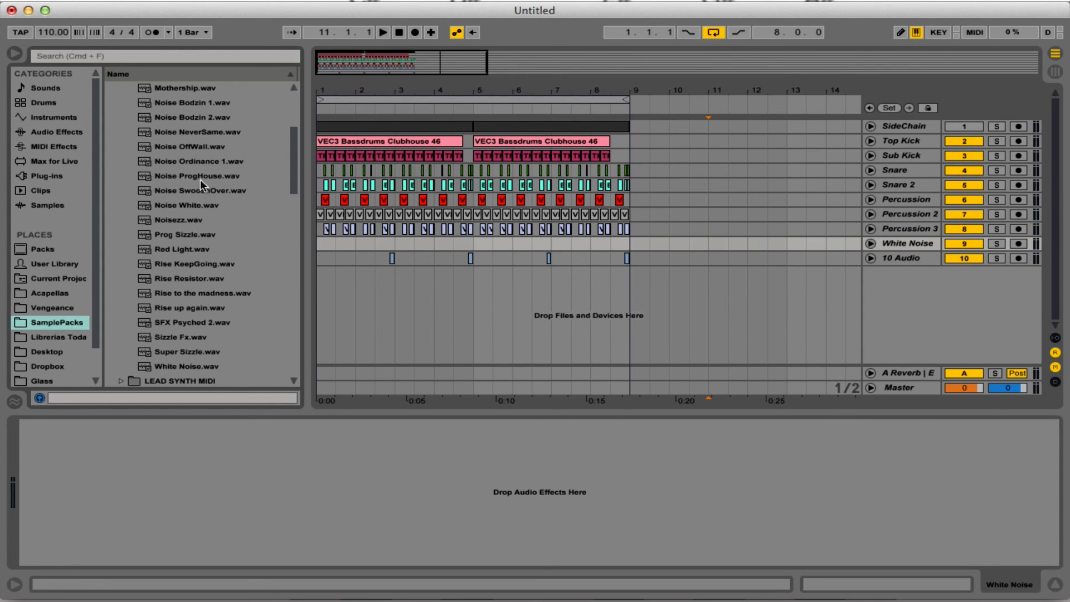
pyautogui.moveTo(212, 205); pyautogui.dragTo(334, 242)
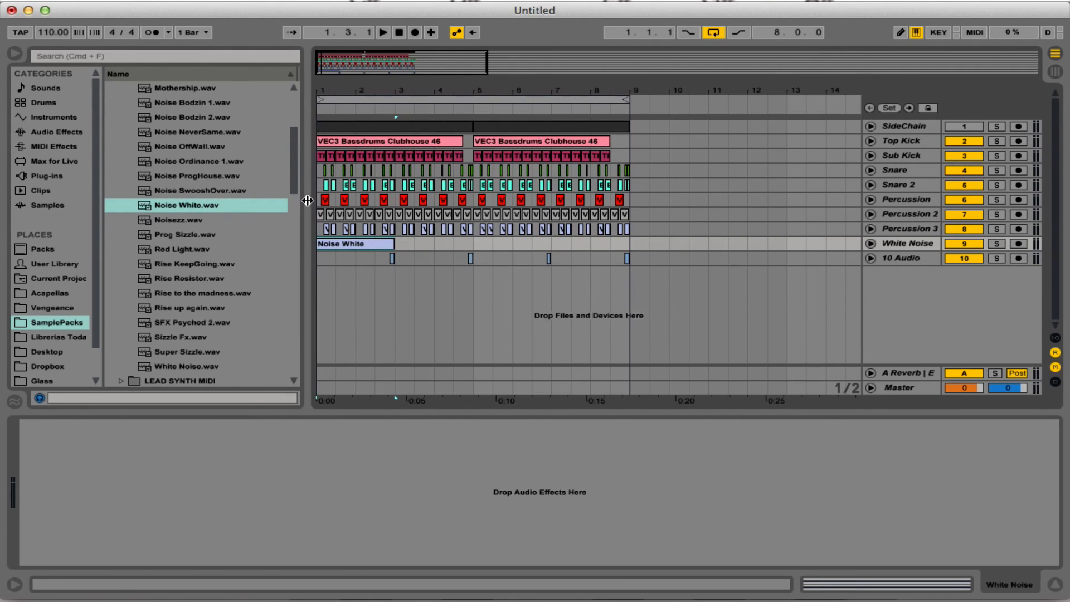
# Add a Compressor followed by an EQ Eight to the White Noise track.
pyautogui.moveTo(308, 201); pyautogui.dragTo(222, 79)
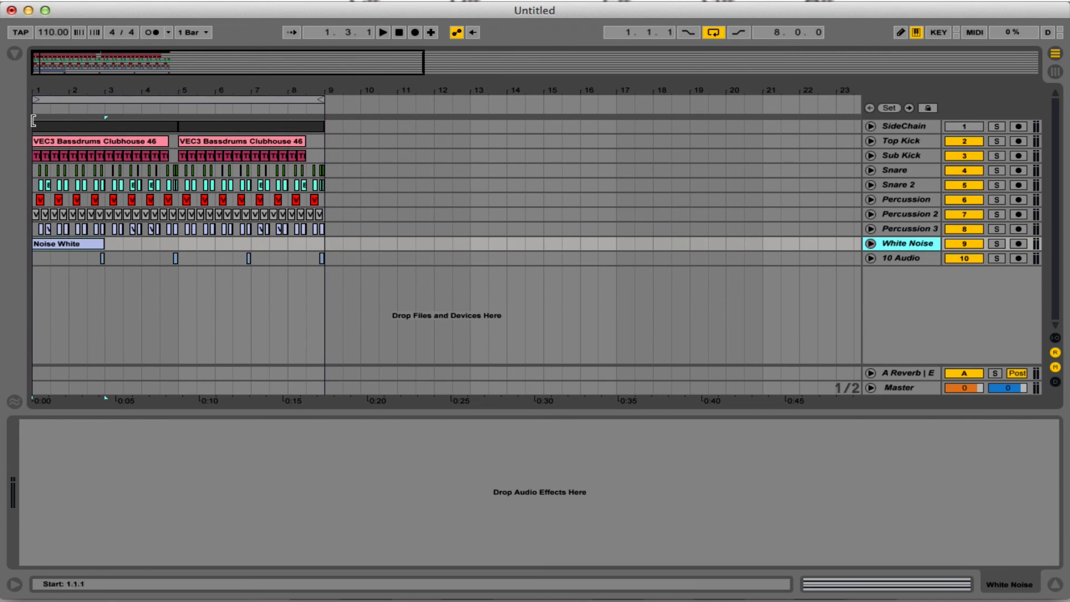
pyautogui.click(13, 55)
pyautogui.click(65, 146)
pyautogui.click(66, 134)
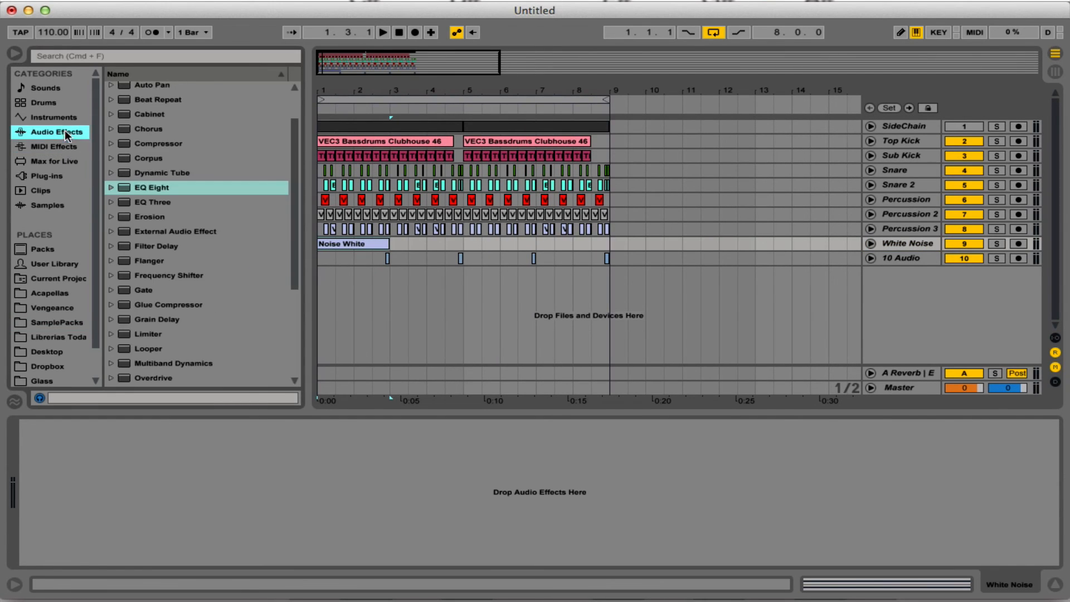
pyautogui.doubleClick(158, 143)
pyautogui.doubleClick(152, 187)
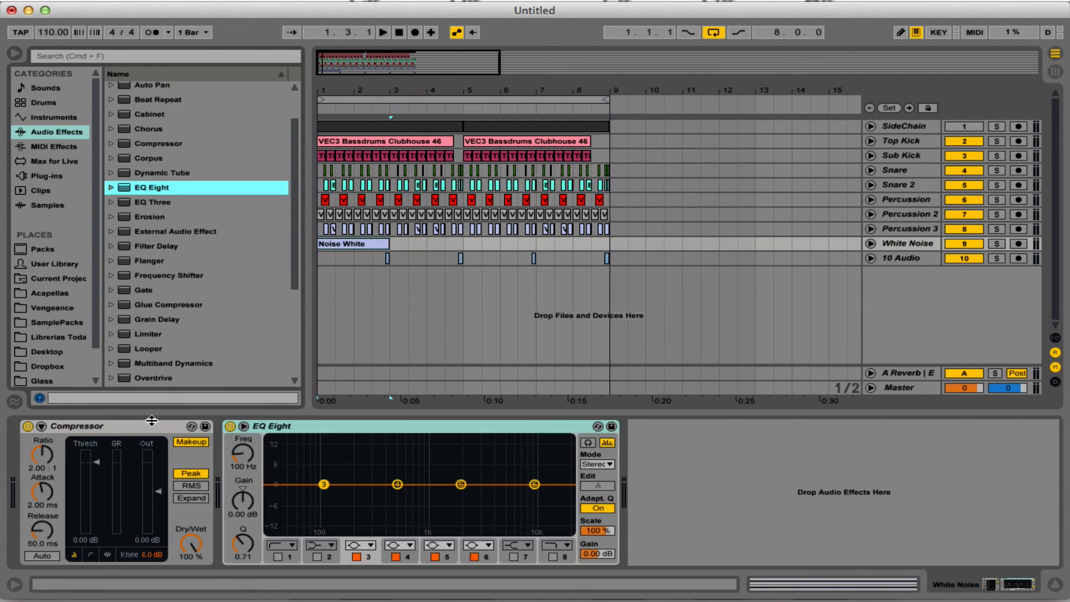
# Sidechain the Compressor from the SideChain track, with a 0.01 ms attack and a threshold of about -26.3 dB.
pyautogui.click(41, 426)
pyautogui.click(64, 464)
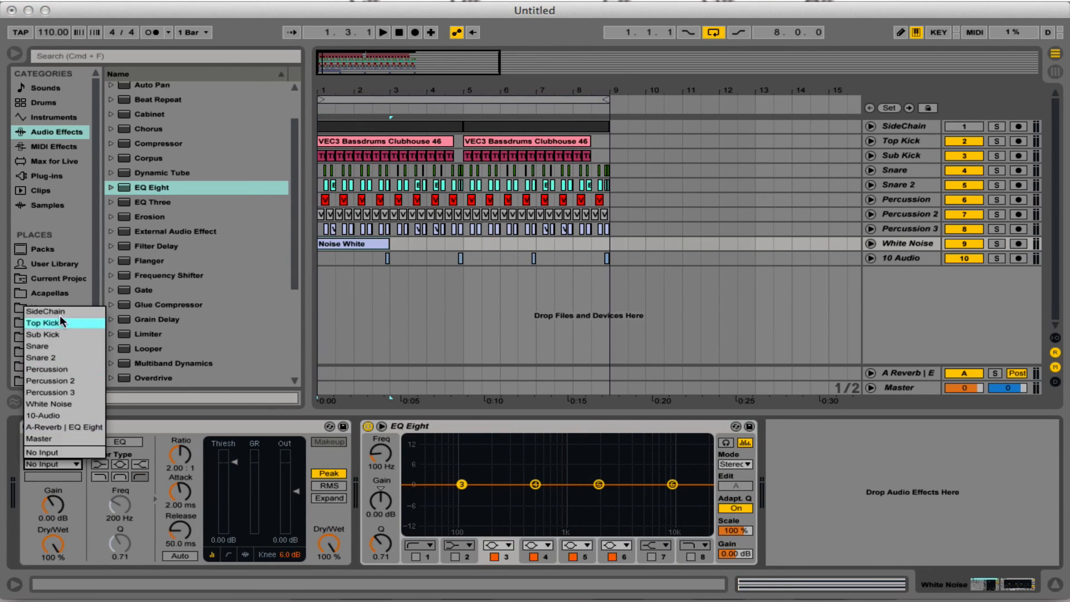
pyautogui.click(71, 319)
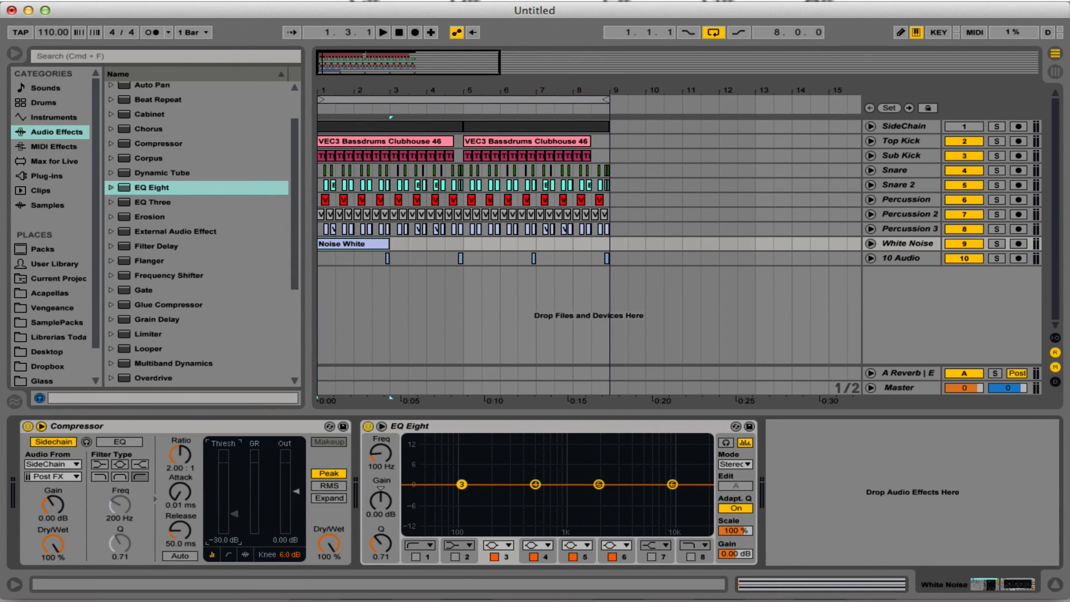
# Make EQ Eight band 3 a steep low-cut filter at about 4.6 kHz and raise band 6 to about 0.62 dB at 10.4 kHz.
pyautogui.click(500, 546)
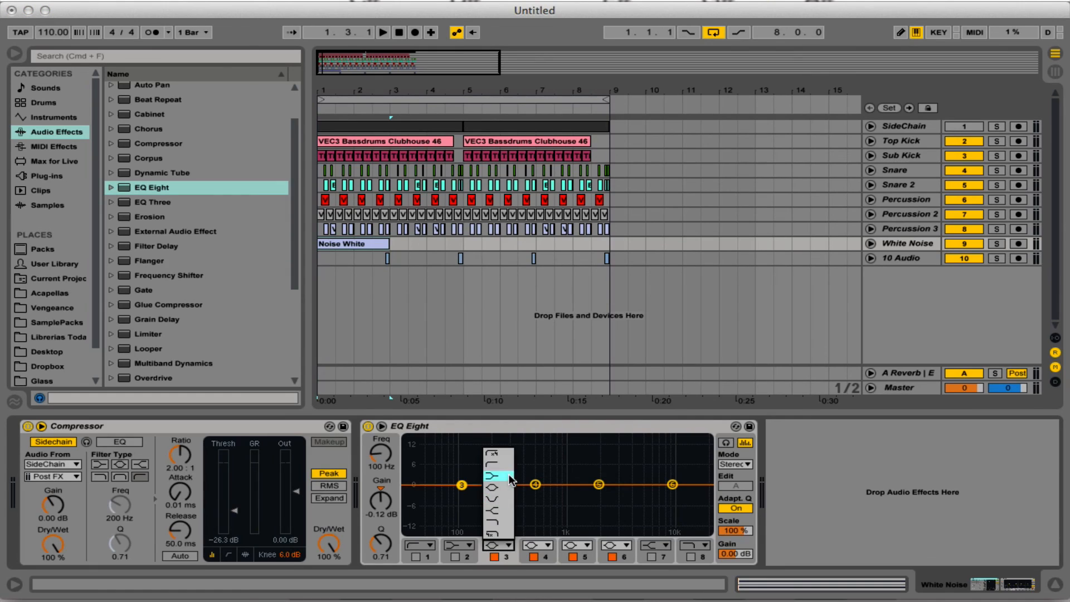
pyautogui.click(499, 455)
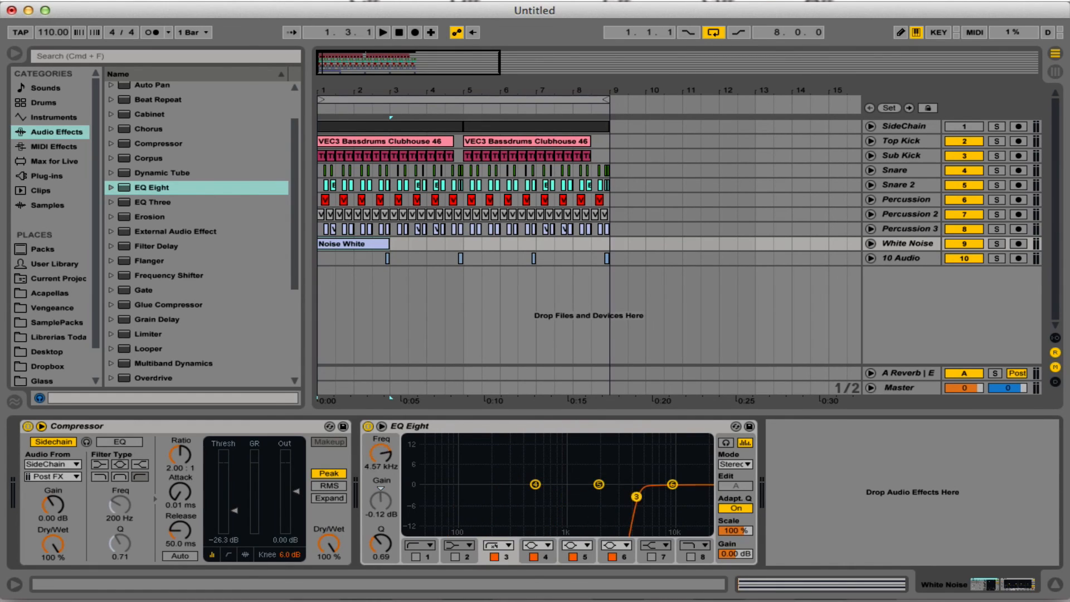
pyautogui.moveTo(668, 486); pyautogui.dragTo(669, 485)
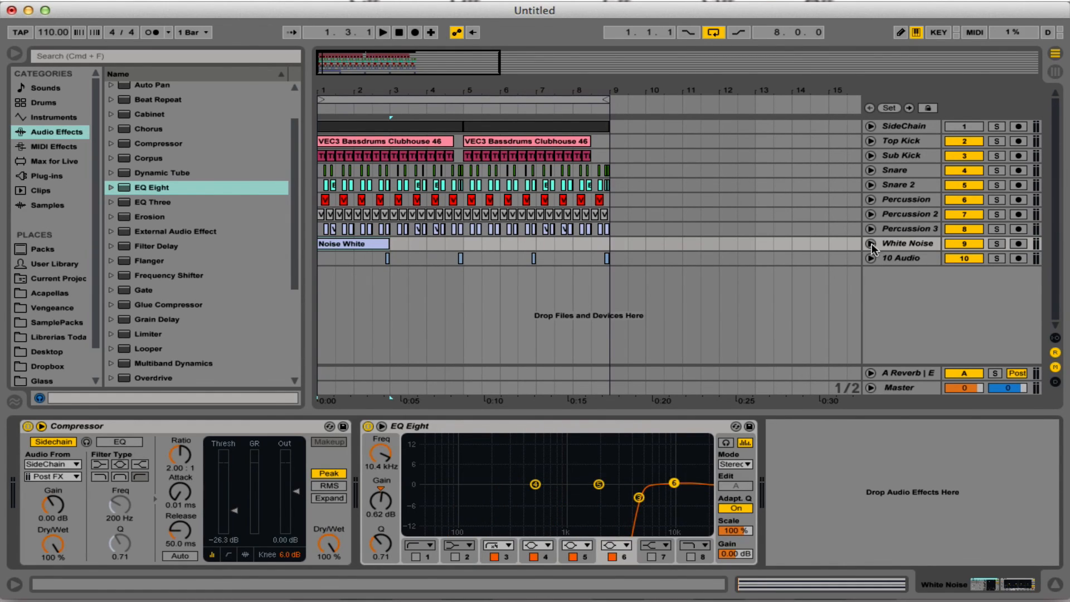
# Set the White Noise track's reverb send to -12 and its volume to -7.0, and play the loop.
pyautogui.click(870, 244)
pyautogui.moveTo(954, 270); pyautogui.dragTo(954, 258)
pyautogui.moveTo(964, 257); pyautogui.dragTo(965, 267)
pyautogui.press('space')
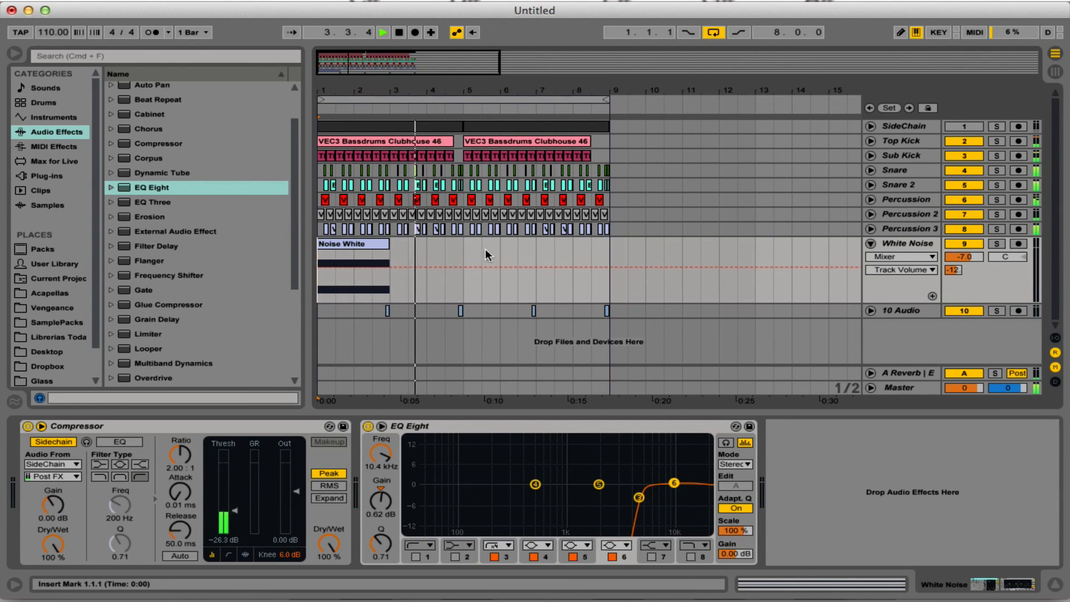
# Duplicate the first four bars of the White Noise track so the Noise White clip also starts at 5.1.1, and stop playback.
pyautogui.moveTo(470, 249); pyautogui.dragTo(220, 270)
pyautogui.press('super+d')
pyautogui.click(712, 259)
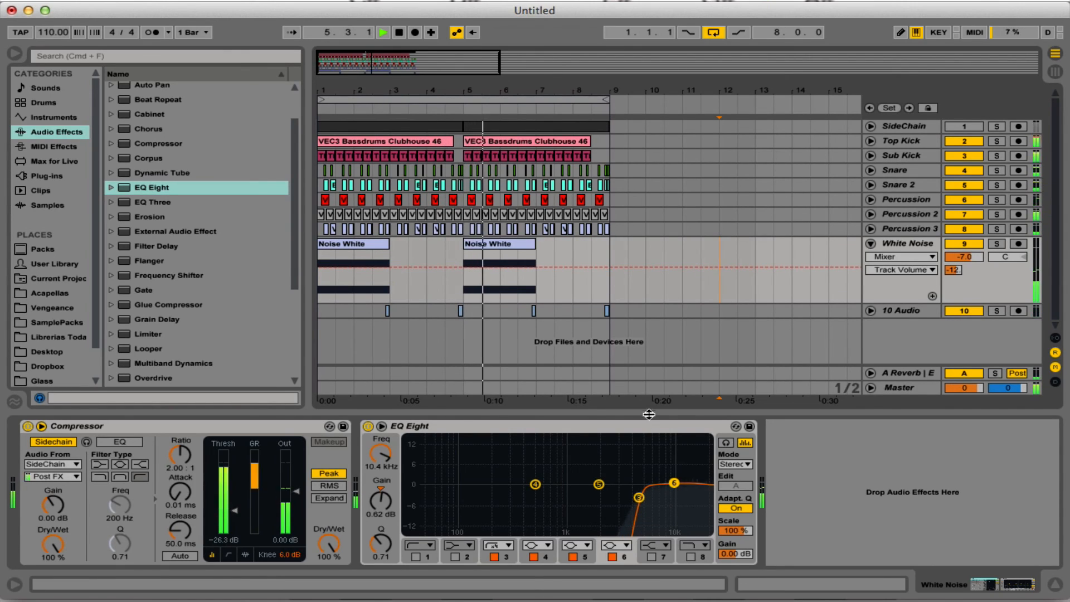
pyautogui.press('space')
# Hide the device view and collapse the White Noise track.
pyautogui.moveTo(654, 411); pyautogui.dragTo(658, 502)
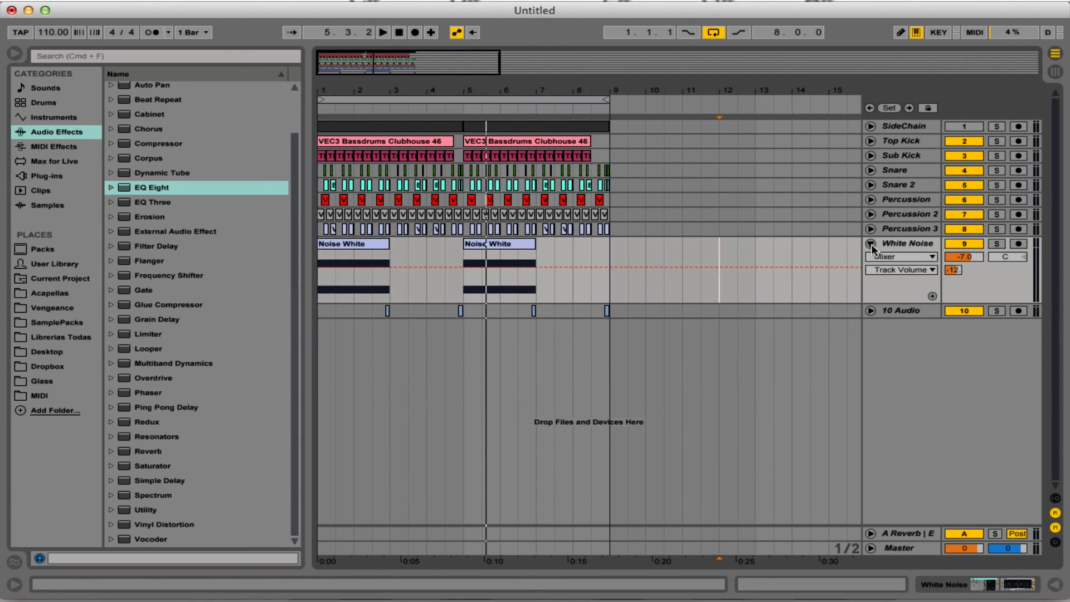
pyautogui.click(871, 245)
pyautogui.moveTo(355, 92); pyautogui.dragTo(344, 89)
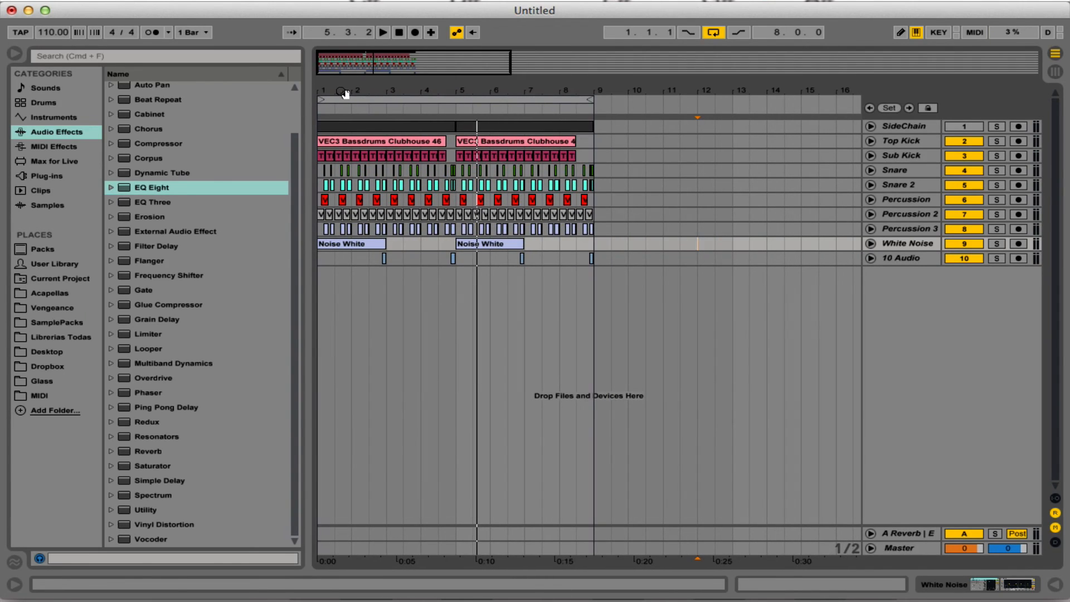